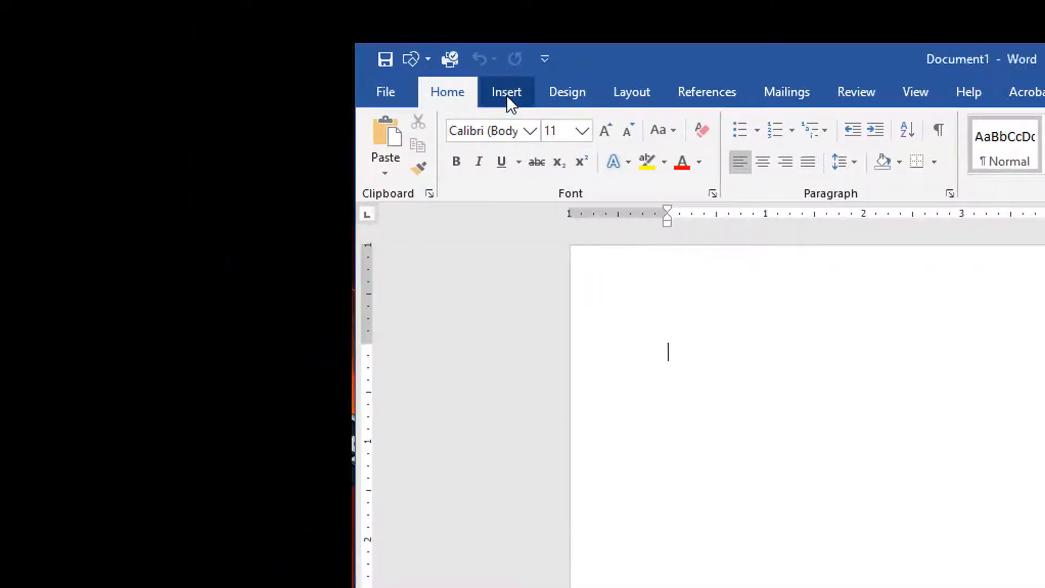
# - Draw a rectangle about 7.75" wide and 1.35" high across the top of the page
pyautogui.click(507, 95)
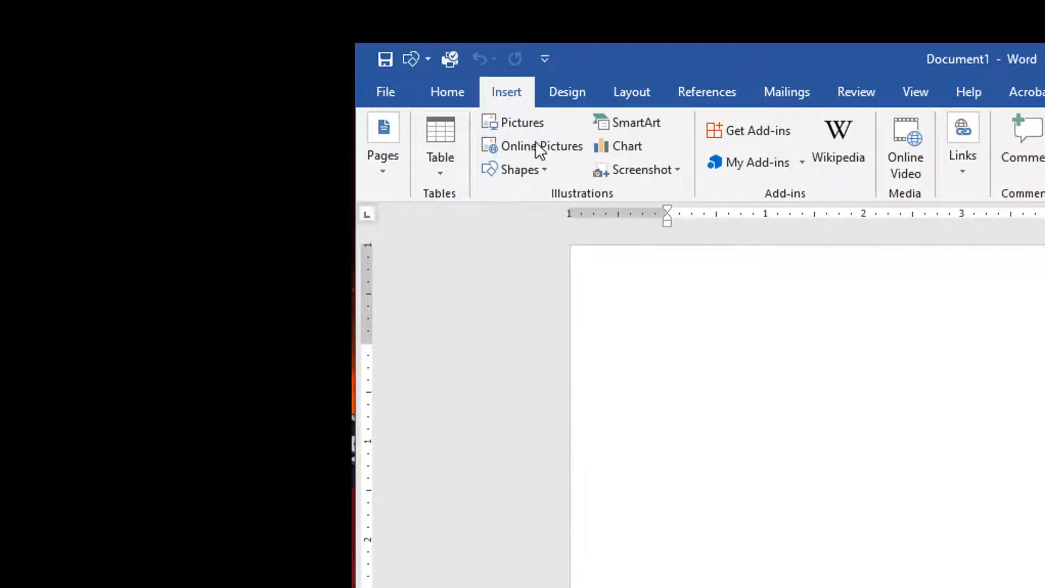
pyautogui.click(542, 169)
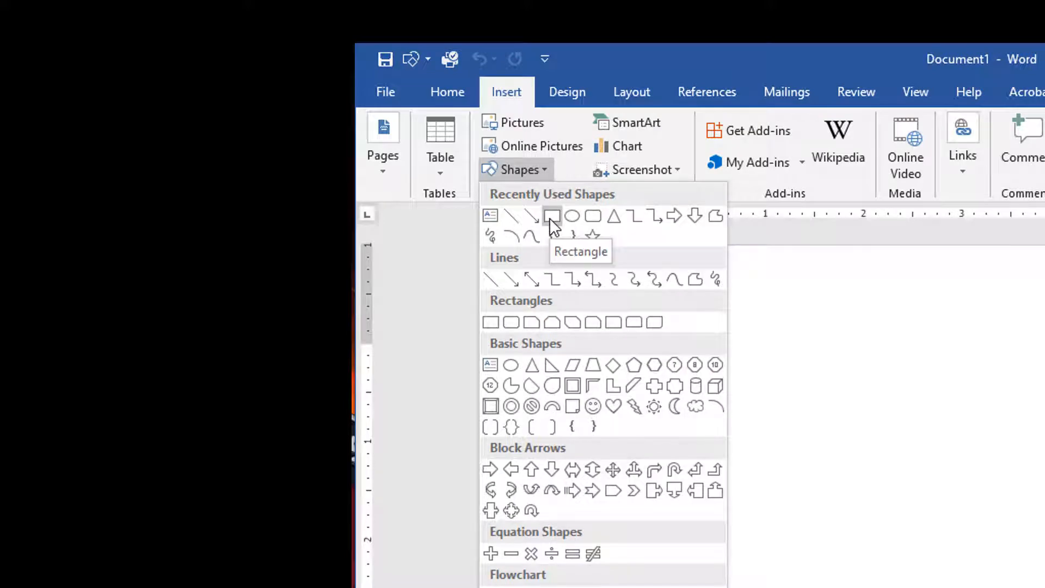
pyautogui.click(489, 324)
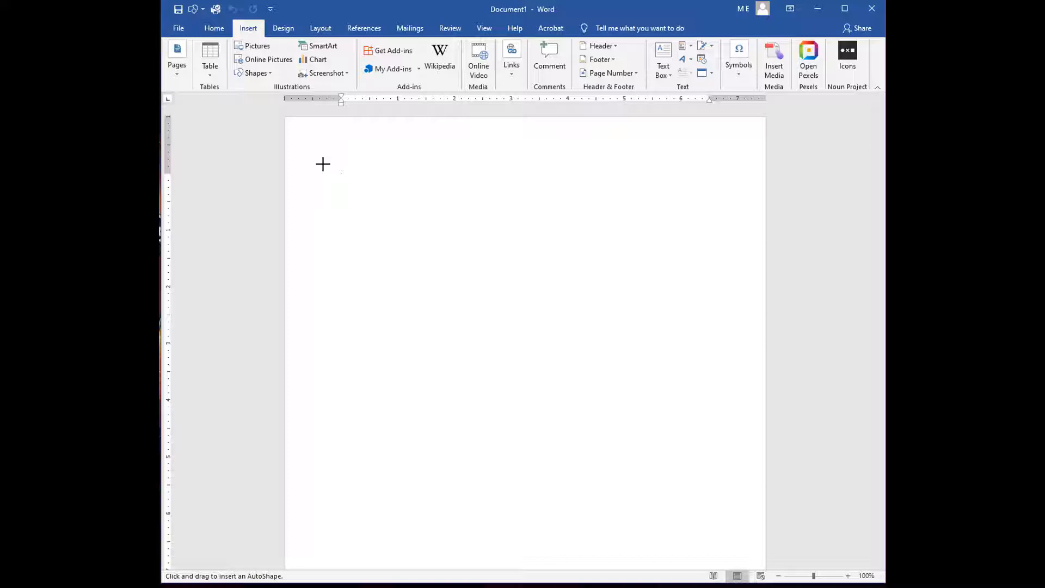
pyautogui.moveTo(310, 138); pyautogui.dragTo(749, 214)
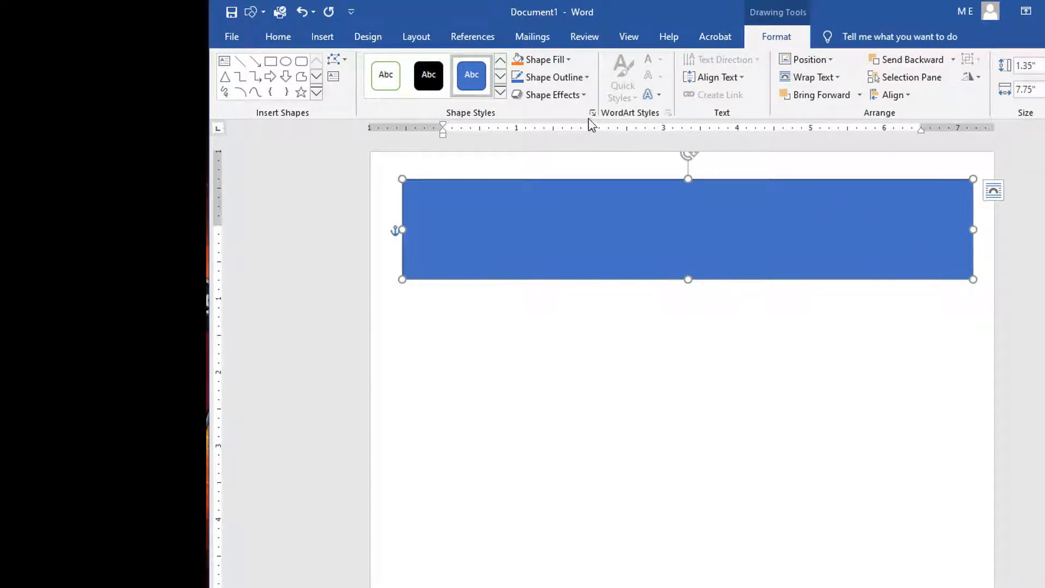
# - Fill the banner rectangle with the orange theme colour and remove its outline
pyautogui.click(568, 60)
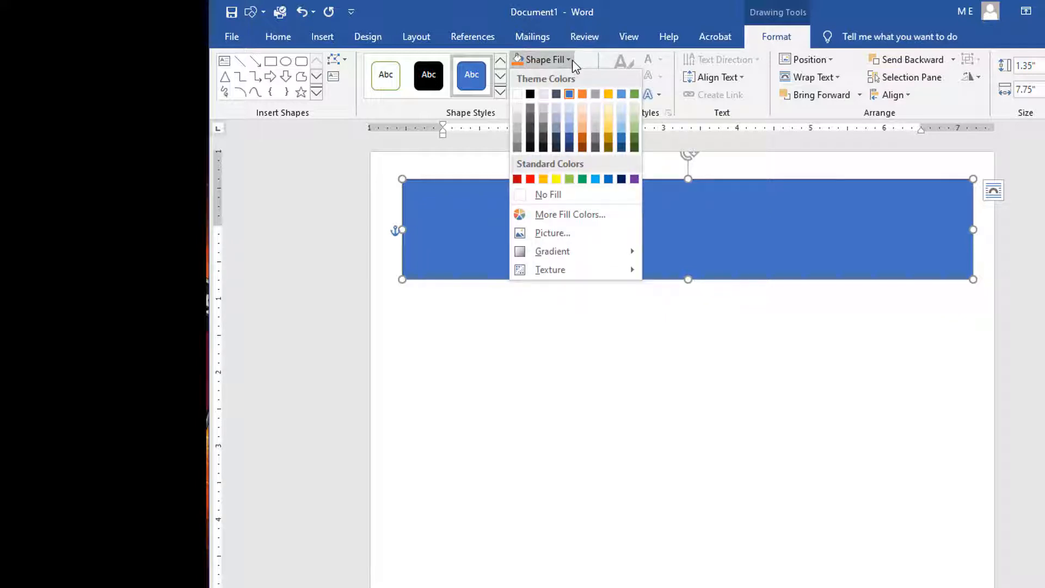
pyautogui.click(582, 93)
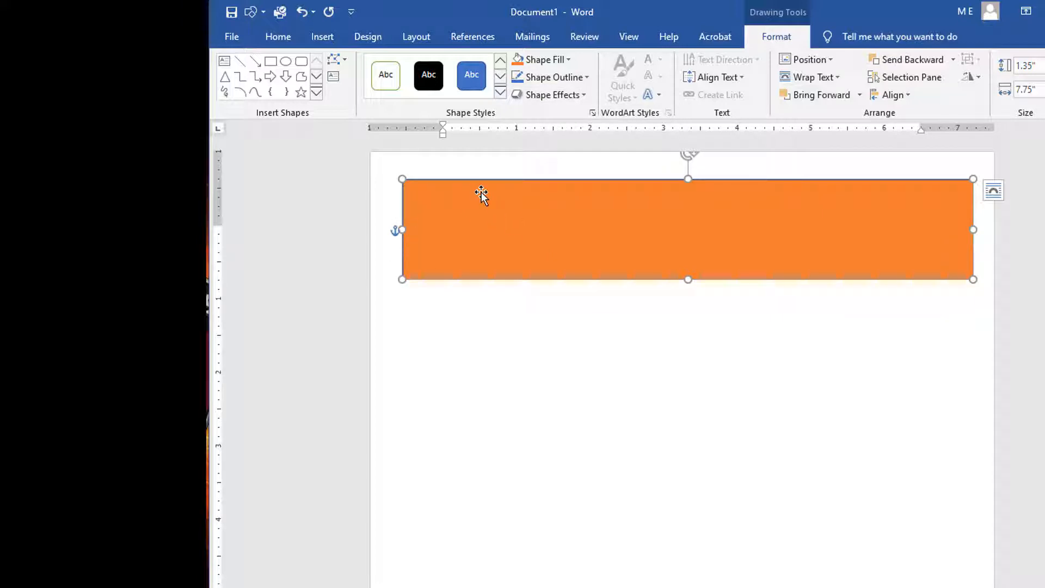
pyautogui.click(588, 78)
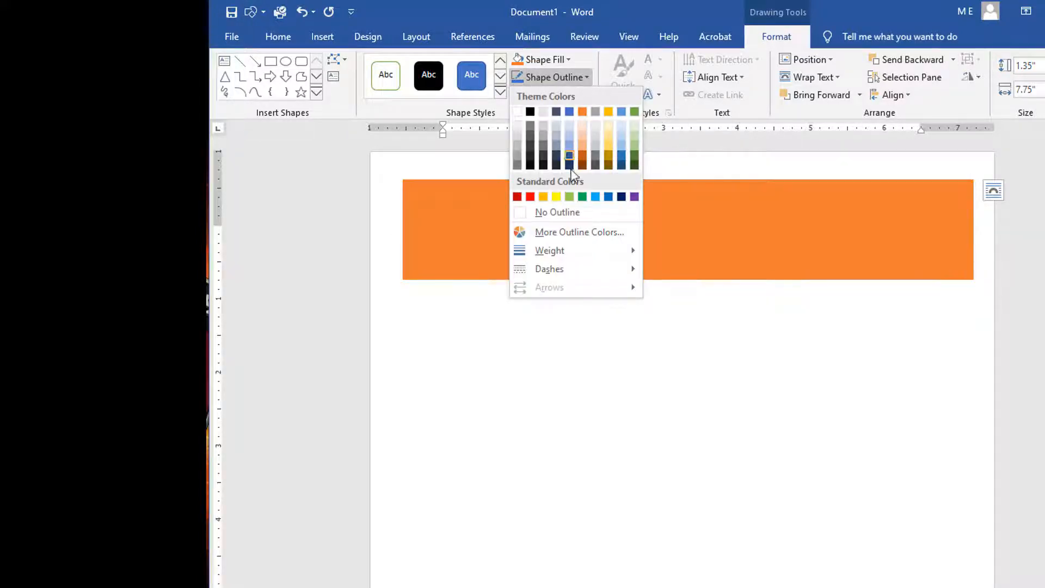
pyautogui.click(566, 211)
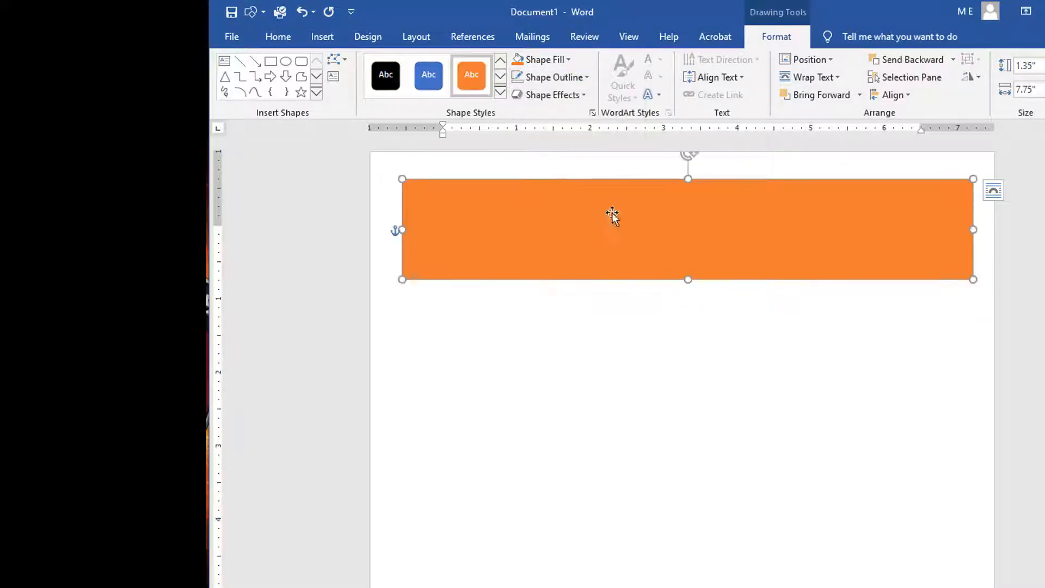
# - Move the banner slightly closer to the top page edge and resize it to about 0.91" high and 7.82" wide
pyautogui.moveTo(606, 212); pyautogui.dragTo(608, 200)
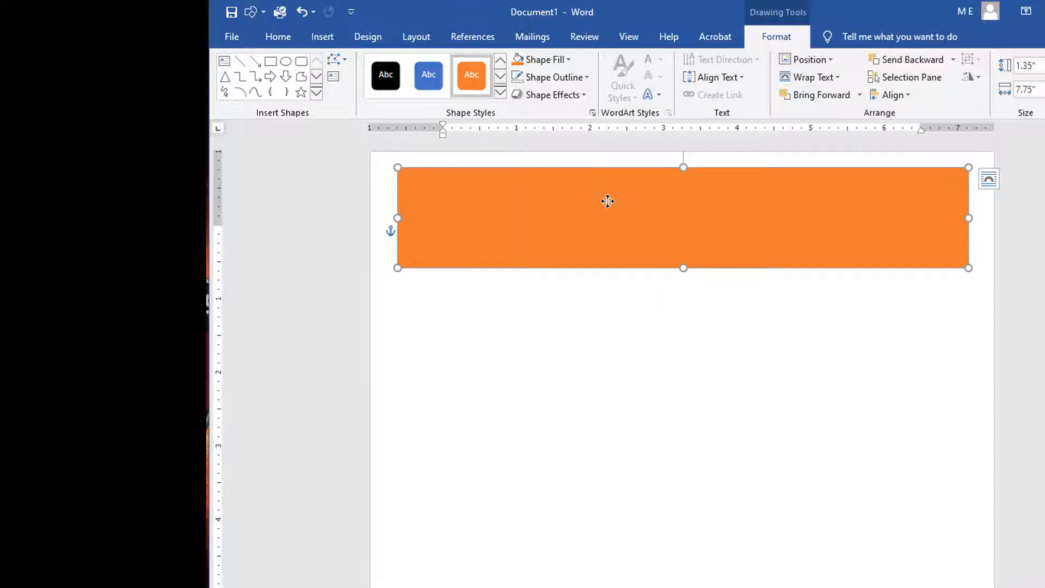
pyautogui.moveTo(684, 268); pyautogui.dragTo(684, 233)
pyautogui.moveTo(969, 201); pyautogui.dragTo(974, 230)
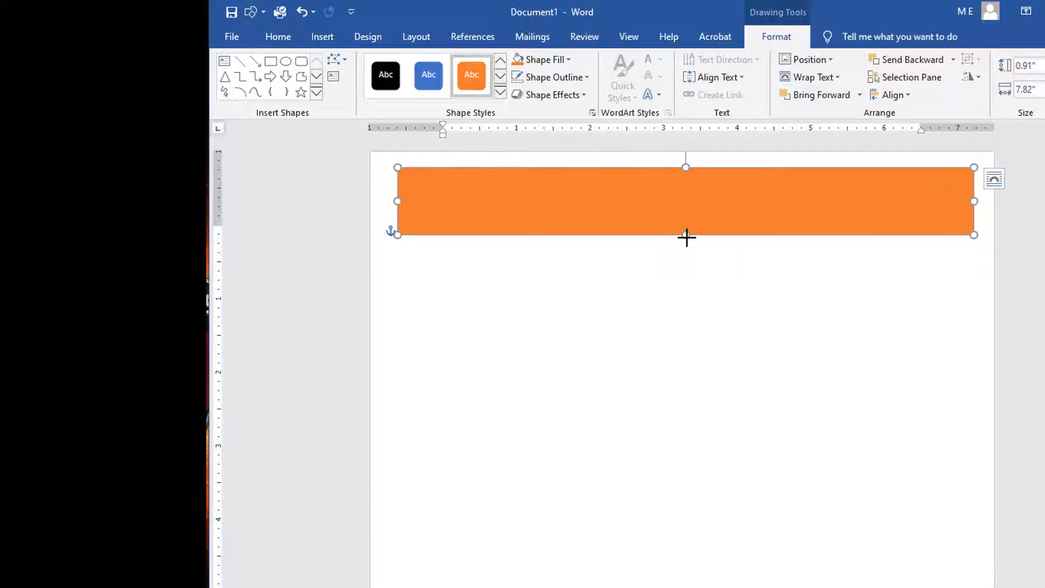
# - Add the title text "Teen Times Review" inside the orange banner
pyautogui.rightClick(673, 195)
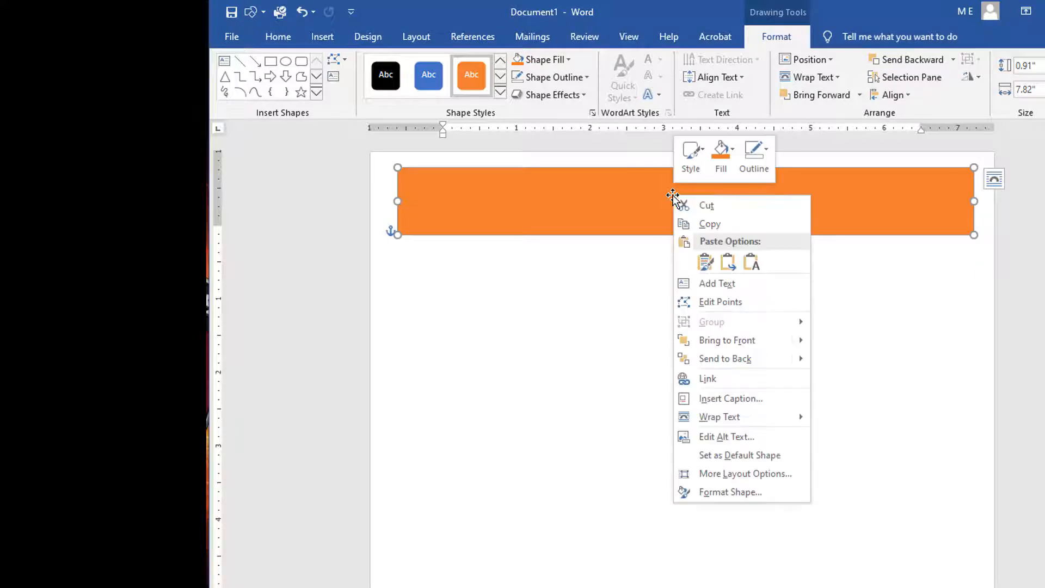
pyautogui.click(747, 284)
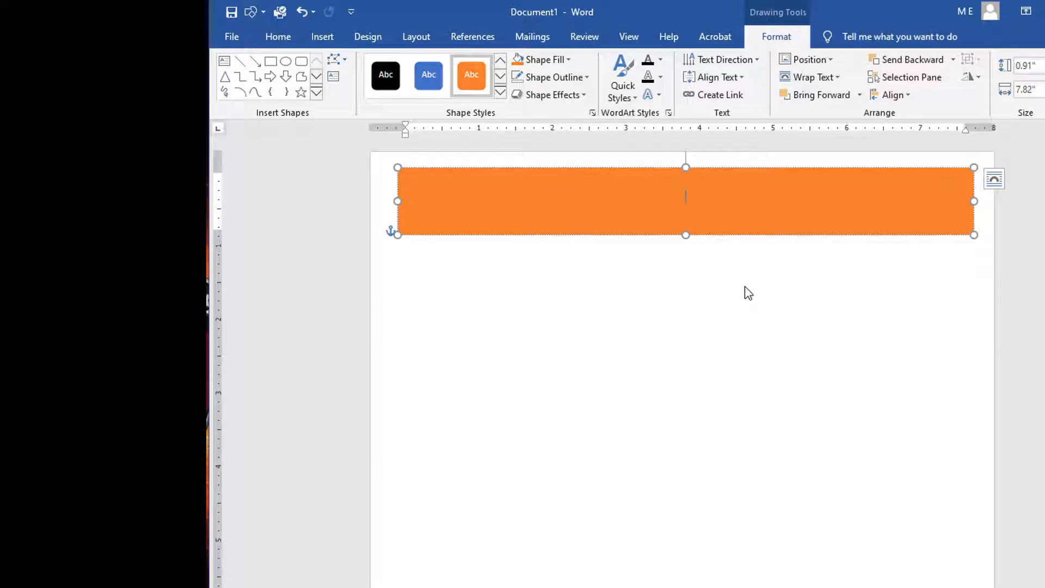
pyautogui.write('Teen Times Review')
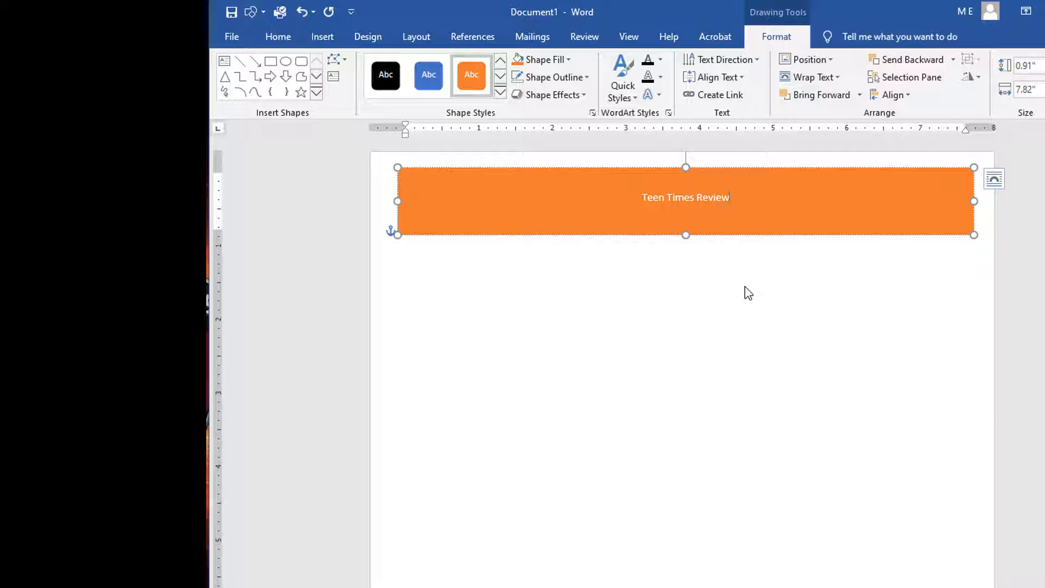
# - Format the banner title in Century Gothic at size 36
pyautogui.hotkey('ctrl', 'a')
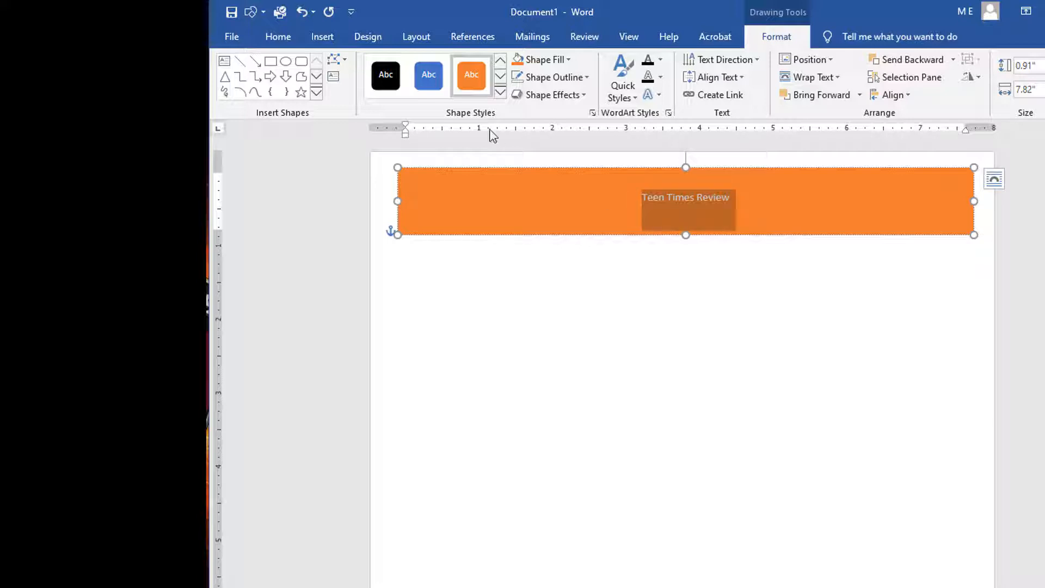
pyautogui.click(286, 43)
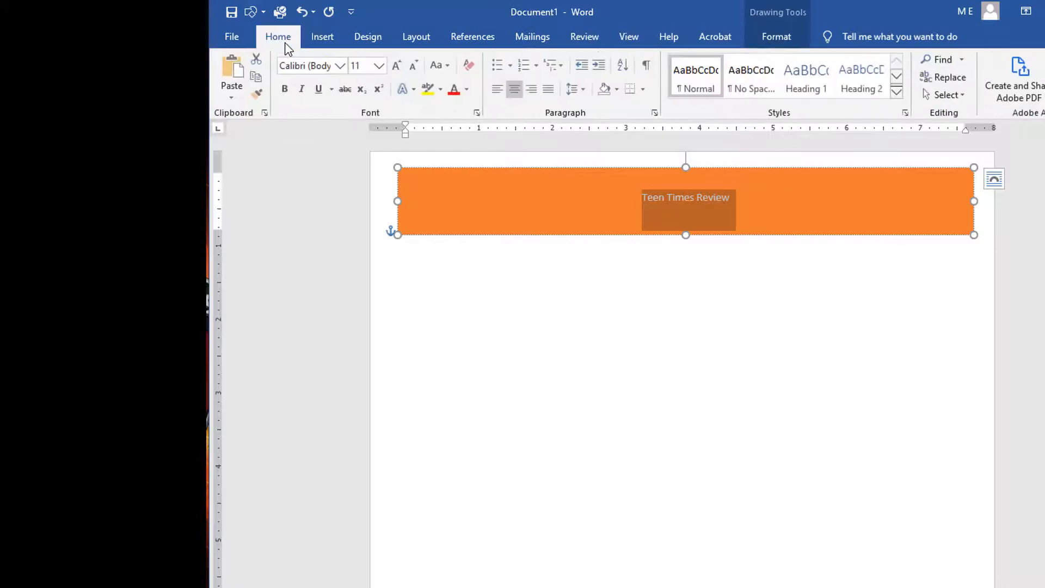
pyautogui.click(379, 66)
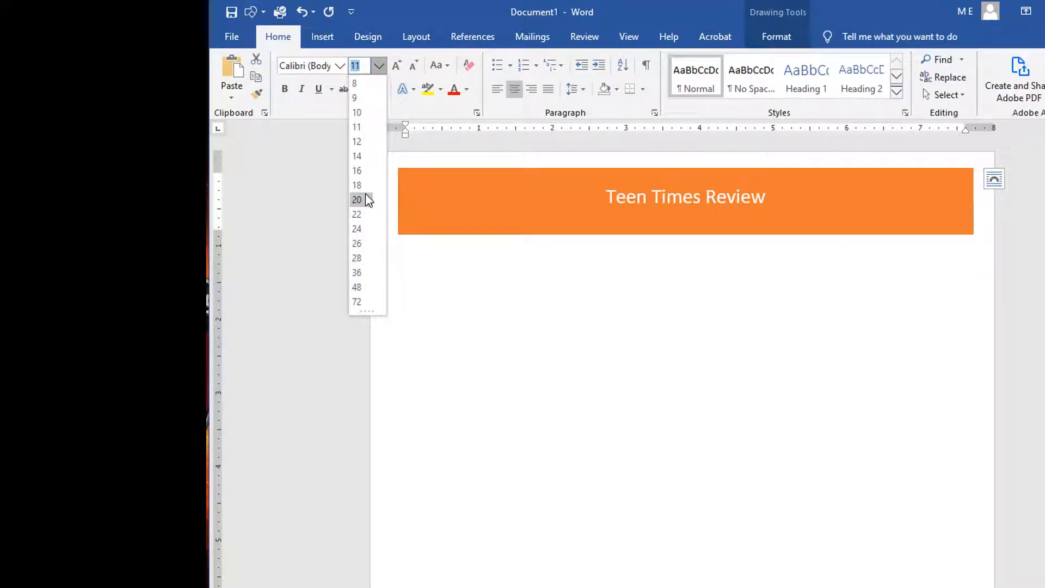
pyautogui.click(357, 272)
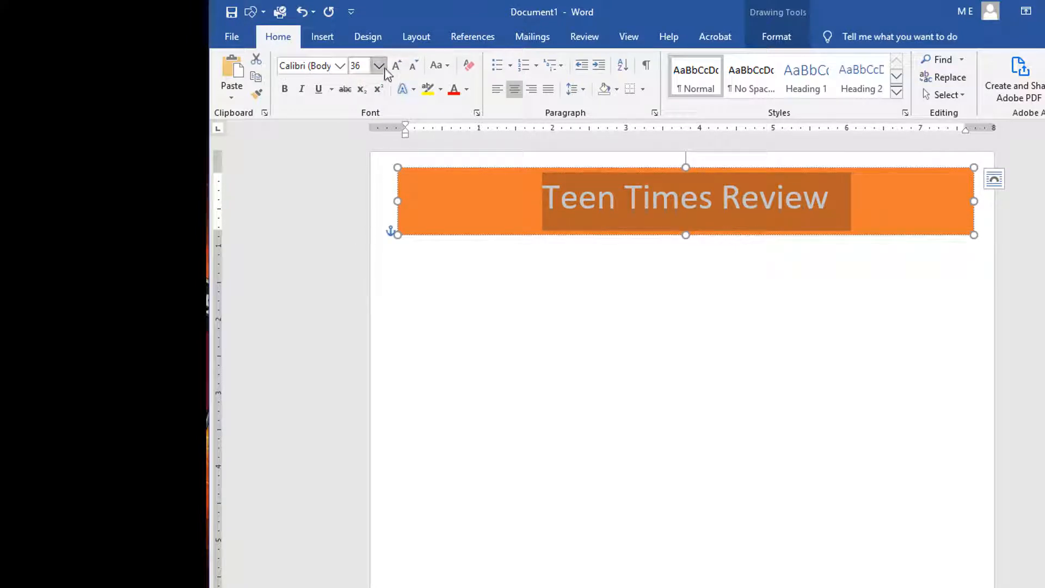
pyautogui.click(340, 66)
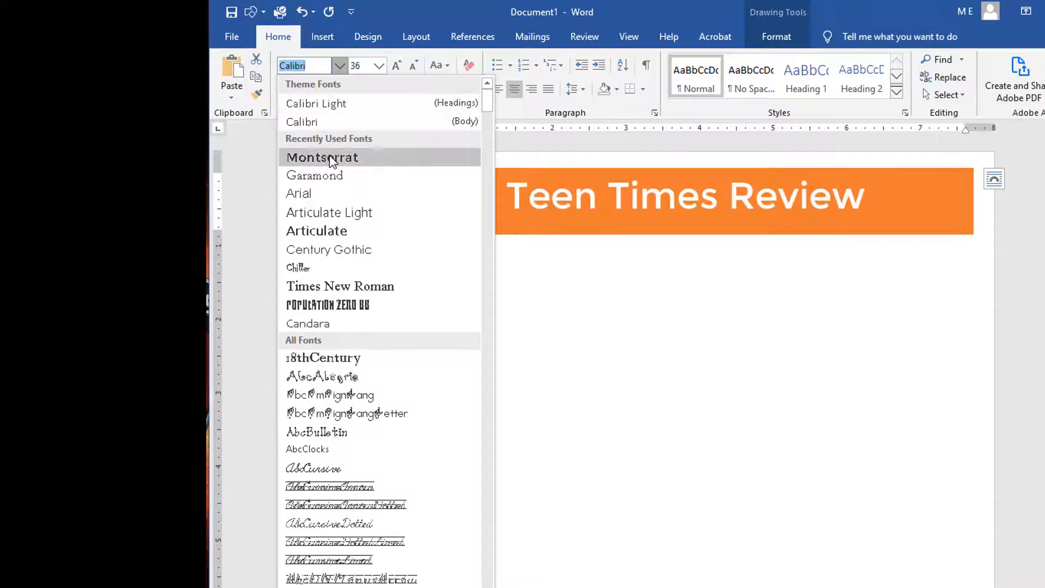
pyautogui.click(330, 248)
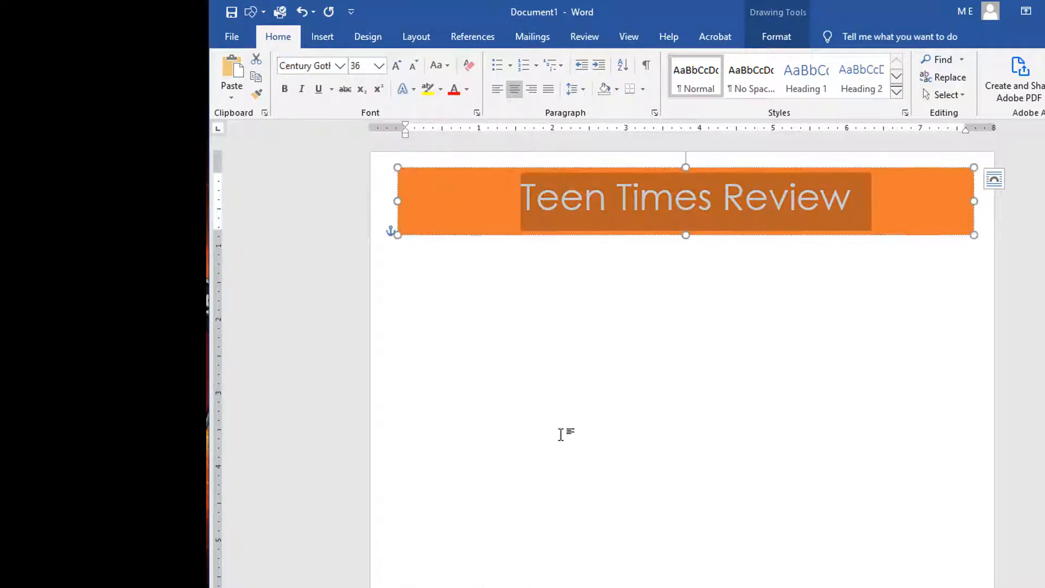
pyautogui.click(896, 442)
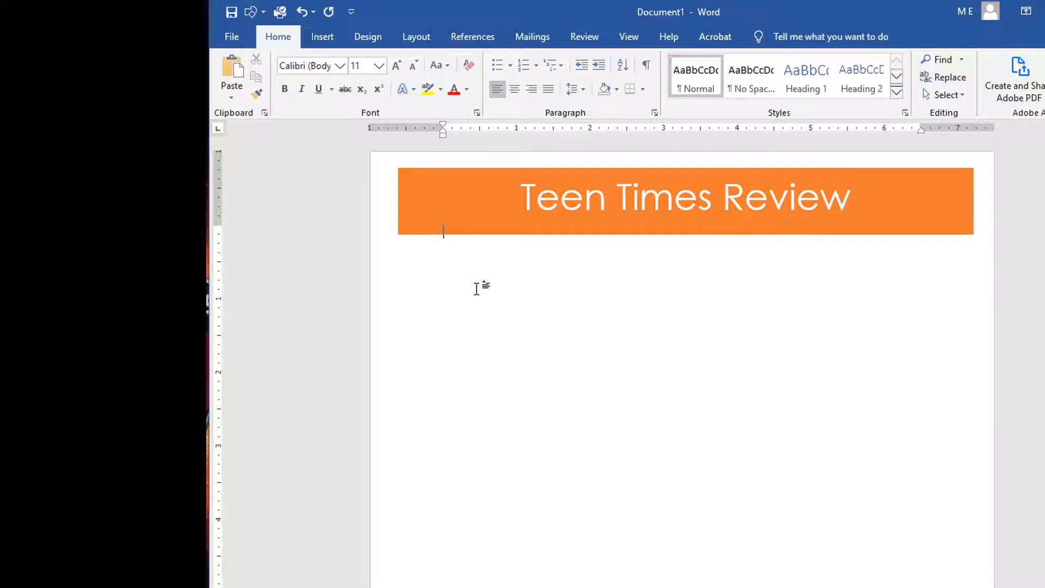
# - Set the document body to a three-column layout
pyautogui.click(416, 39)
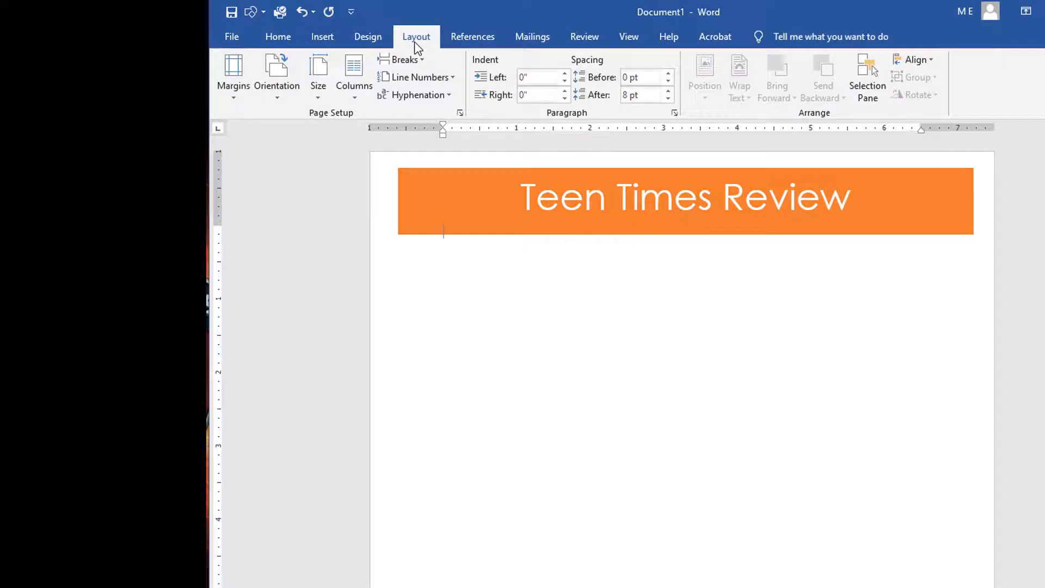
pyautogui.click(354, 97)
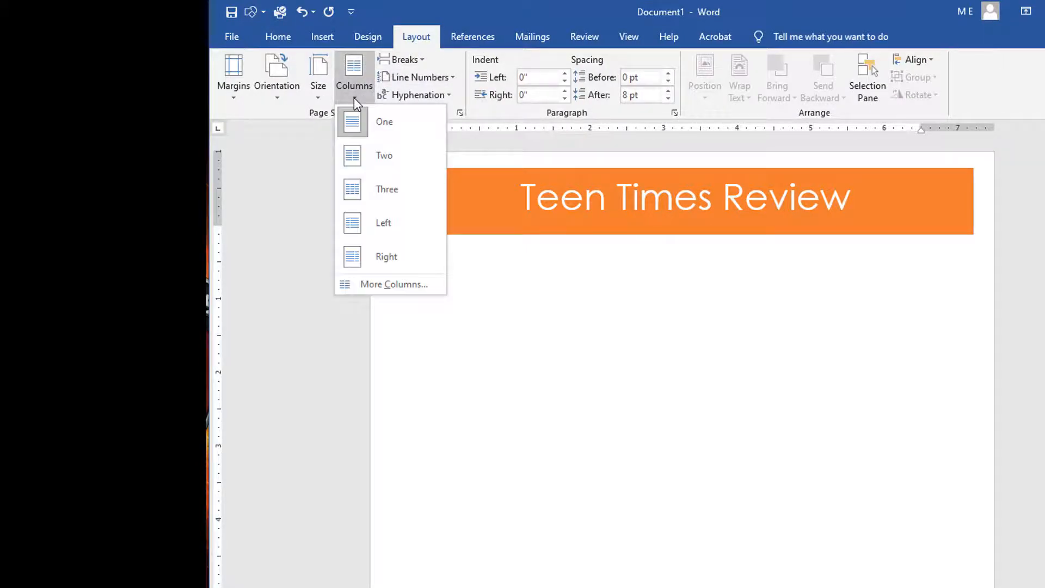
pyautogui.click(380, 201)
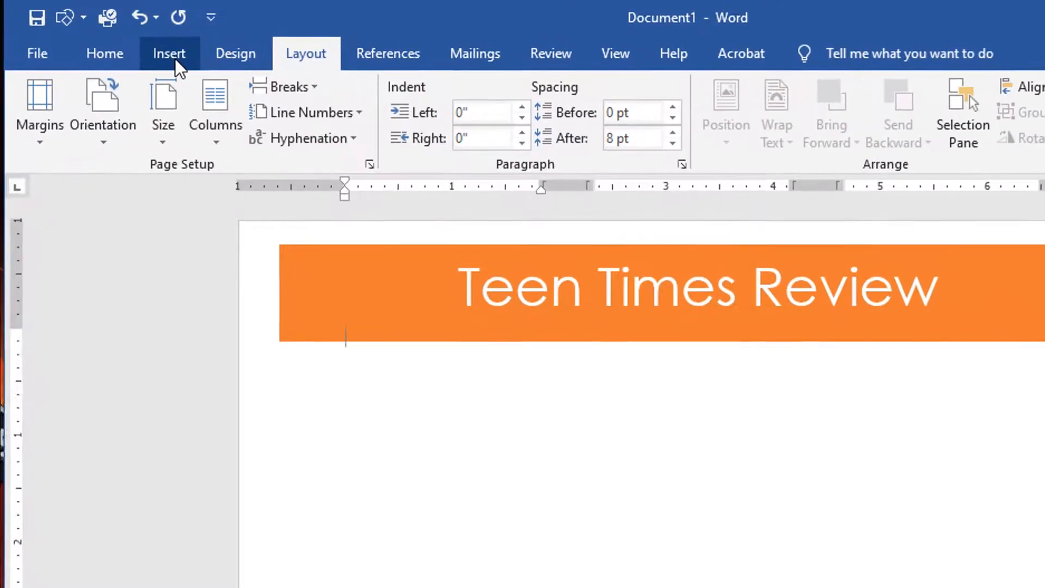
# - Insert a page number at the bottom of the page in the Circle style
pyautogui.click(248, 25)
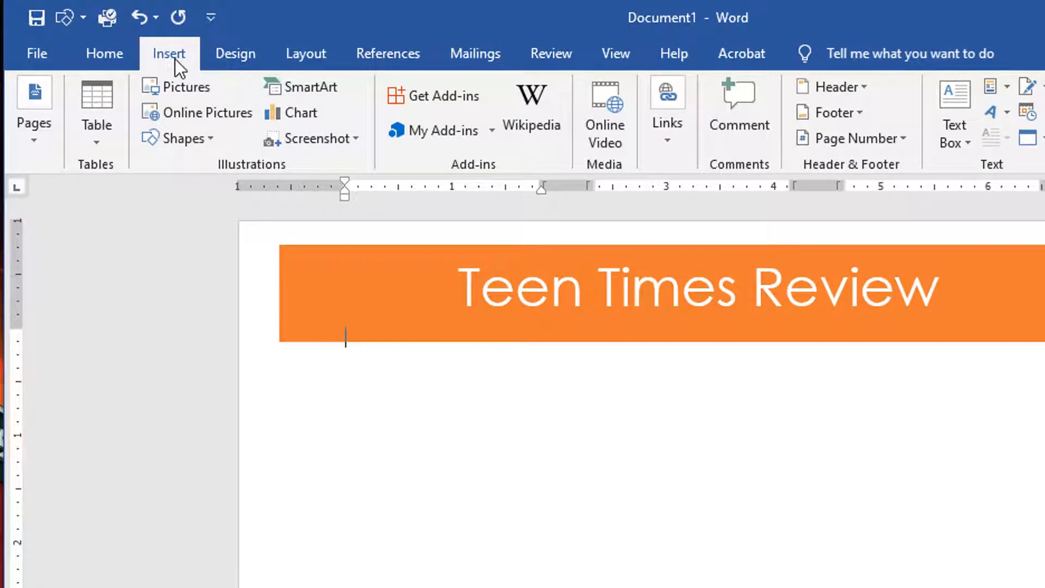
pyautogui.click(907, 135)
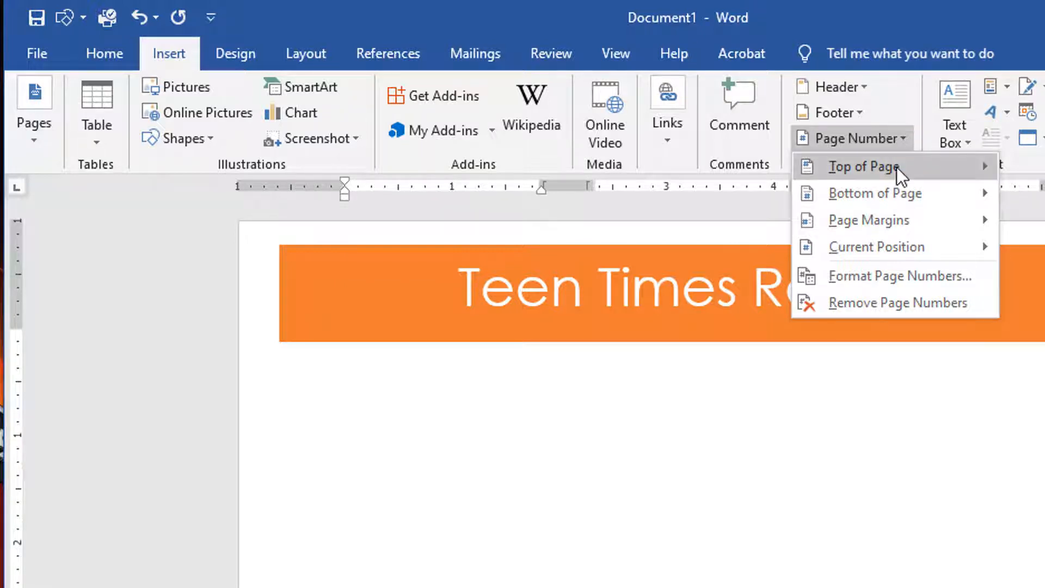
pyautogui.moveTo(897, 167)
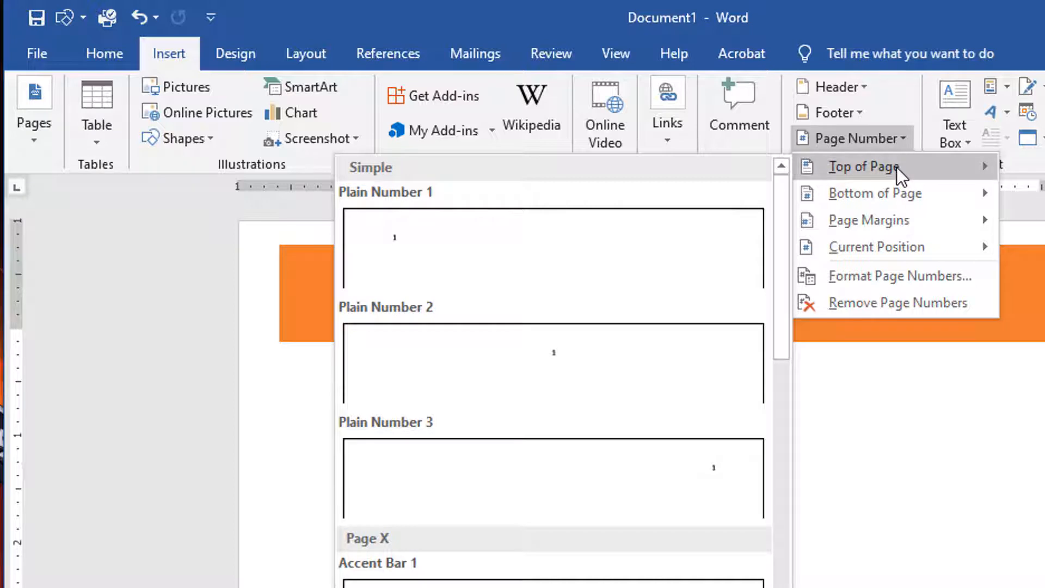
pyautogui.moveTo(887, 197)
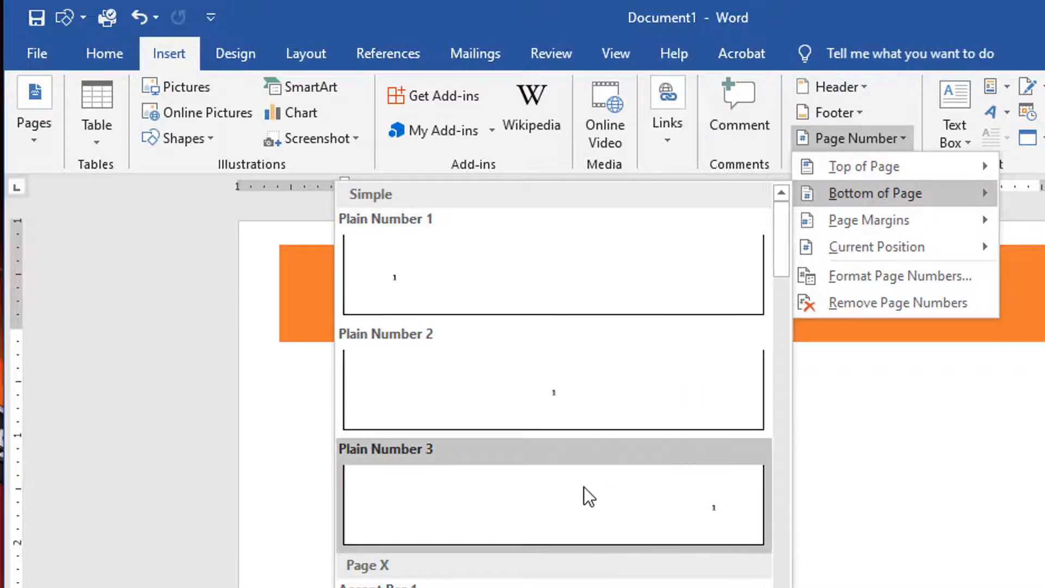
pyautogui.scroll(-10, 583, 487)
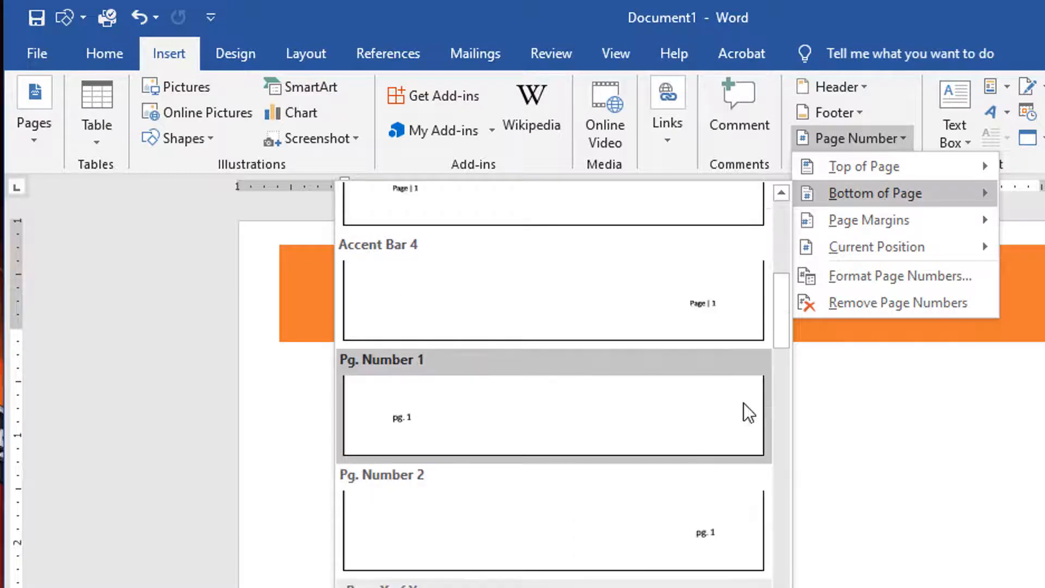
pyautogui.moveTo(781, 354); pyautogui.dragTo(793, 587)
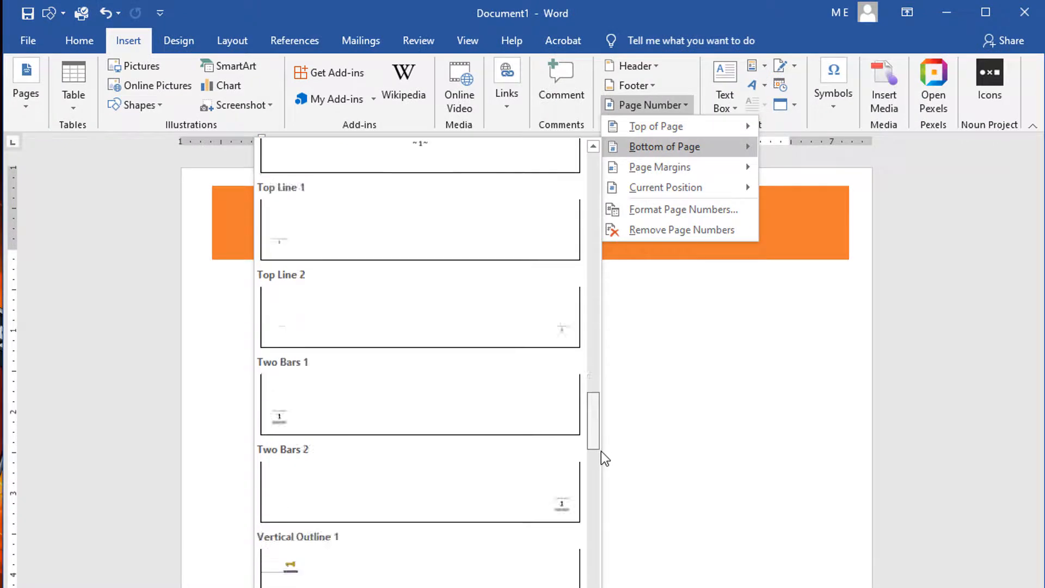
pyautogui.moveTo(601, 452); pyautogui.dragTo(601, 519)
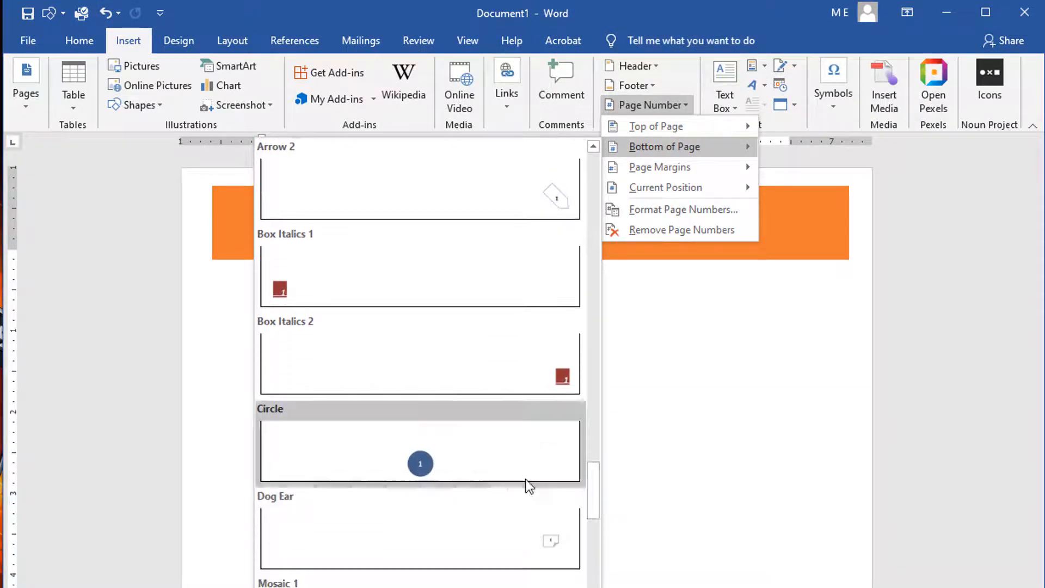
pyautogui.click(446, 472)
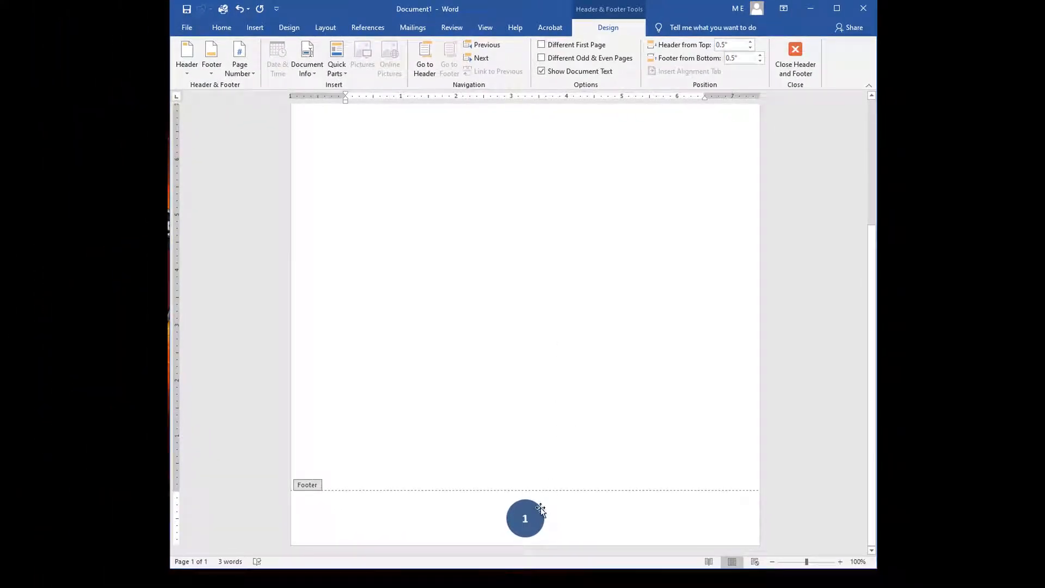
# - Fill the footer's page number circle with the orange theme colour used for the banner
pyautogui.click(541, 508)
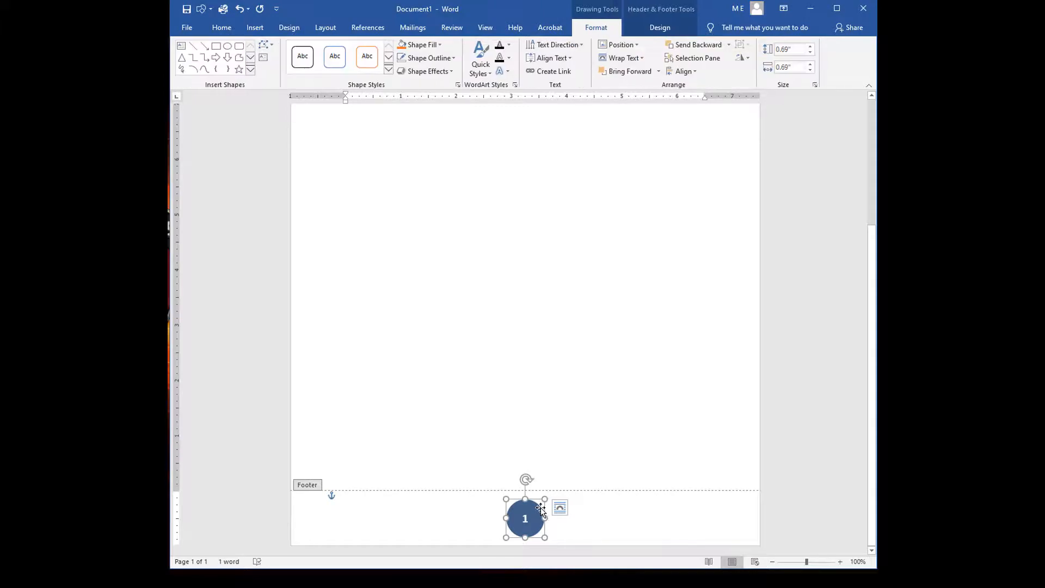
pyautogui.click(440, 45)
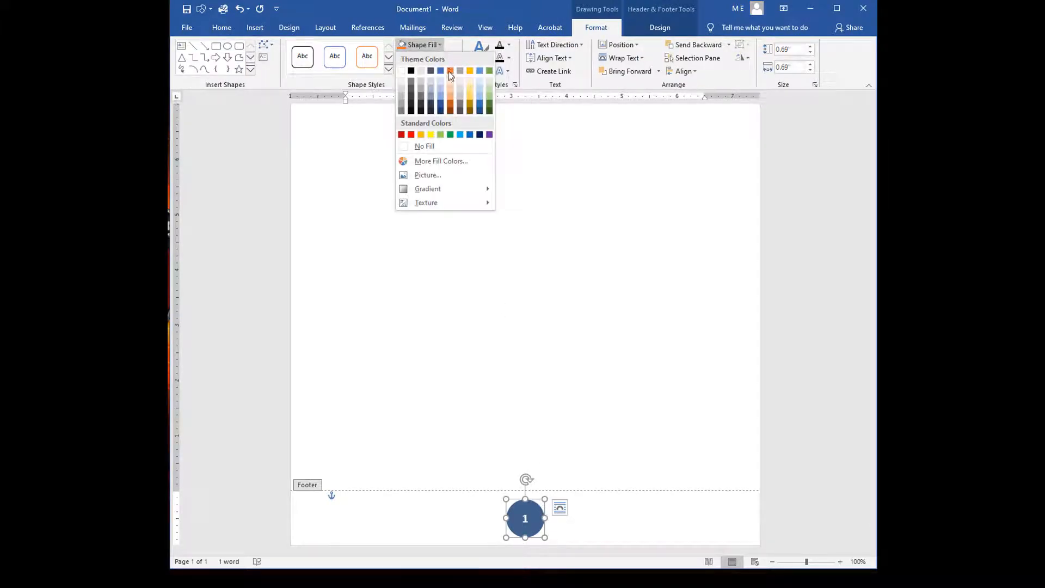
pyautogui.click(449, 71)
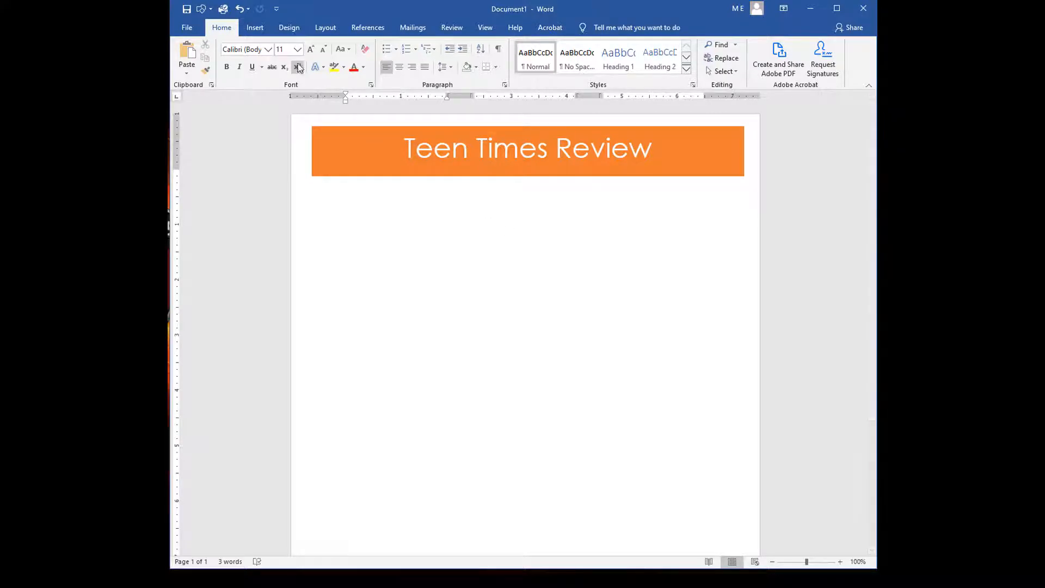
pyautogui.click(262, 31)
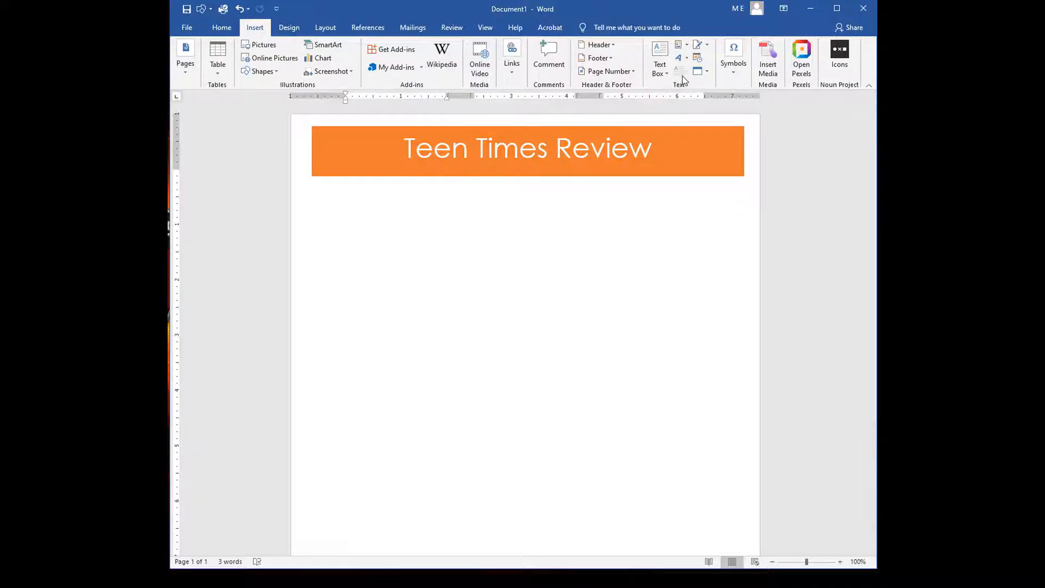
pyautogui.click(708, 73)
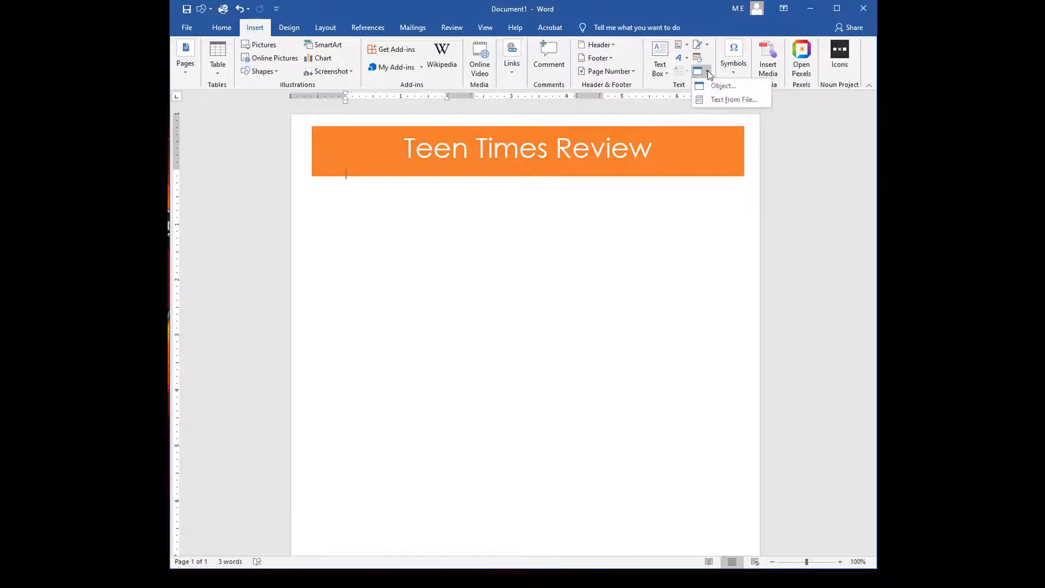
pyautogui.click(708, 46)
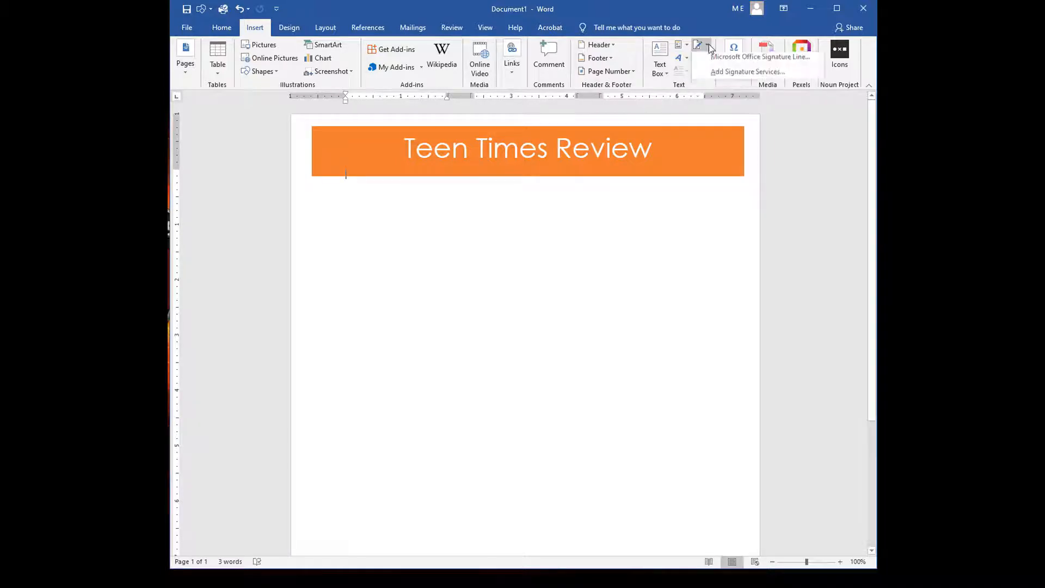
pyautogui.click(705, 16)
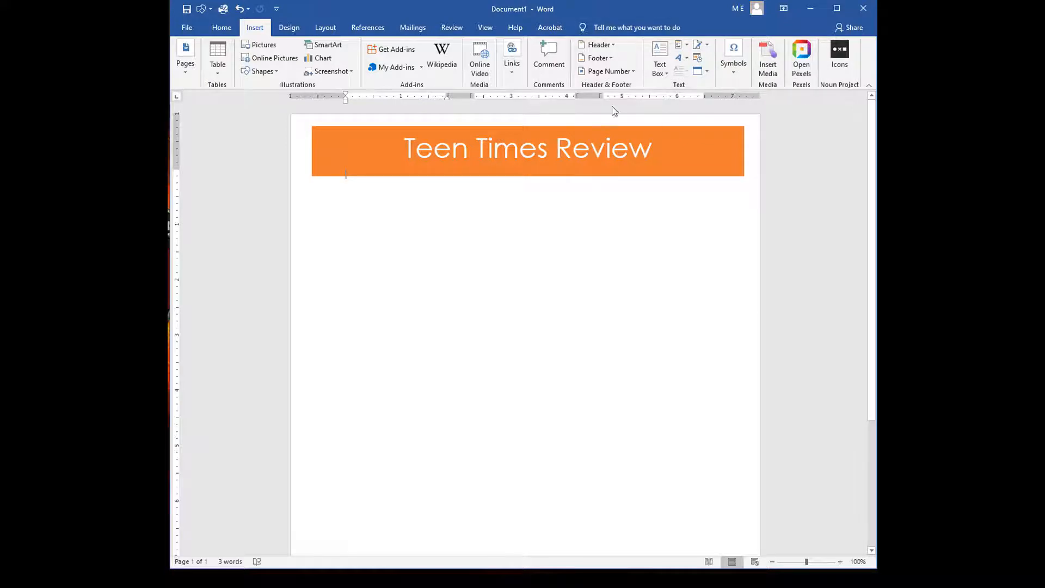
pyautogui.click(285, 28)
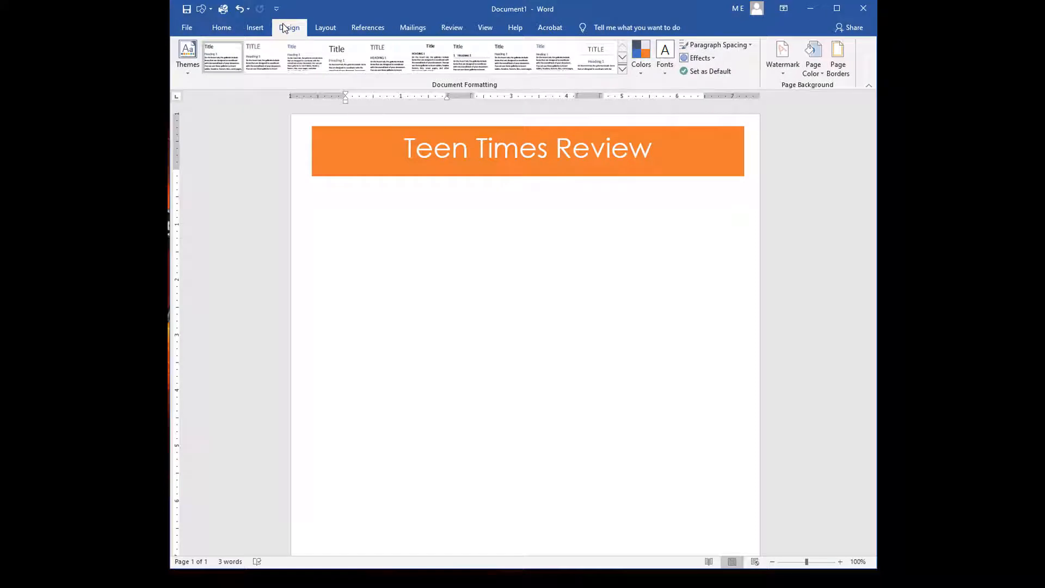
pyautogui.click(222, 27)
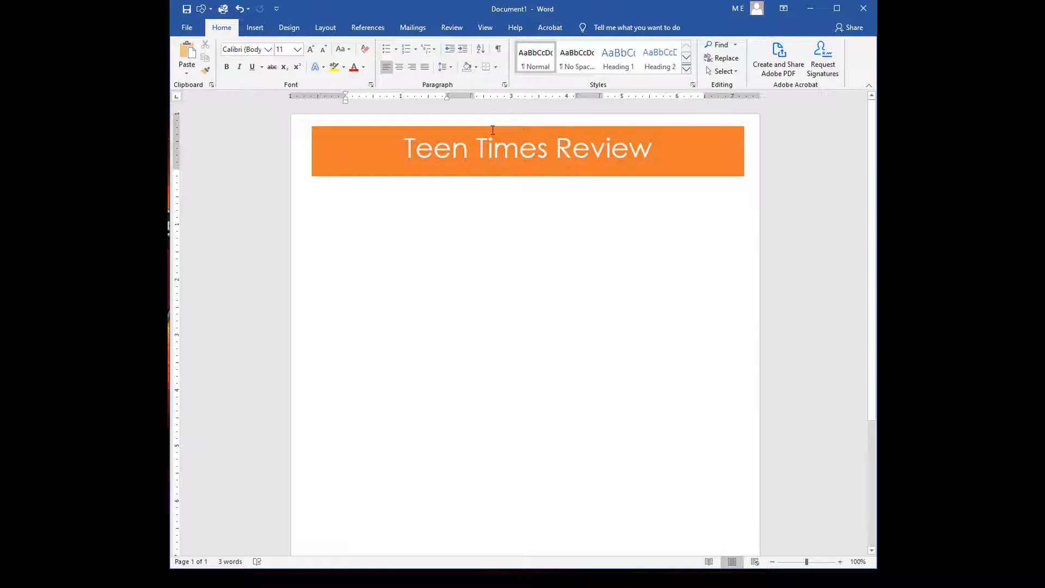
# - Open the page border settings and look through the available border line styles
pyautogui.click(289, 30)
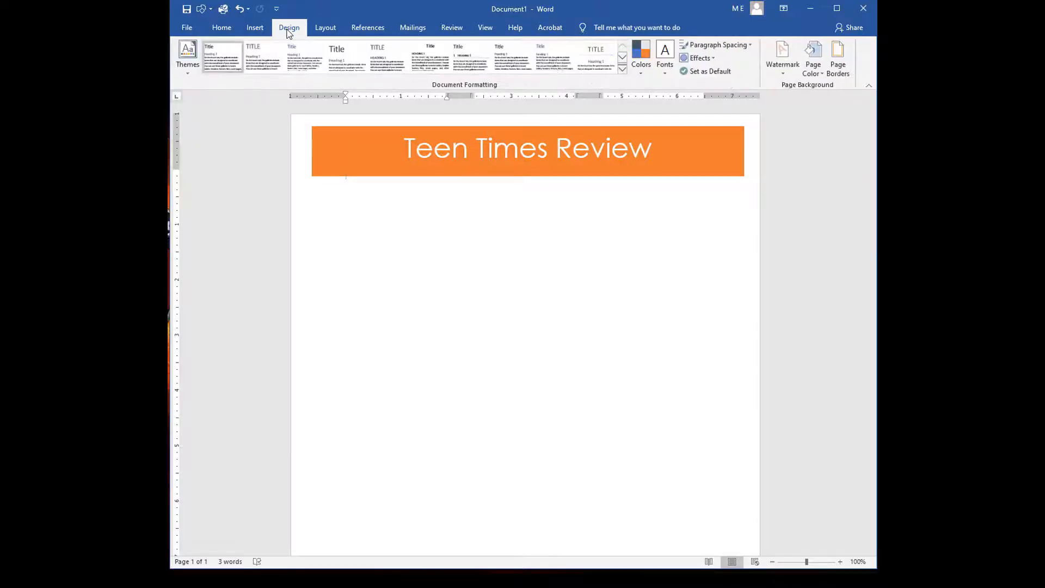
pyautogui.click(839, 66)
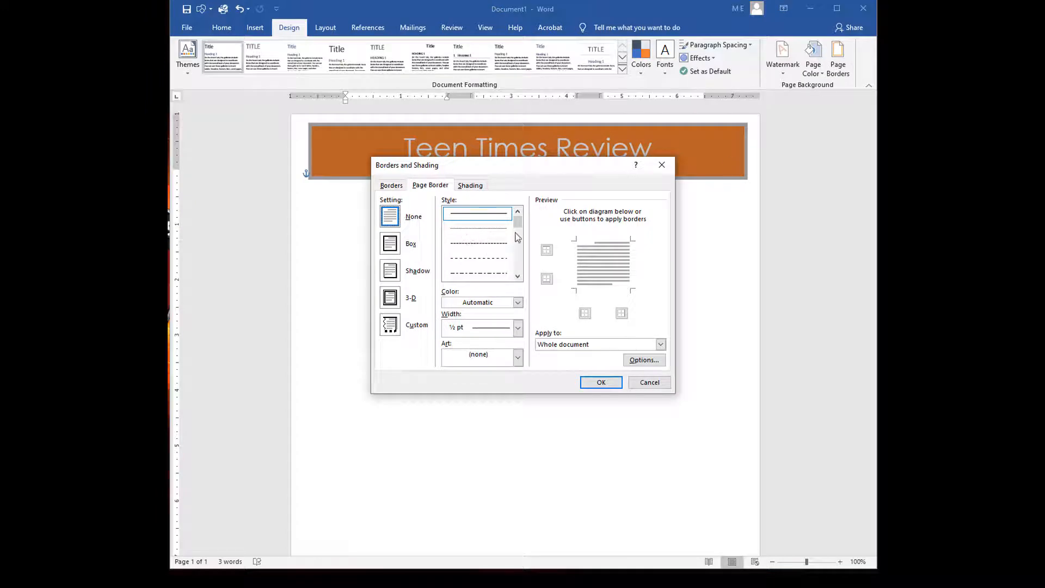
pyautogui.scroll(-3, 517, 237)
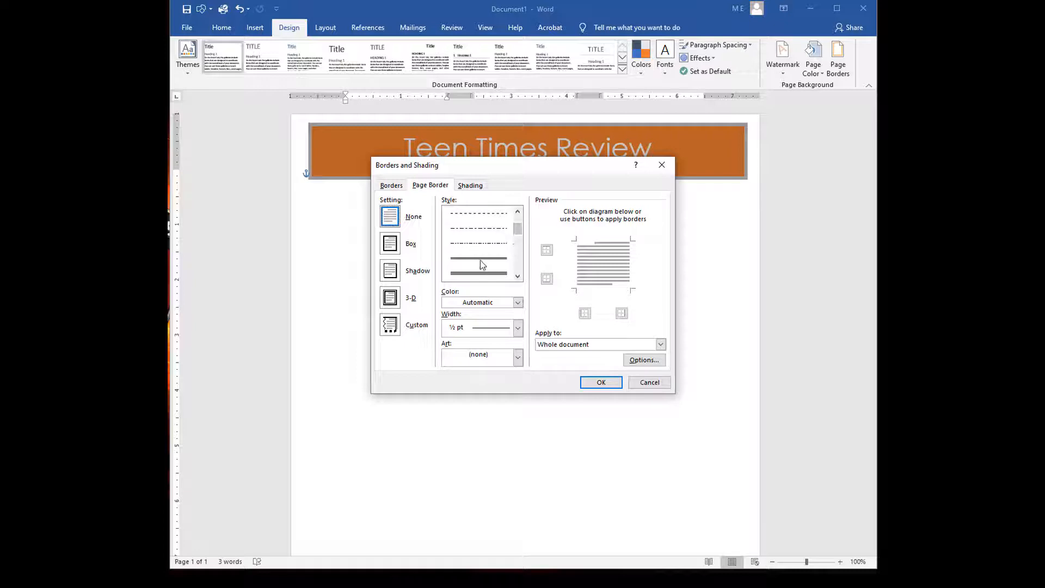
pyautogui.click(518, 276)
pyautogui.click(518, 276)
pyautogui.click(518, 276)
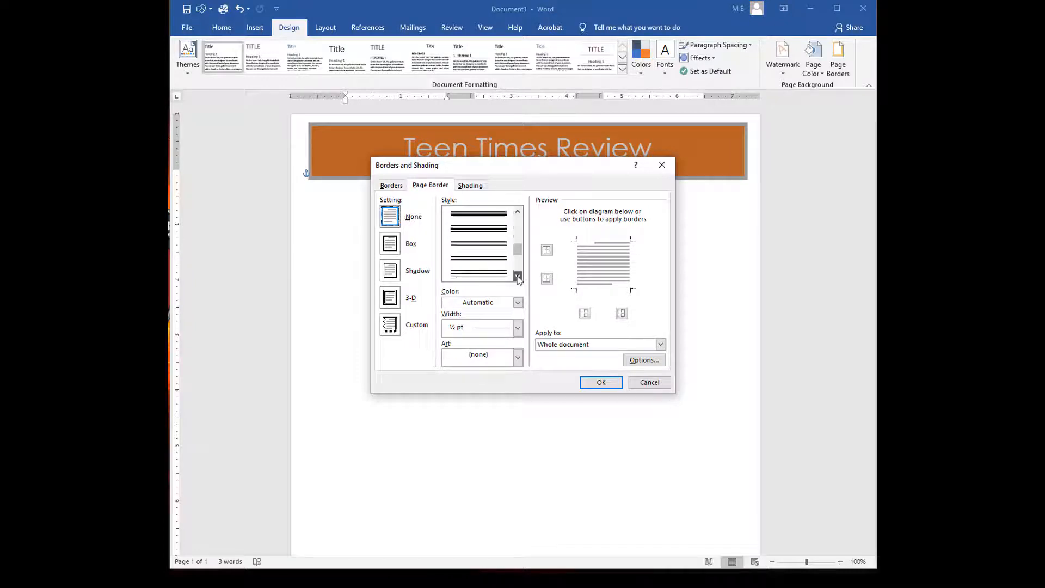
pyautogui.click(518, 276)
pyautogui.click(518, 276)
pyautogui.click(517, 276)
pyautogui.click(518, 276)
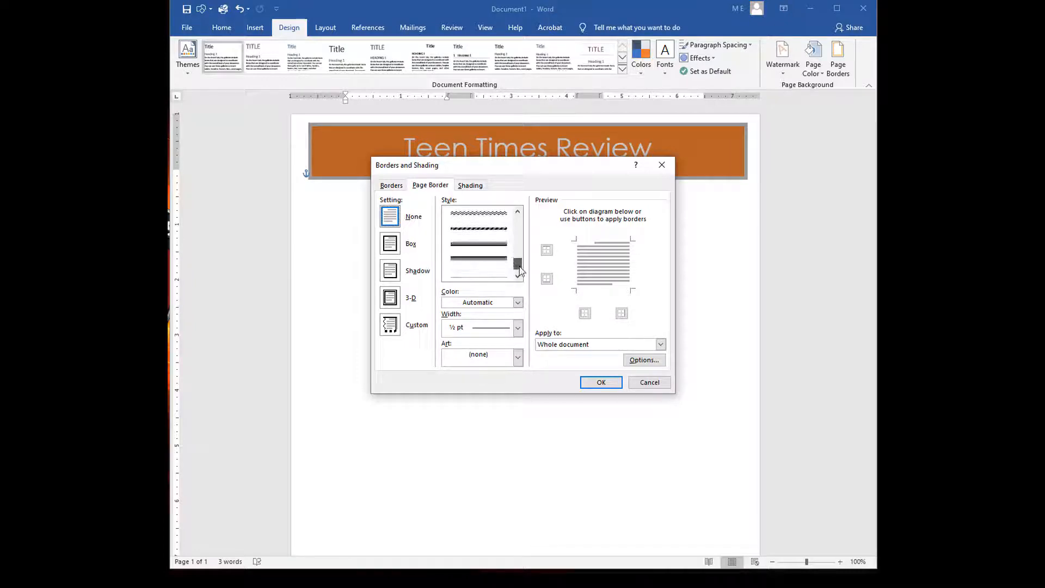
pyautogui.click(517, 275)
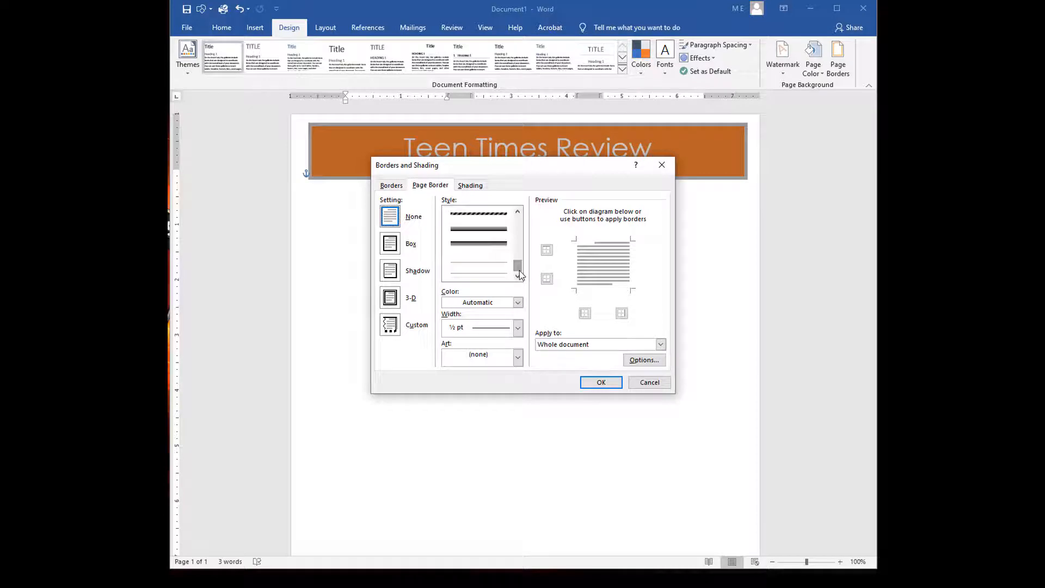
# - Choose the art page border with a pushpin in one corner and a folded paper corner in the other
pyautogui.click(518, 358)
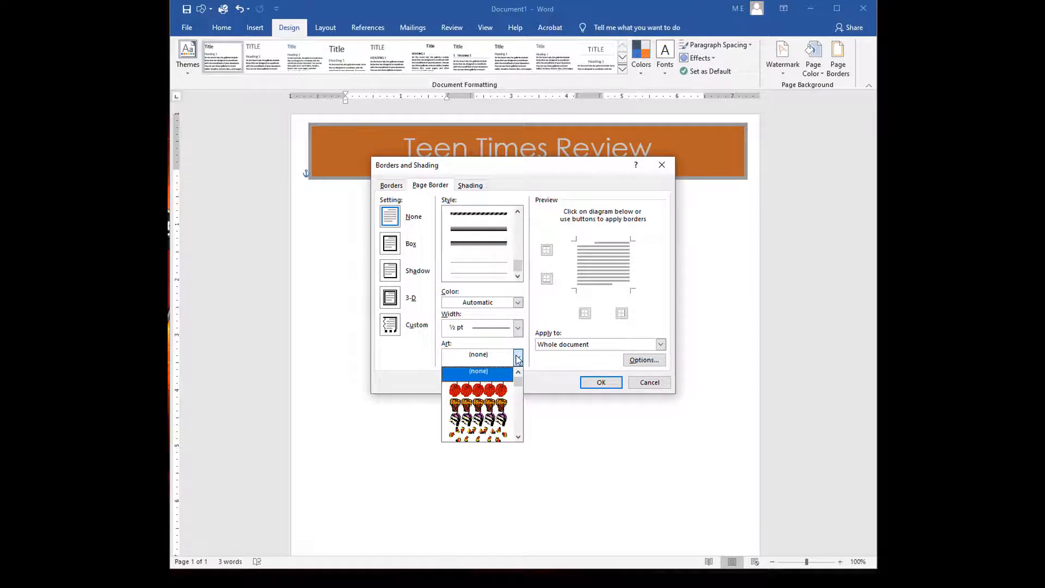
pyautogui.click(517, 436)
pyautogui.click(518, 437)
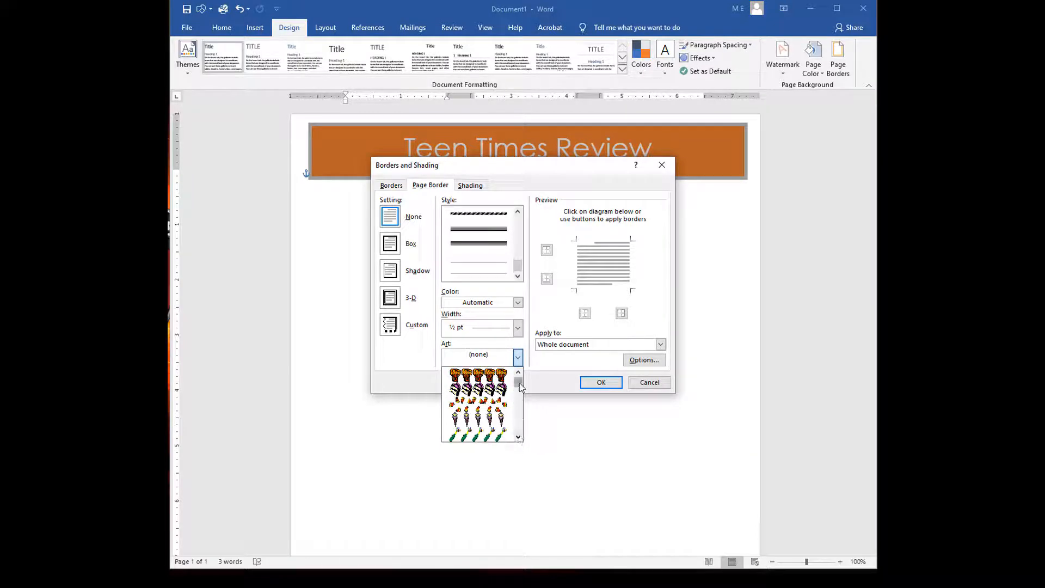
pyautogui.moveTo(520, 384); pyautogui.dragTo(521, 402)
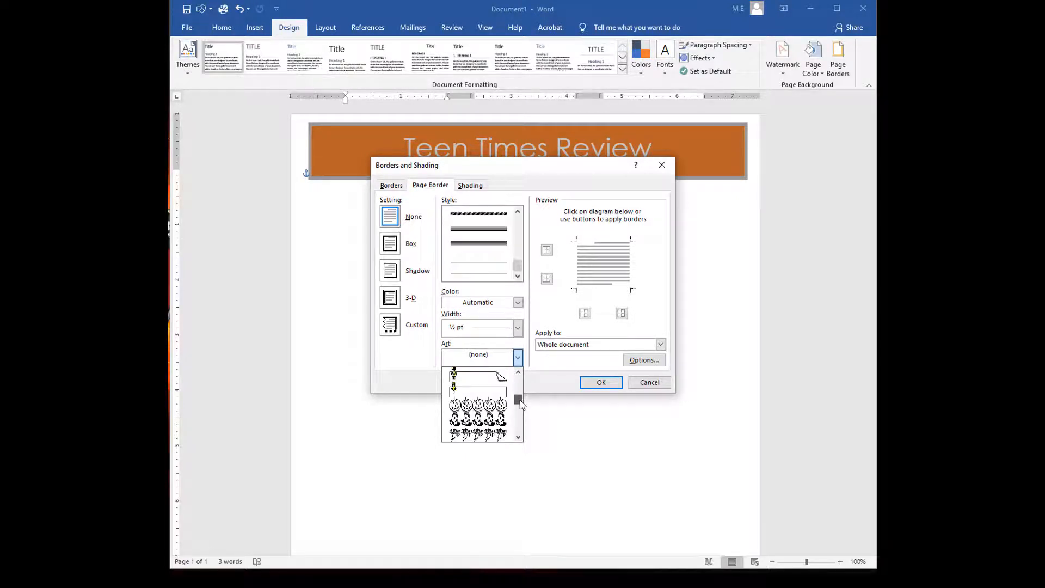
pyautogui.click(479, 376)
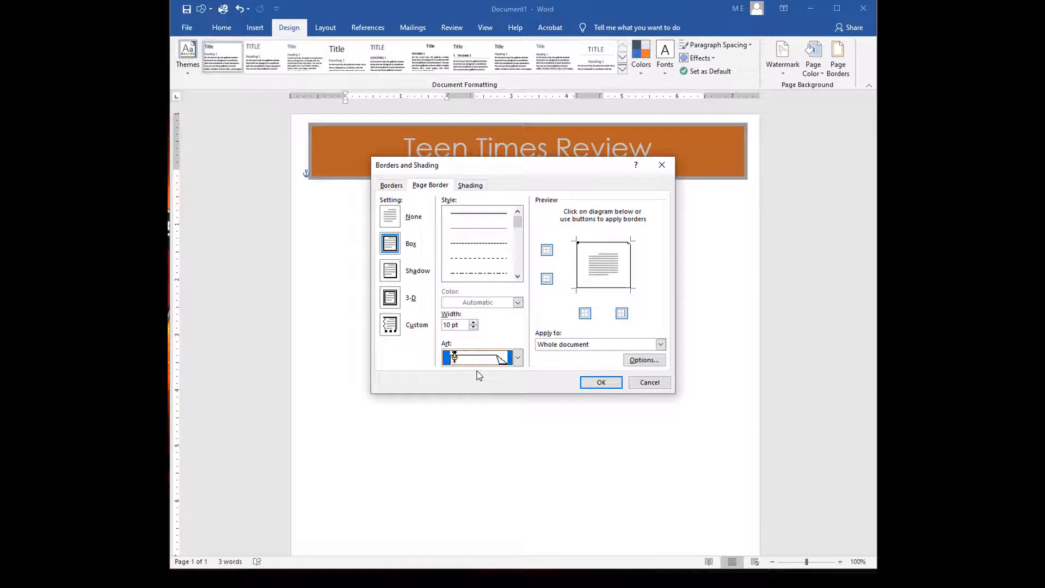
# - Set the width of the art page border to 16 pt
pyautogui.click(473, 322)
pyautogui.click(474, 323)
pyautogui.click(474, 322)
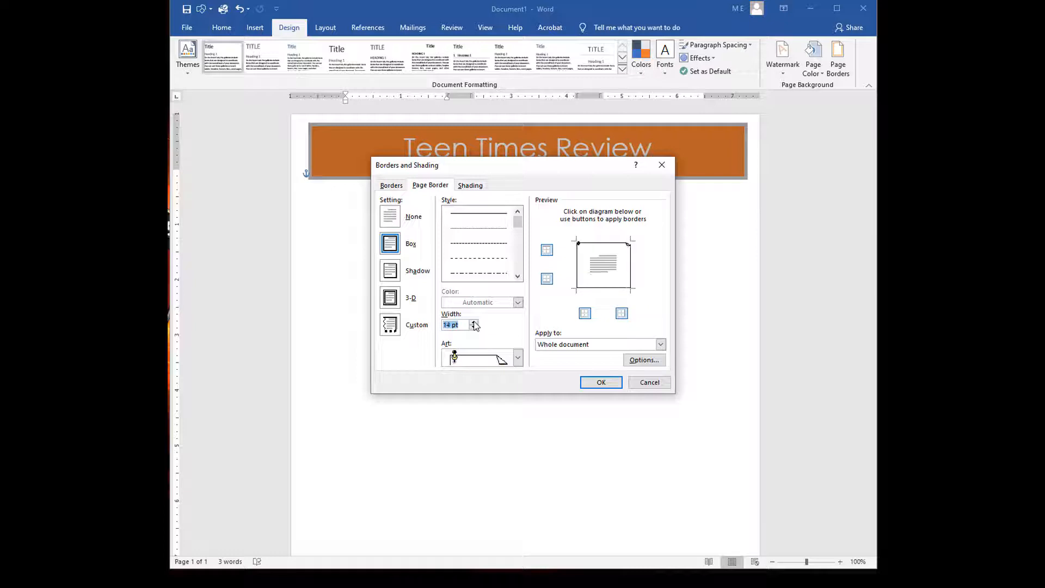
pyautogui.click(473, 322)
pyautogui.click(473, 322)
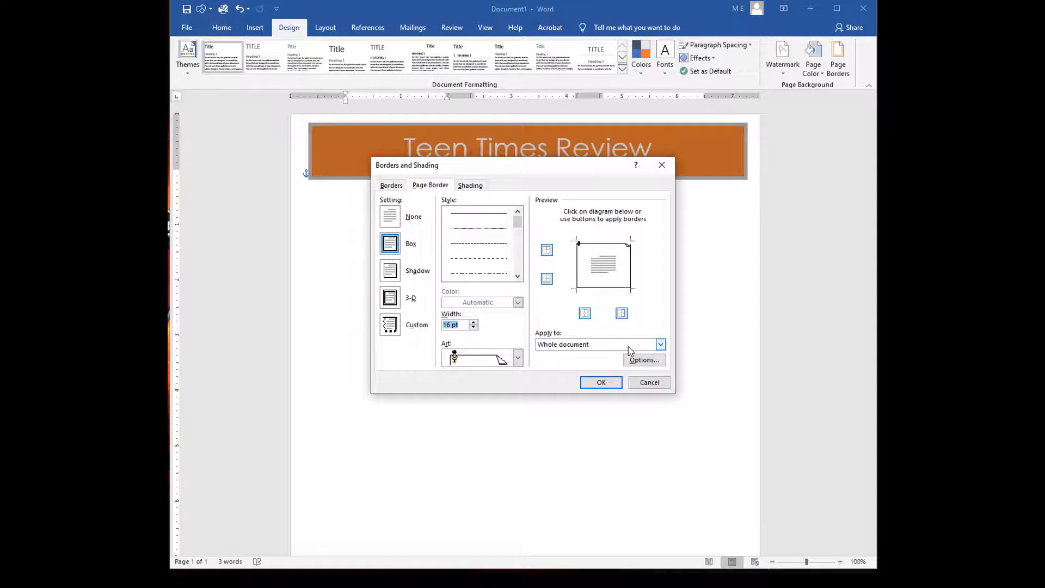
# - Toggle the top, bottom, left and right sides of the page border off and back on in the preview
pyautogui.click(547, 251)
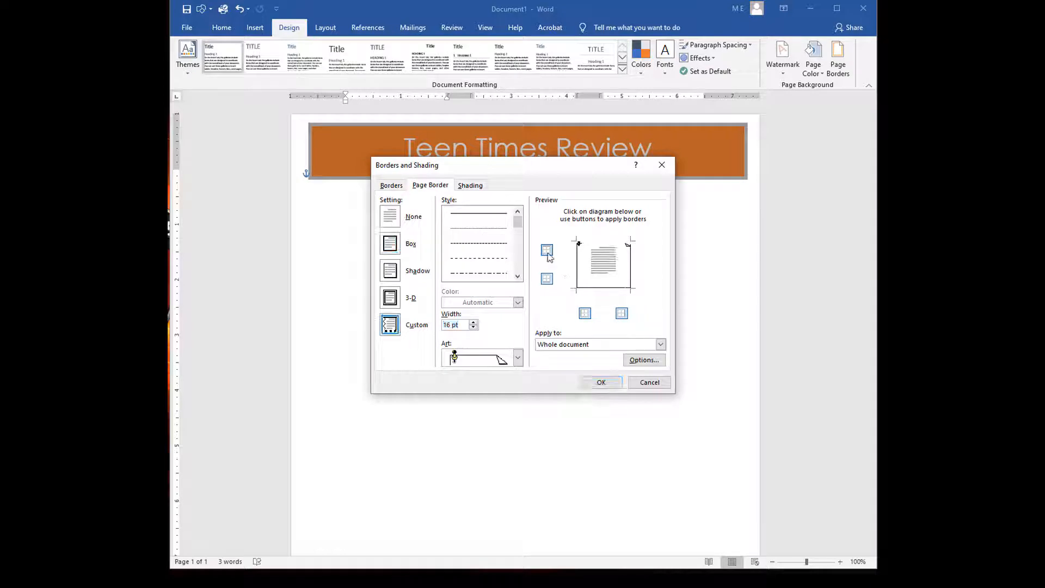
pyautogui.click(548, 252)
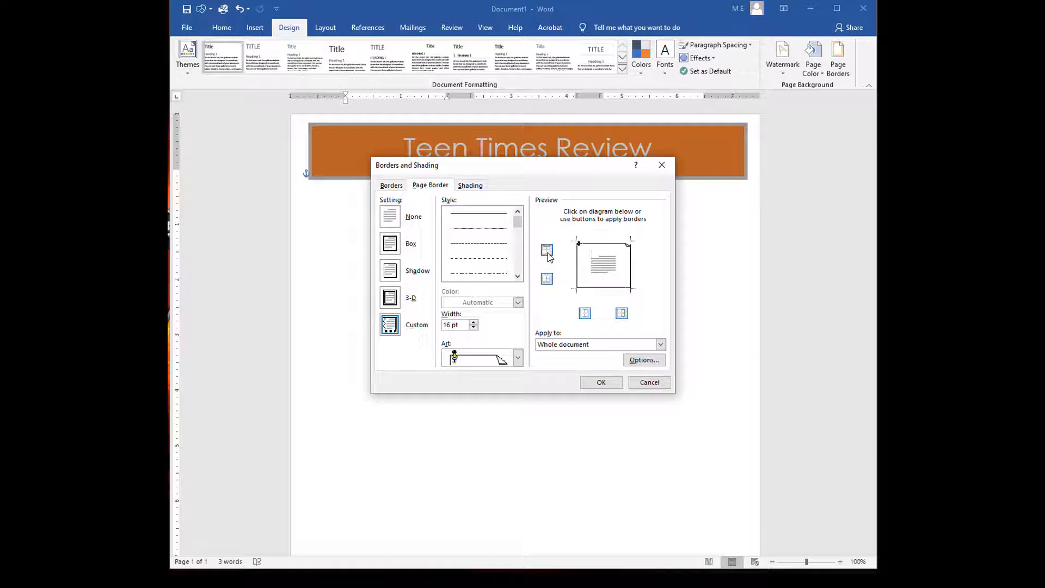
pyautogui.click(549, 280)
pyautogui.click(549, 280)
pyautogui.click(582, 312)
pyautogui.click(583, 313)
pyautogui.click(623, 312)
pyautogui.click(623, 314)
# - Apply the art page border to the whole document and check it at both ends of the page
pyautogui.click(601, 382)
pyautogui.scroll(-3, 608, 380)
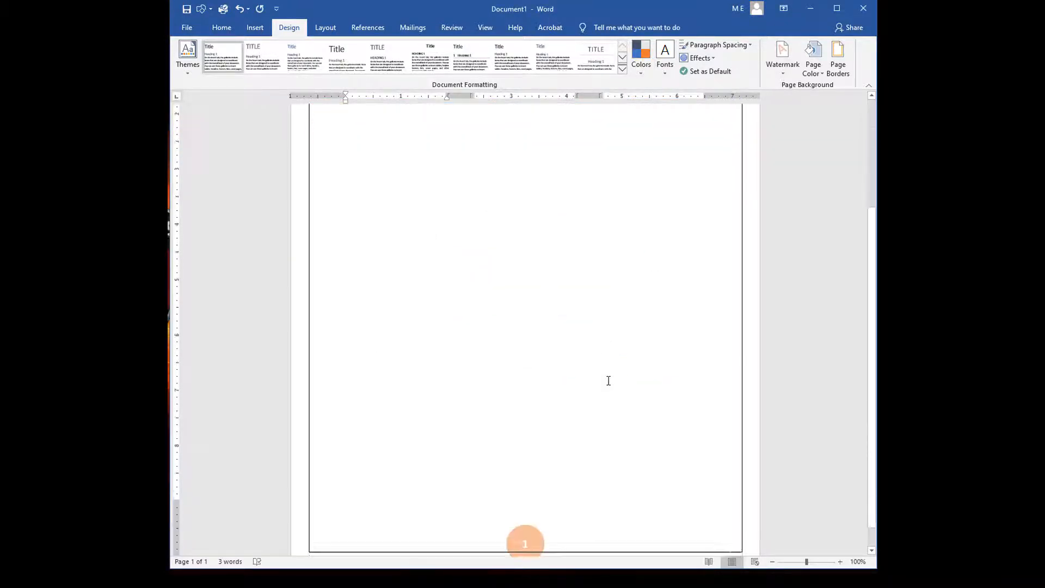
pyautogui.scroll(3, 609, 381)
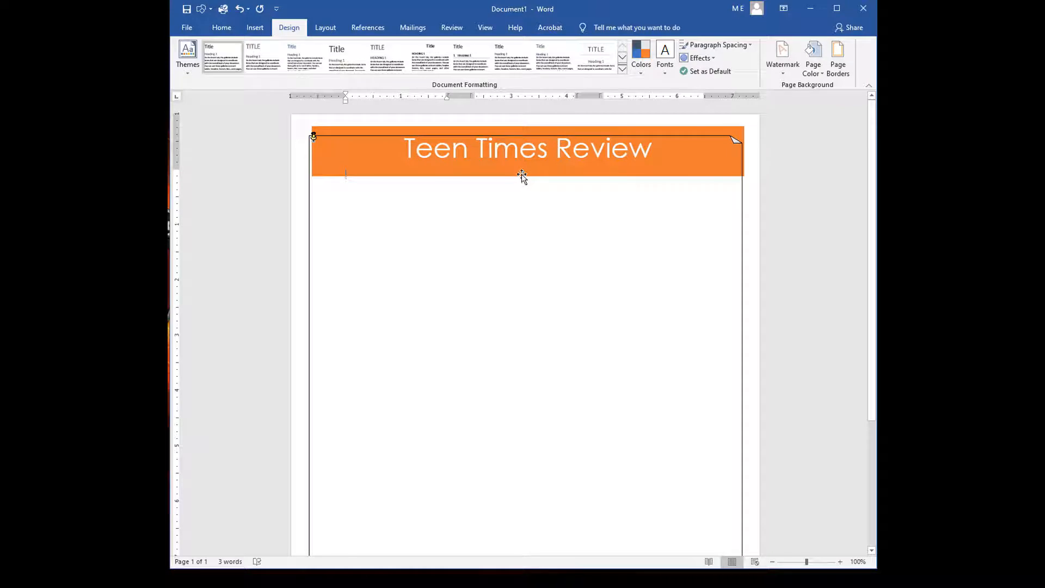
# - Move the orange title banner below the page border's upper edge and narrow it to fit between the side borders
pyautogui.moveTo(522, 177); pyautogui.dragTo(521, 197)
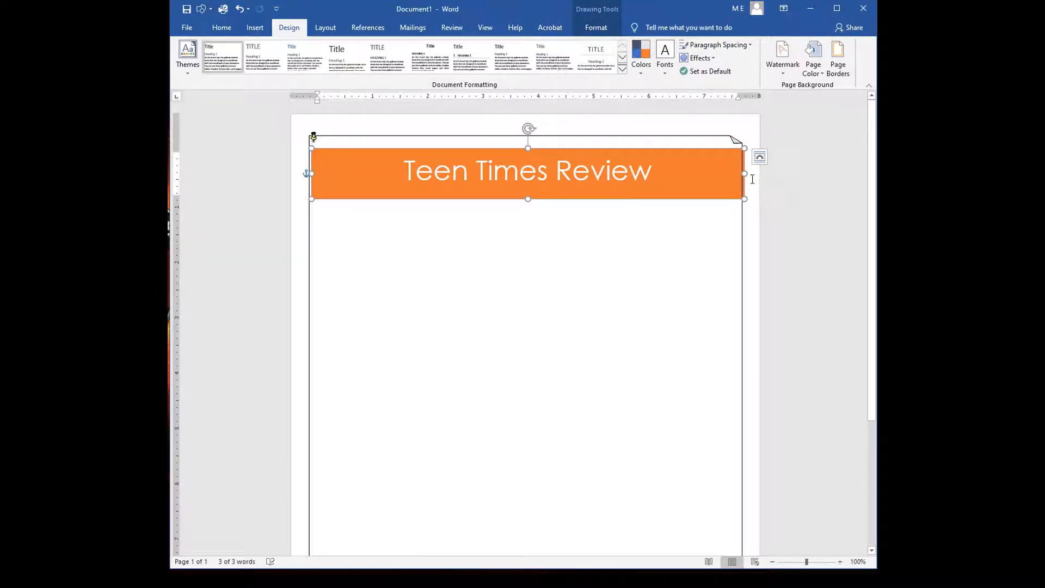
pyautogui.moveTo(745, 175); pyautogui.dragTo(739, 181)
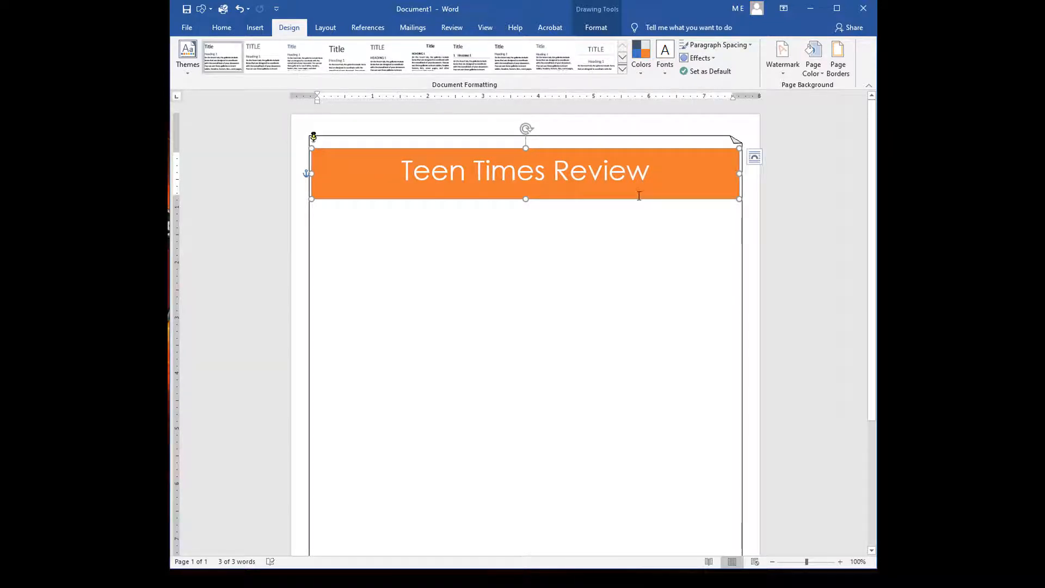
pyautogui.click(654, 248)
# - Shrink the footer's page number circle so it sits inside the lower page border, and close the footer
pyautogui.scroll(-5, 654, 248)
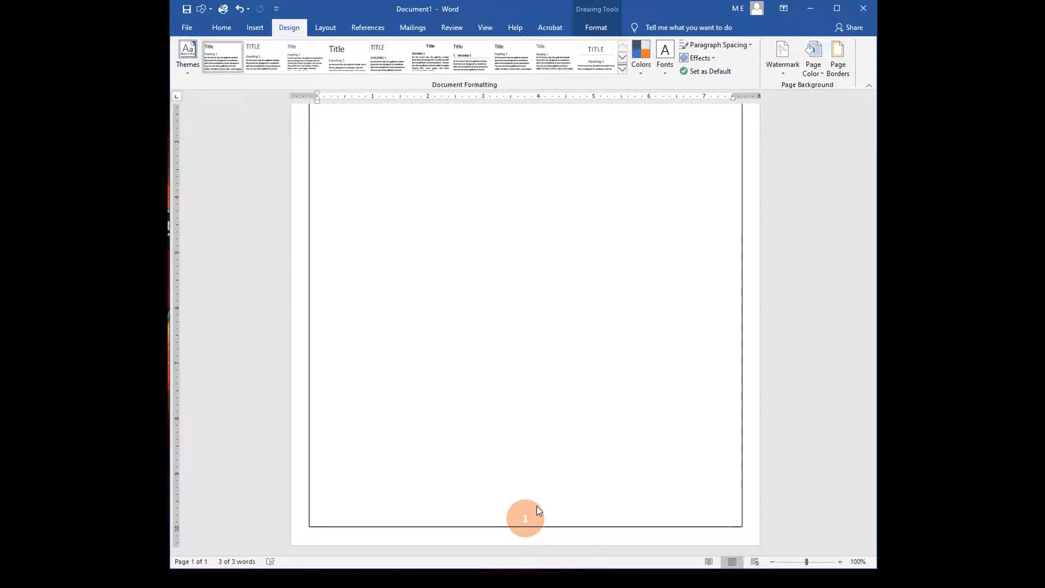
pyautogui.doubleClick(539, 510)
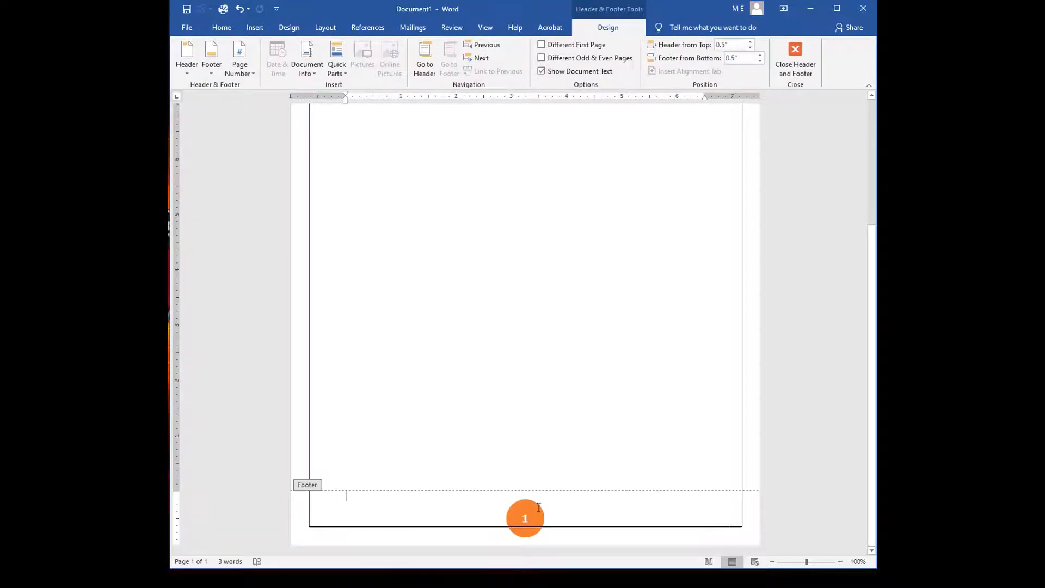
pyautogui.click(538, 508)
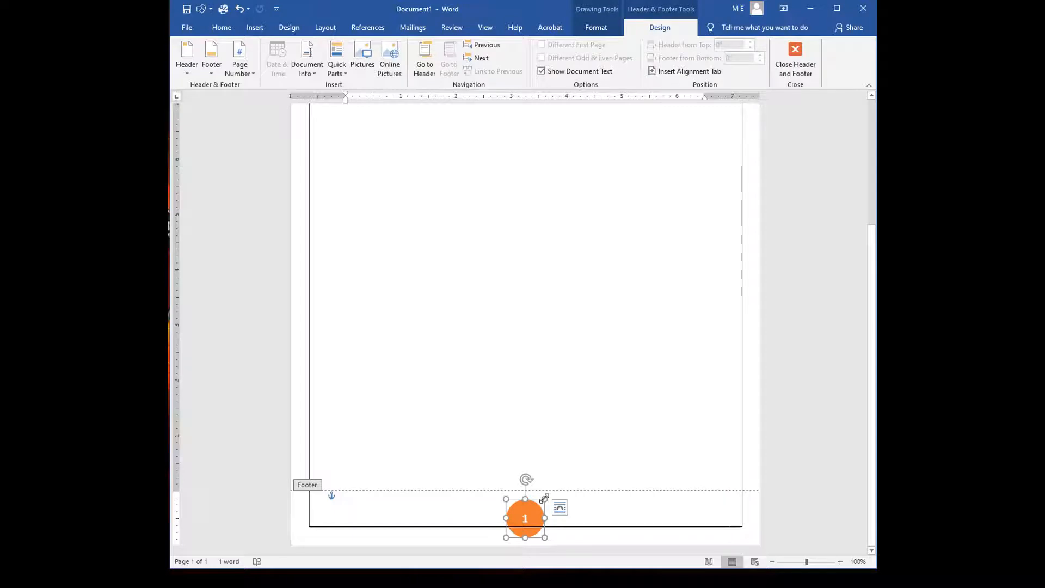
pyautogui.moveTo(544, 498)
pyautogui.mouseDown()
pyautogui.moveTo(537, 506)
pyautogui.moveTo(535, 492)
pyautogui.mouseUp()
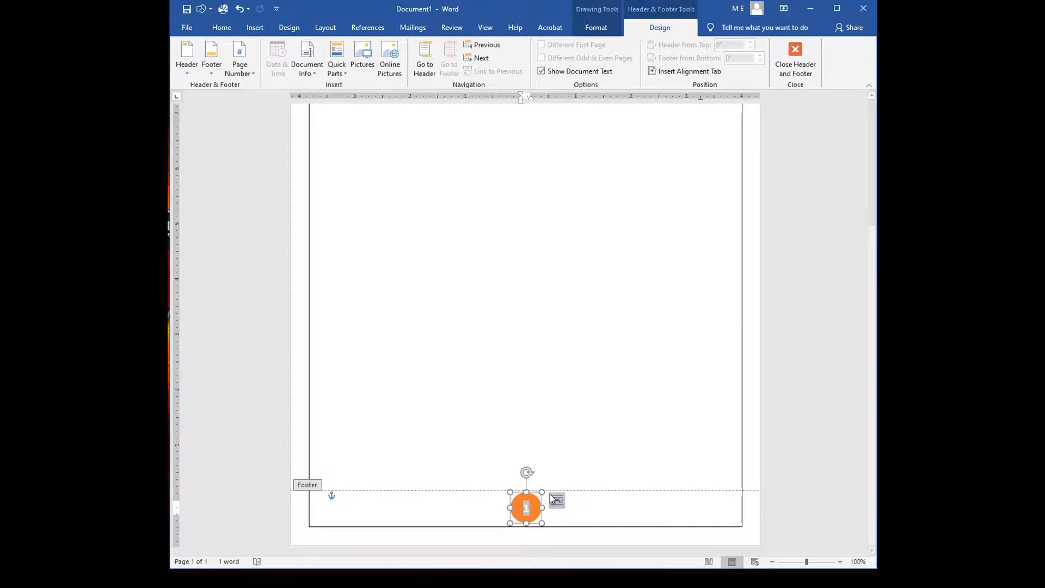
pyautogui.moveTo(542, 492)
pyautogui.mouseDown()
pyautogui.moveTo(530, 501)
pyautogui.moveTo(577, 459)
pyautogui.moveTo(538, 496)
pyautogui.mouseUp()
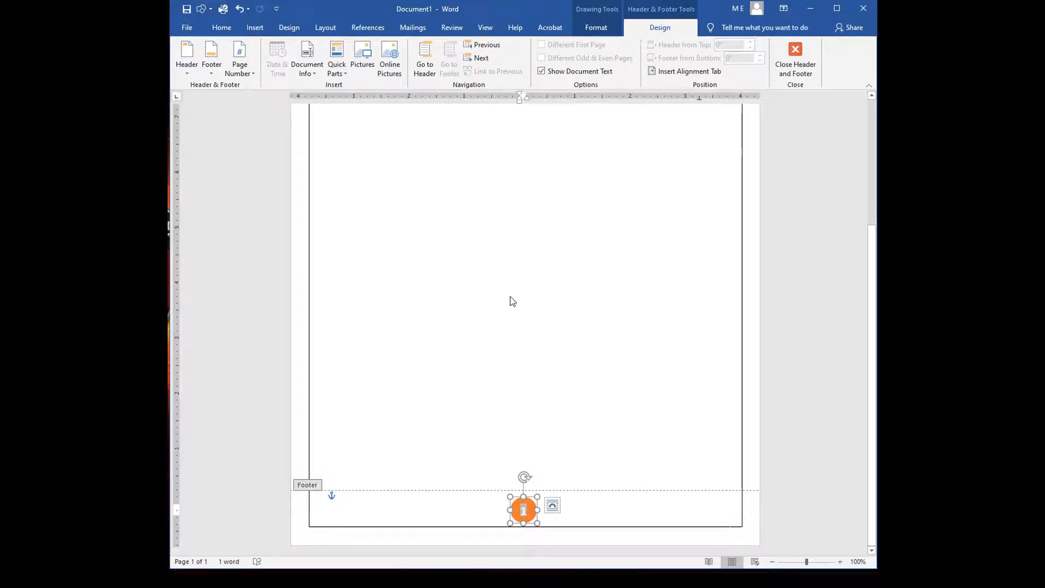
pyautogui.click(796, 53)
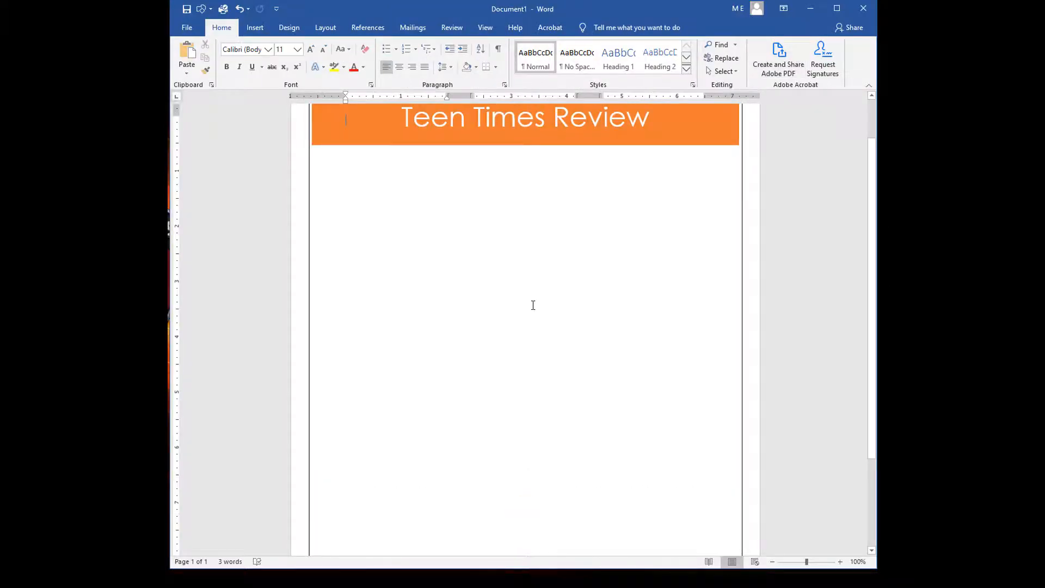
# - Draw a text box about 3.72 inches tall and 2.55 inches wide below the orange banner, along the page's left border
pyautogui.scroll(2, 533, 305)
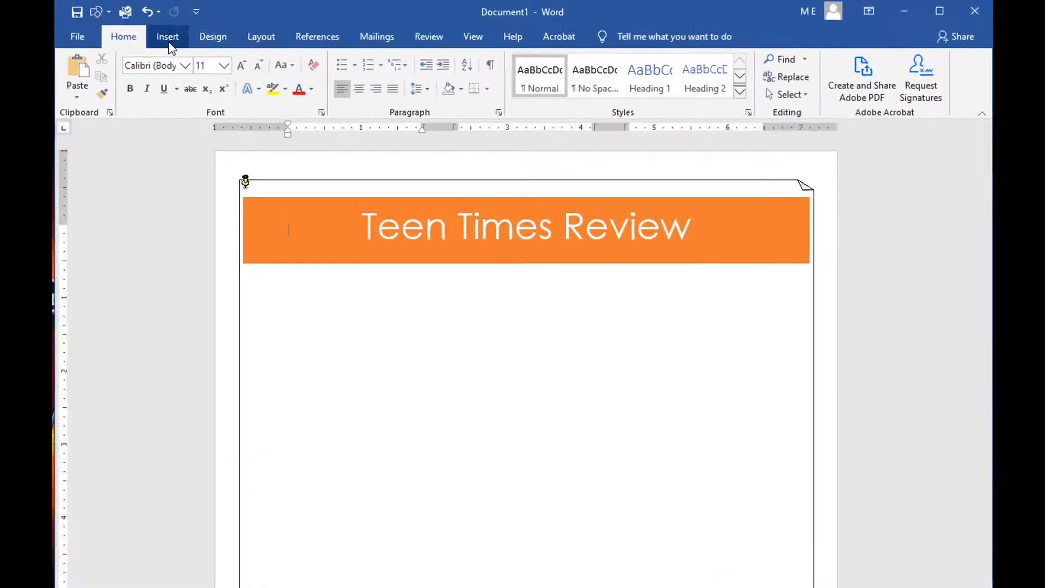
pyautogui.click(254, 28)
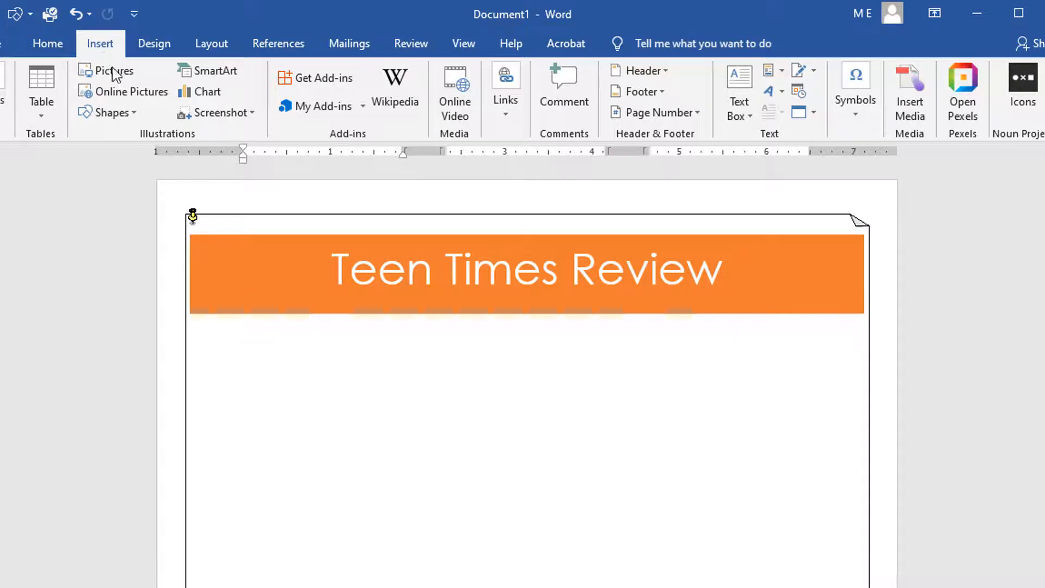
pyautogui.click(141, 114)
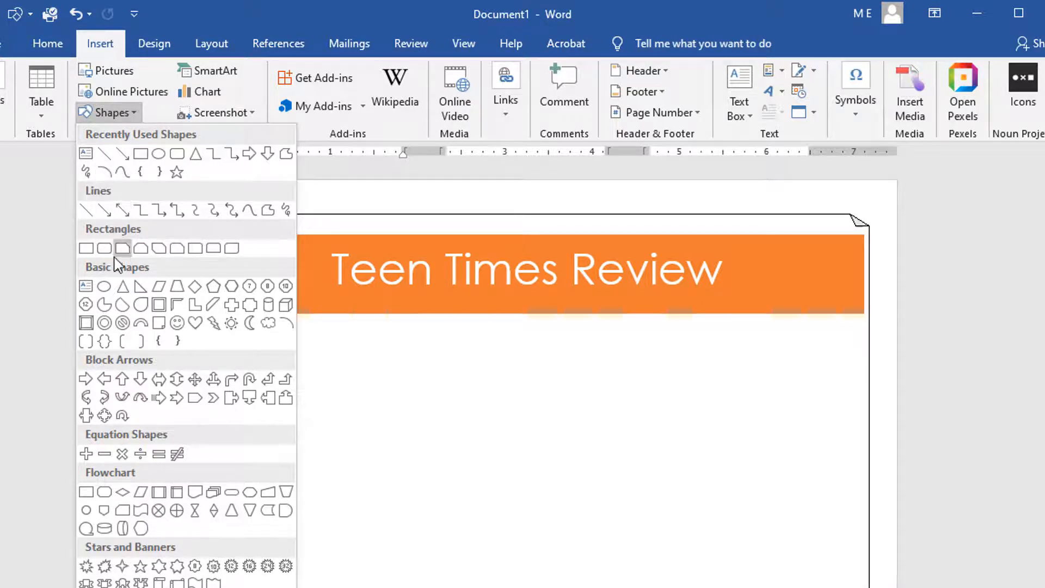
pyautogui.click(85, 289)
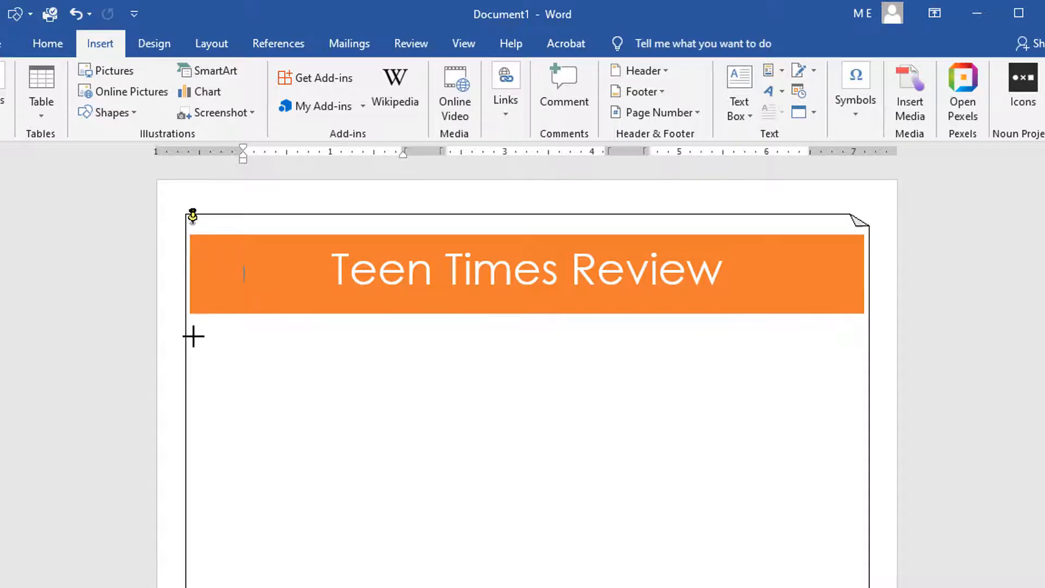
pyautogui.moveTo(194, 337); pyautogui.dragTo(407, 587)
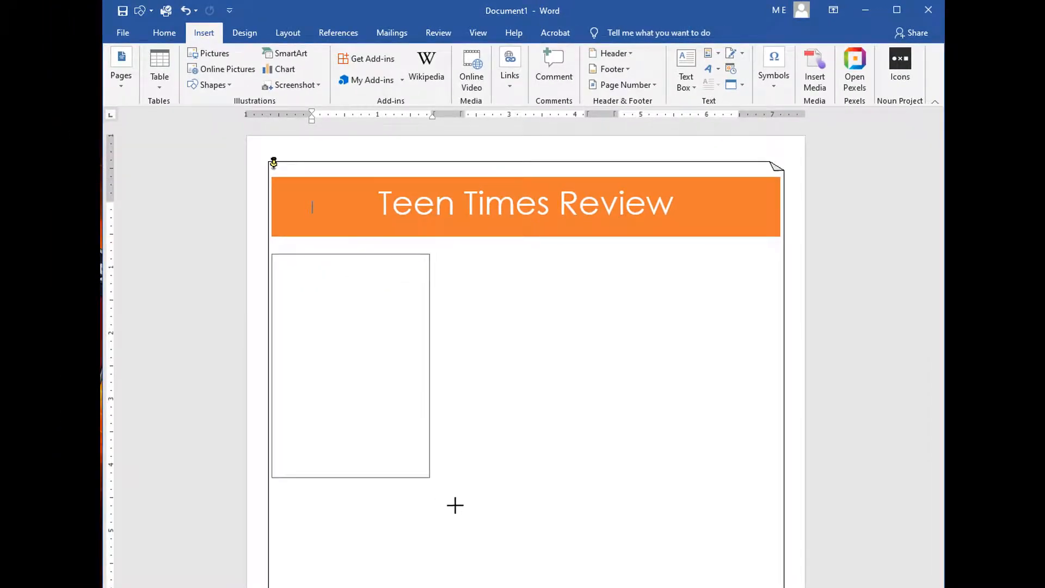
pyautogui.moveTo(455, 506)
pyautogui.mouseDown()
pyautogui.moveTo(449, 587)
pyautogui.moveTo(429, 497)
pyautogui.moveTo(442, 450)
pyautogui.moveTo(460, 461)
pyautogui.moveTo(439, 444)
pyautogui.mouseUp()
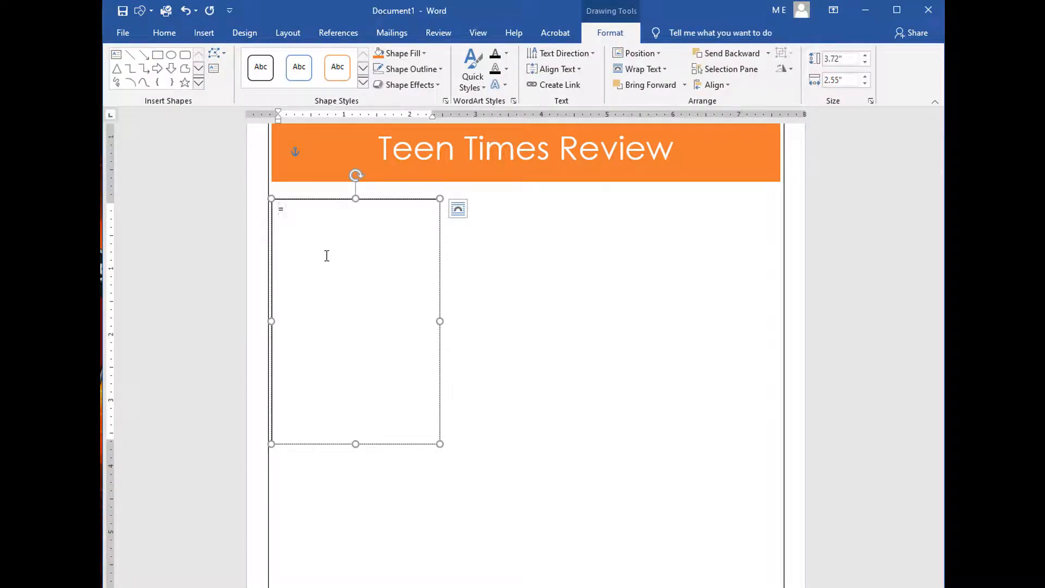
# - Fill the text box with sample text using the formula =rand(2,6)
pyautogui.write('=ra')
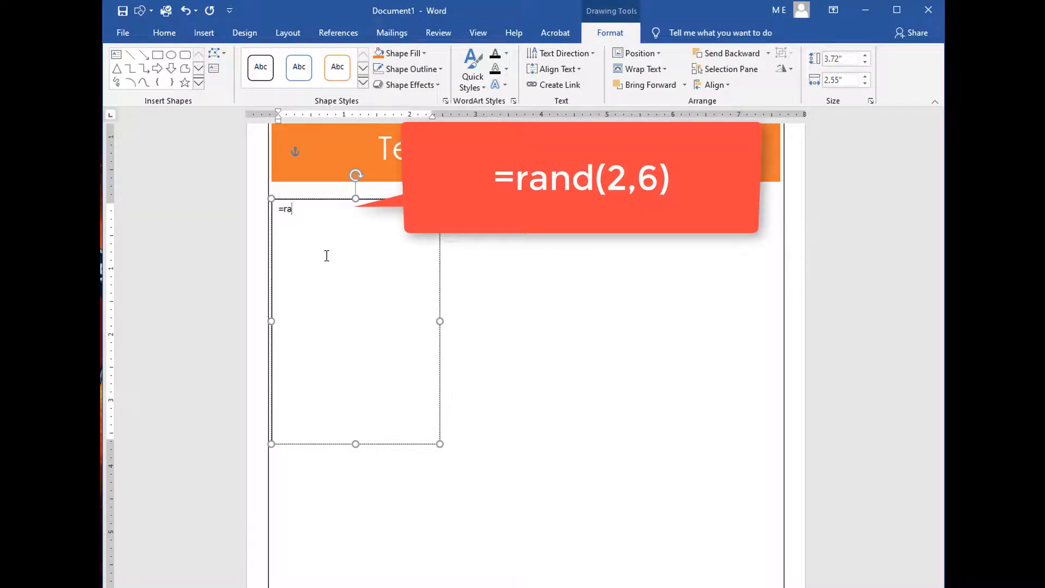
pyautogui.write('nd(2, 6')
pyautogui.press('Return')
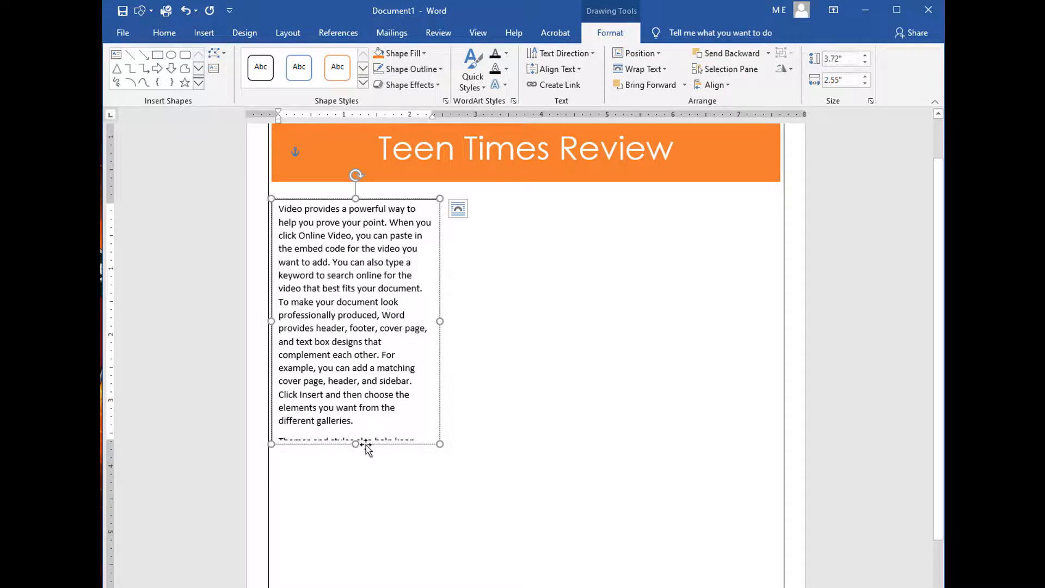
# - Stretch the article text box downward to about 7.04 inches tall to fit both sample paragraphs
pyautogui.moveTo(359, 446); pyautogui.dragTo(376, 587)
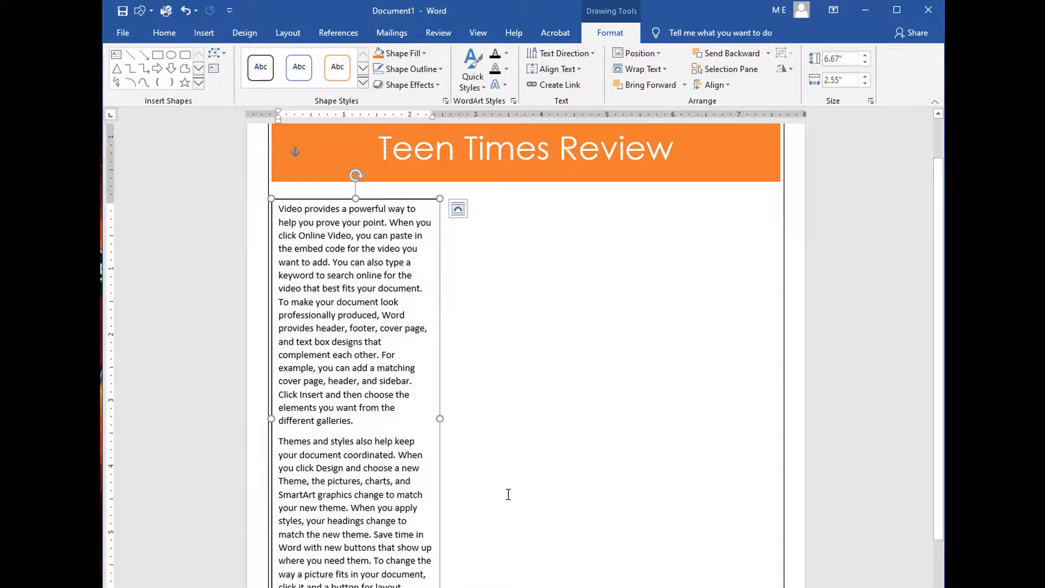
pyautogui.scroll(-1, 506, 492)
pyautogui.scroll(-1, 505, 492)
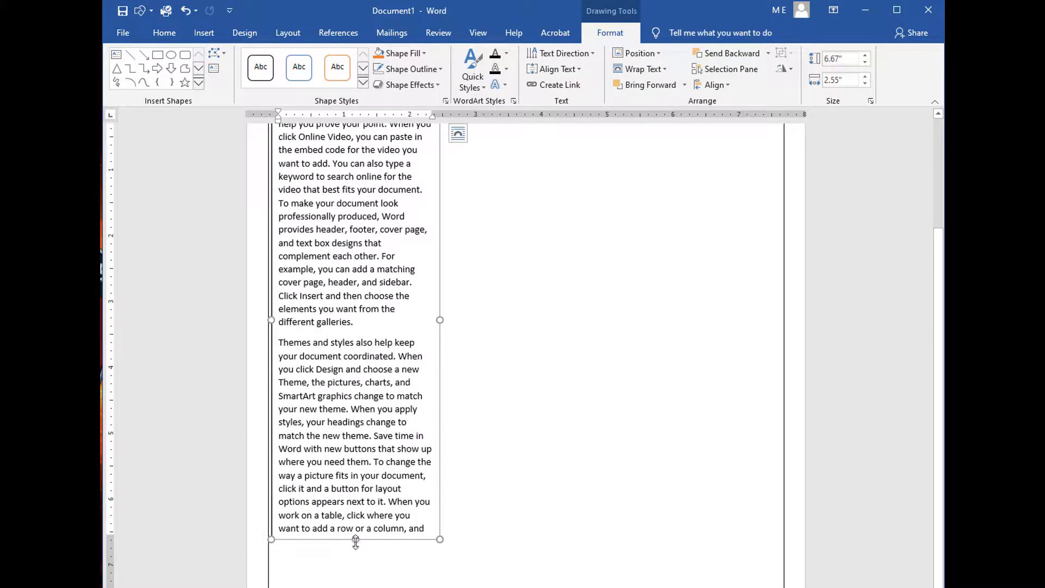
pyautogui.moveTo(355, 564); pyautogui.dragTo(363, 564)
pyautogui.scroll(3, 543, 412)
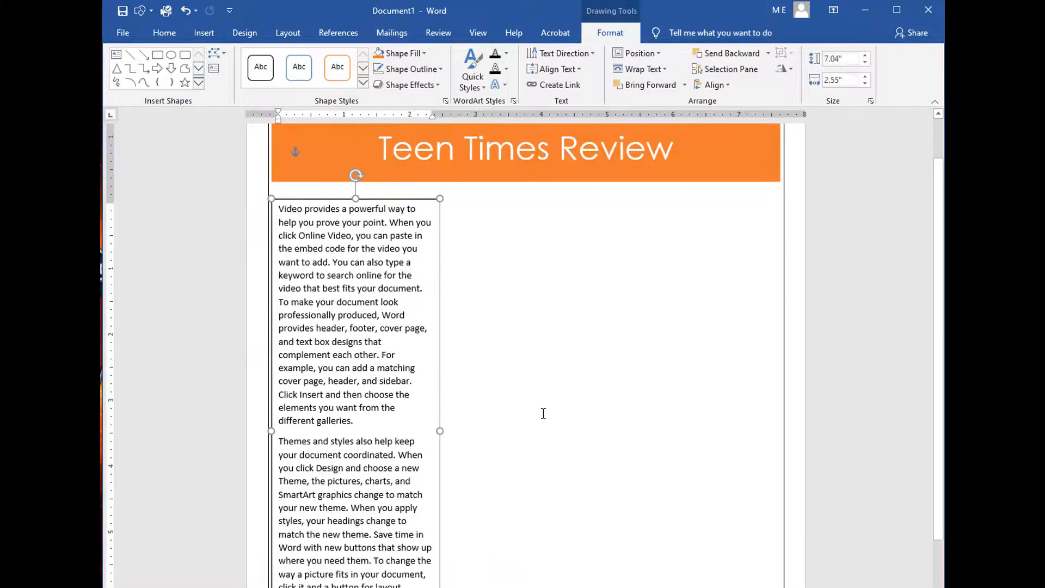
# - Shorten the article text box to about 3.57 inches, ending just below its first paragraph, and deselect it
pyautogui.scroll(-1, 543, 413)
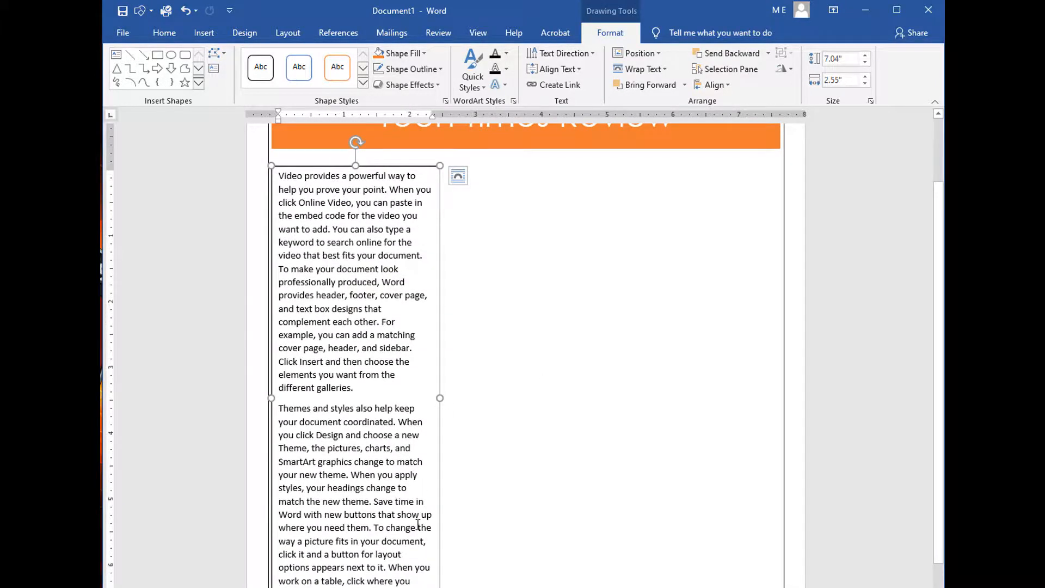
pyautogui.scroll(-2, 418, 524)
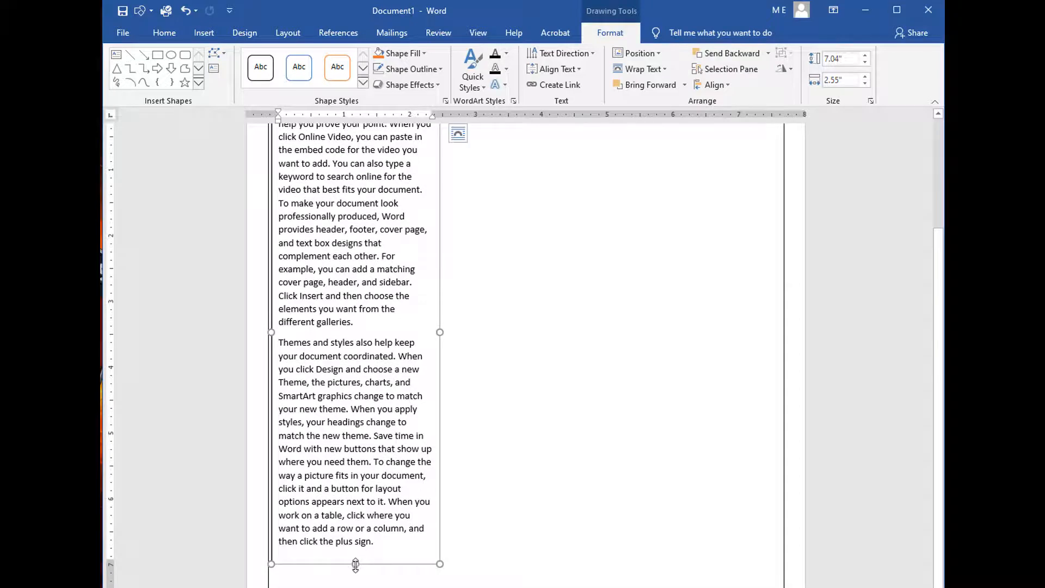
pyautogui.moveTo(355, 565); pyautogui.dragTo(396, 336)
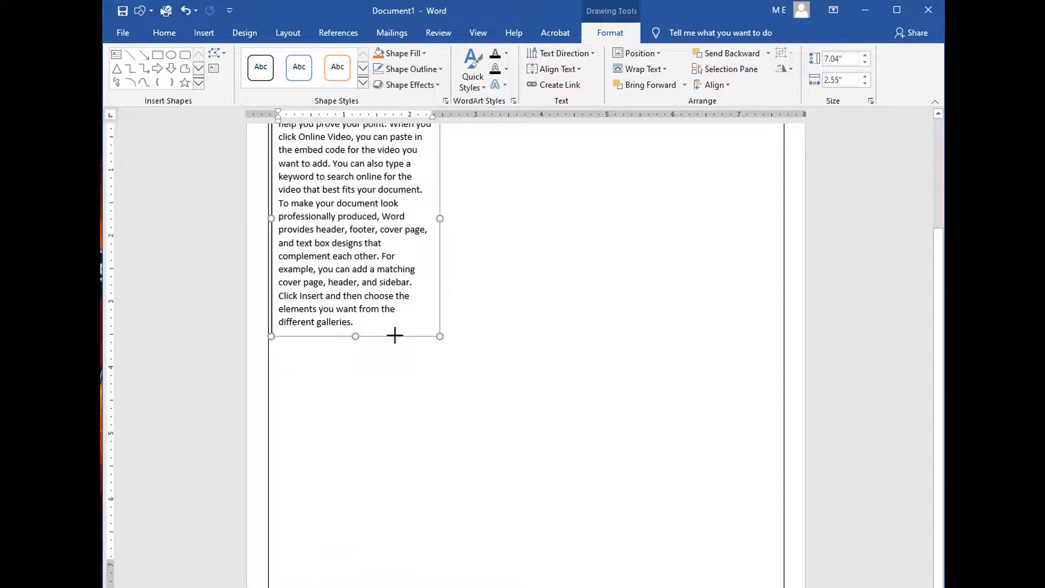
pyautogui.scroll(2, 496, 380)
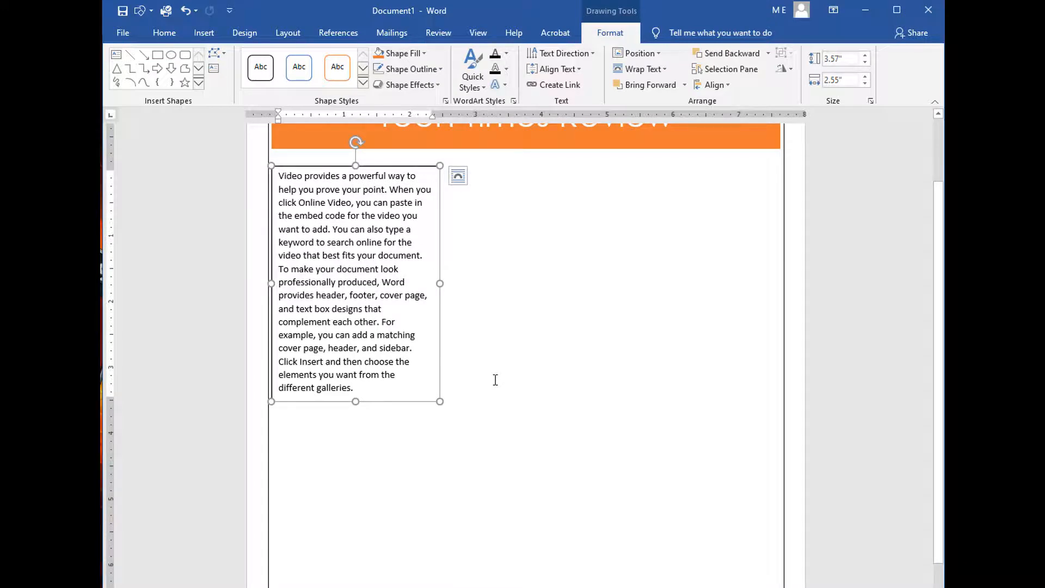
pyautogui.click(496, 379)
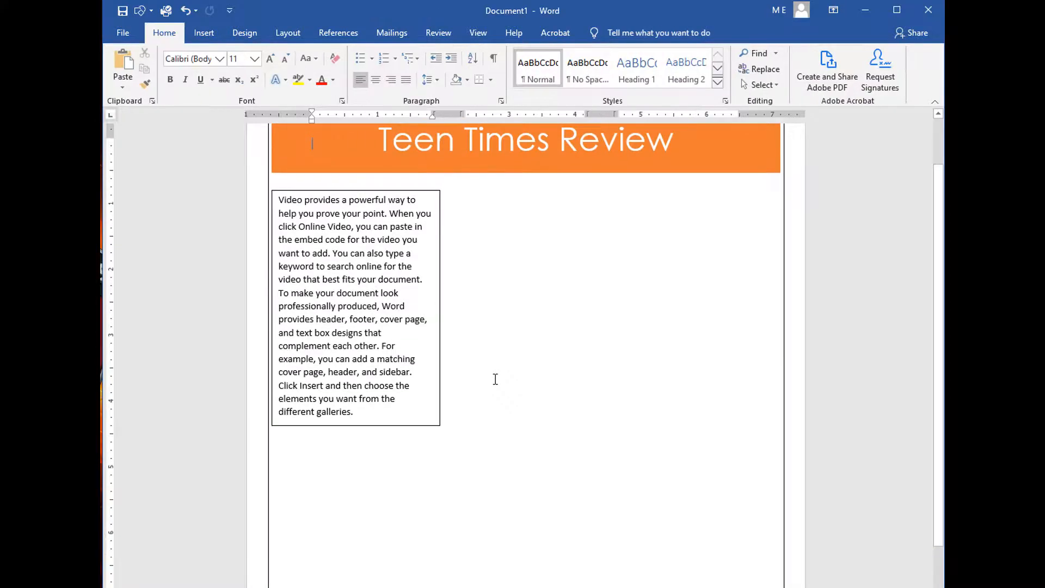
# - Insert a blank page into the newsletter
pyautogui.scroll(-4, 495, 380)
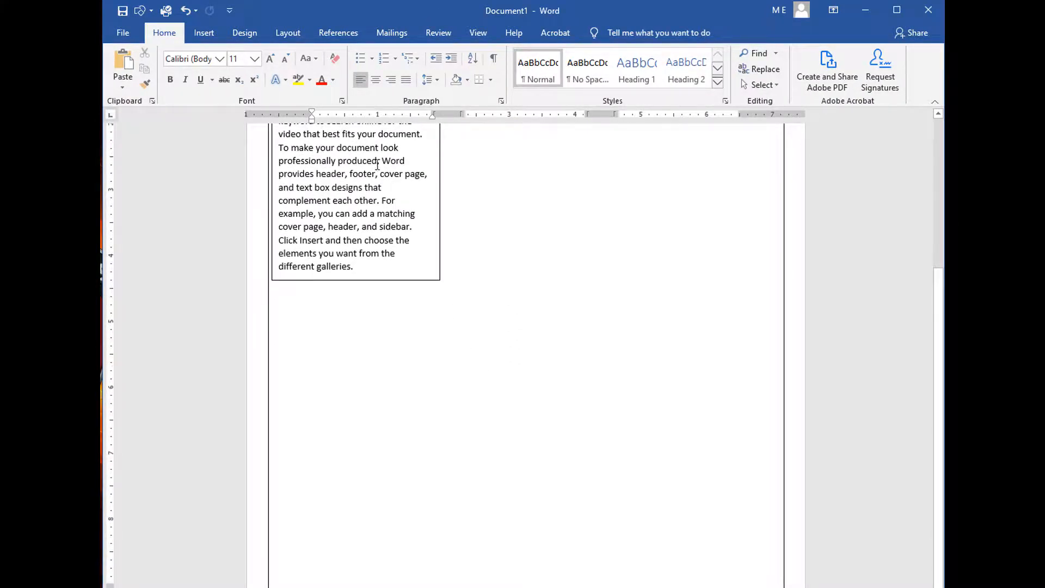
pyautogui.click(199, 34)
pyautogui.click(122, 77)
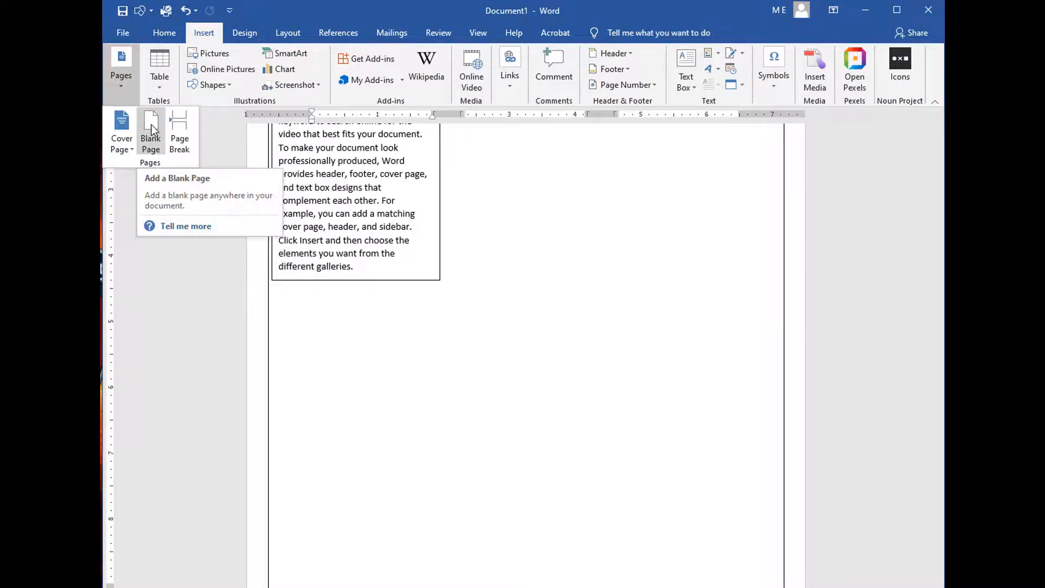
pyautogui.click(151, 125)
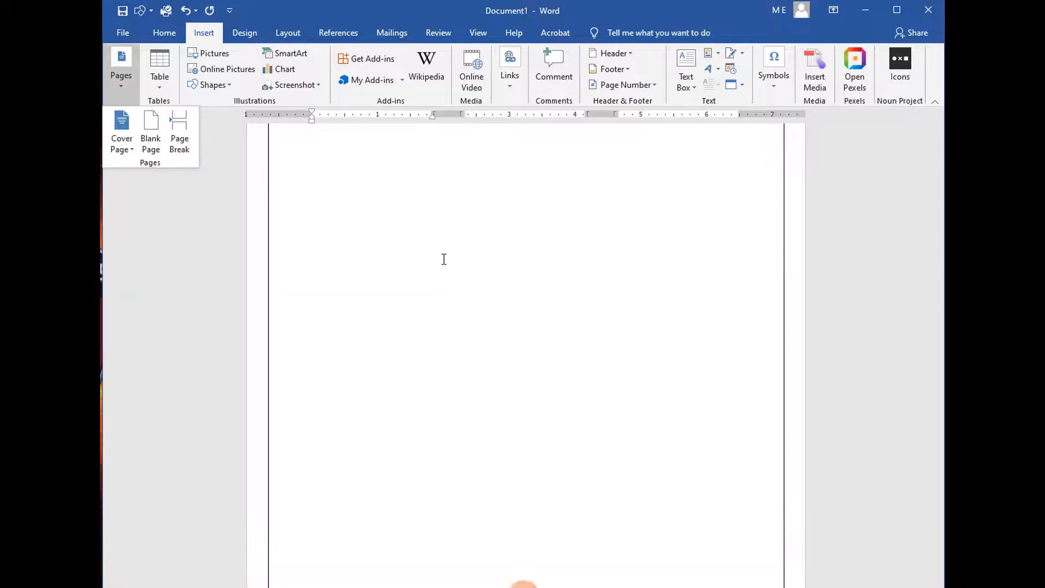
# - Select the title banner and article text box together, move them from page 2 to the start of page 1, and deselect them
pyautogui.scroll(-10, 444, 259)
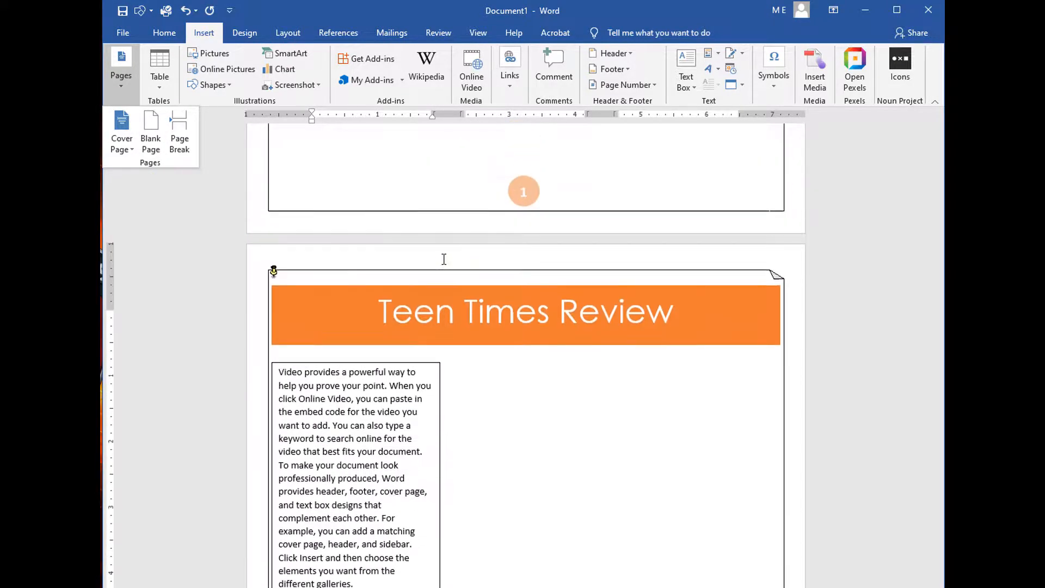
pyautogui.click(436, 288)
pyautogui.click(436, 287)
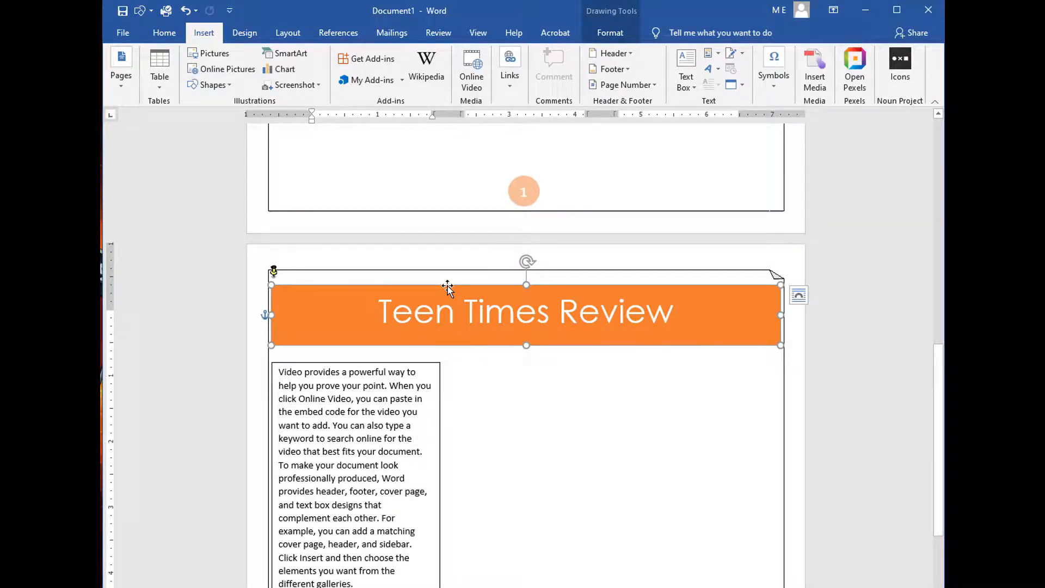
pyautogui.keyDown('shift'); pyautogui.click(433, 370); pyautogui.keyUp('shift')
pyautogui.scroll(3, 555, 423)
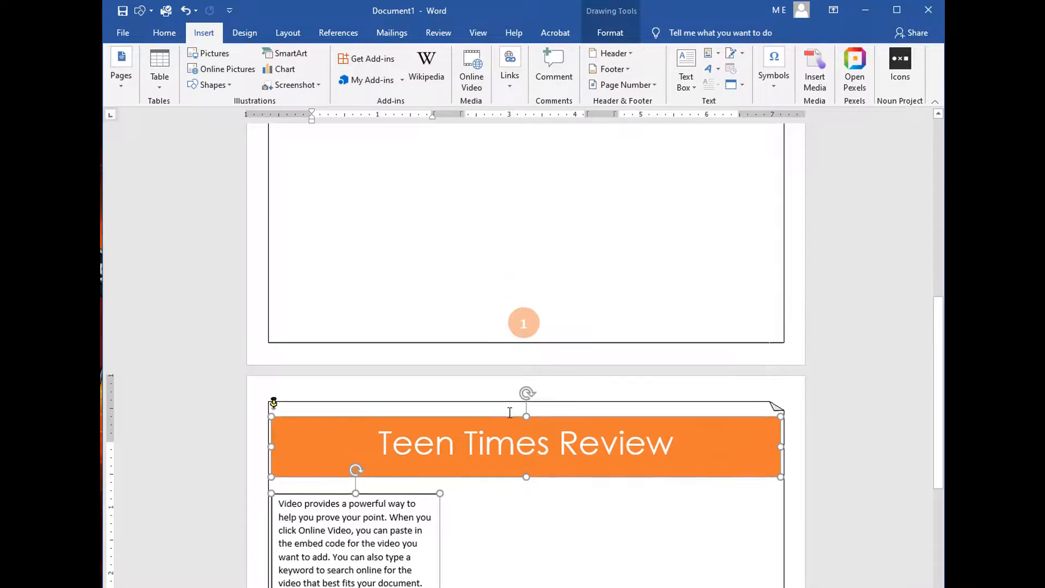
pyautogui.moveTo(504, 419); pyautogui.dragTo(501, 157)
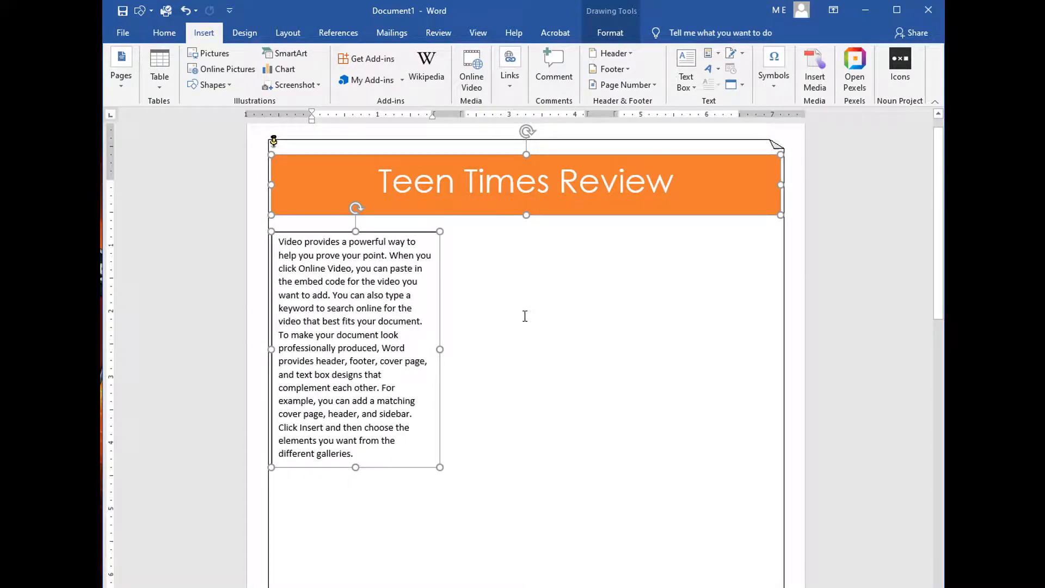
pyautogui.click(512, 358)
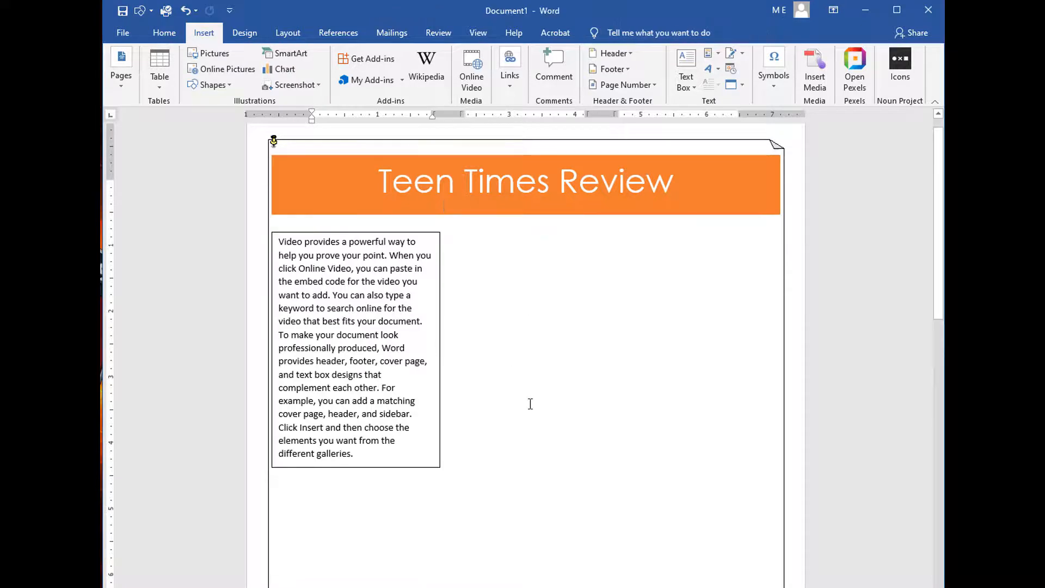
# - Draw an empty text box about 4.03 by 2.25 inches on page 2 and move it to that page's lower-right area
pyautogui.scroll(-20, 530, 404)
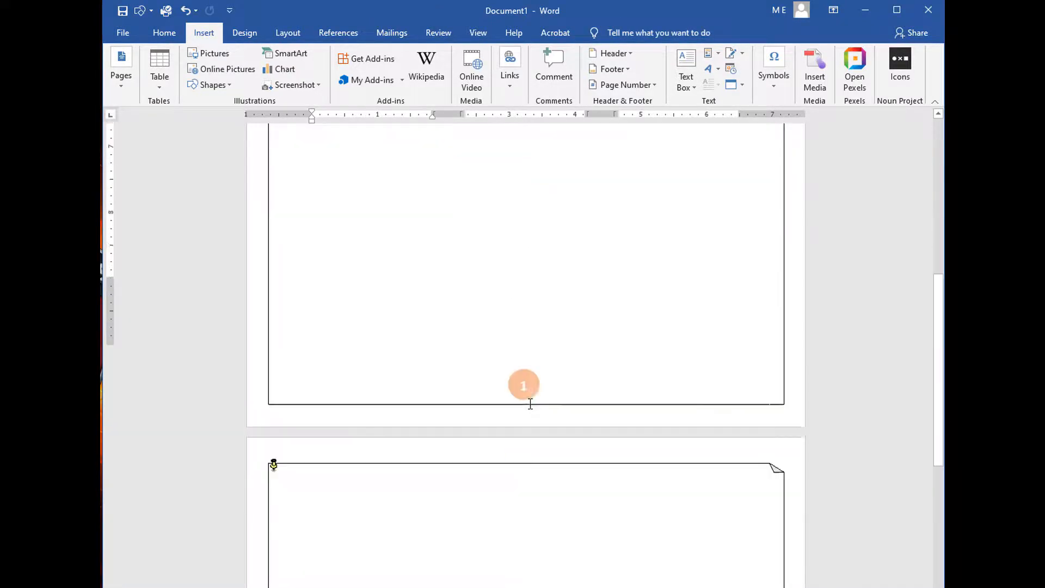
pyautogui.scroll(7, 530, 404)
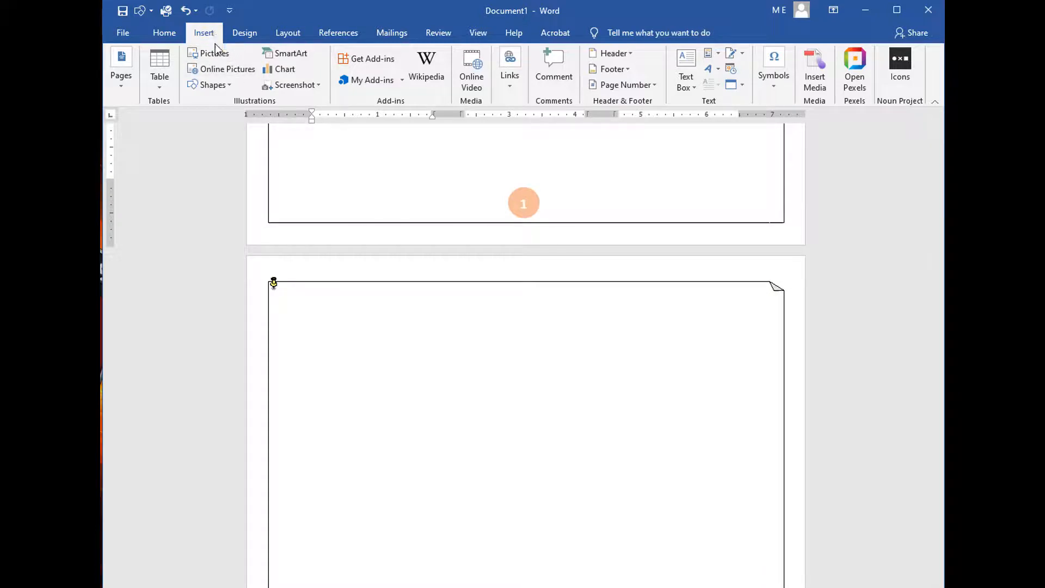
pyautogui.click(221, 83)
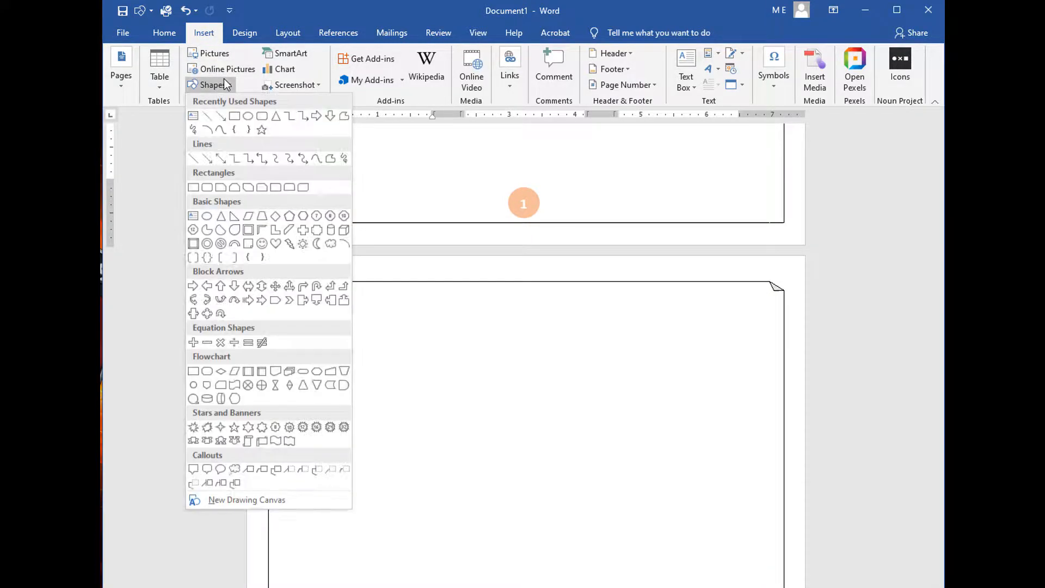
pyautogui.click(192, 119)
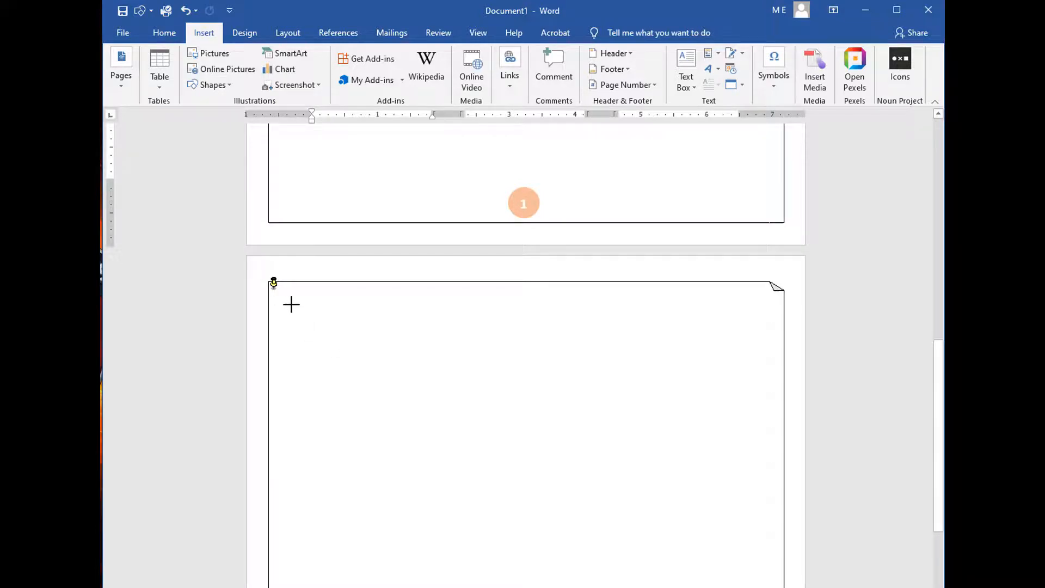
pyautogui.moveTo(300, 304)
pyautogui.mouseDown()
pyautogui.moveTo(480, 497)
pyautogui.moveTo(476, 539)
pyautogui.moveTo(447, 555)
pyautogui.moveTo(449, 569)
pyautogui.mouseUp()
pyautogui.scroll(-5, 570, 443)
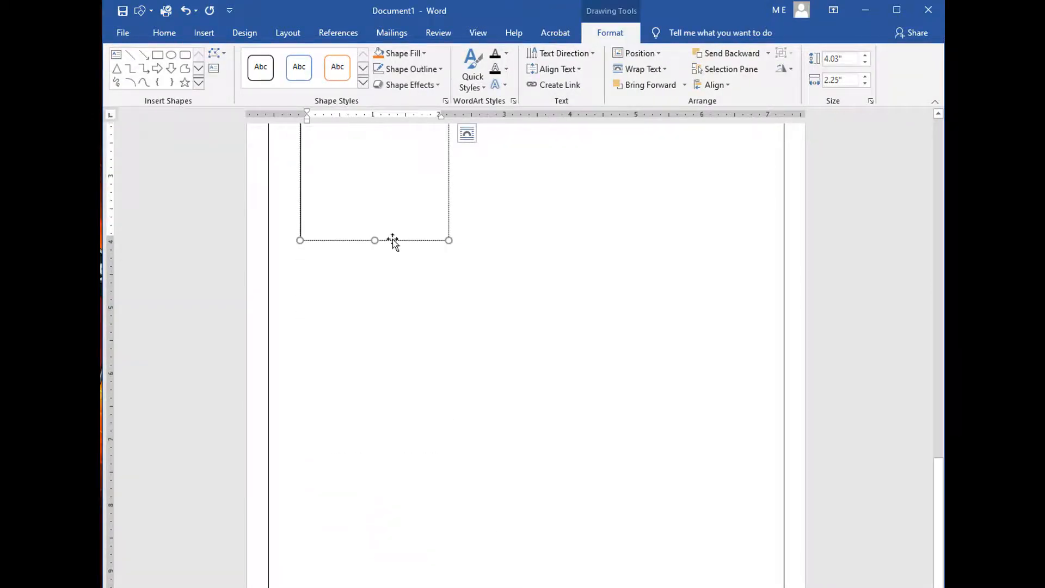
pyautogui.moveTo(393, 240); pyautogui.dragTo(698, 552)
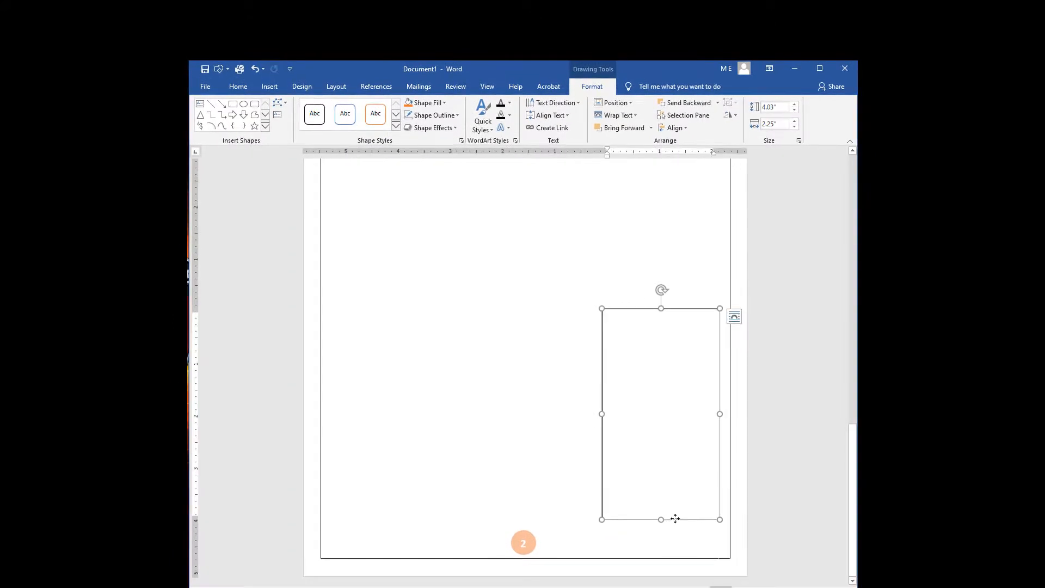
# - Link the article text box on page 1 to the empty text box on page 2 so the overflow text continues there
pyautogui.scroll(10, 675, 520)
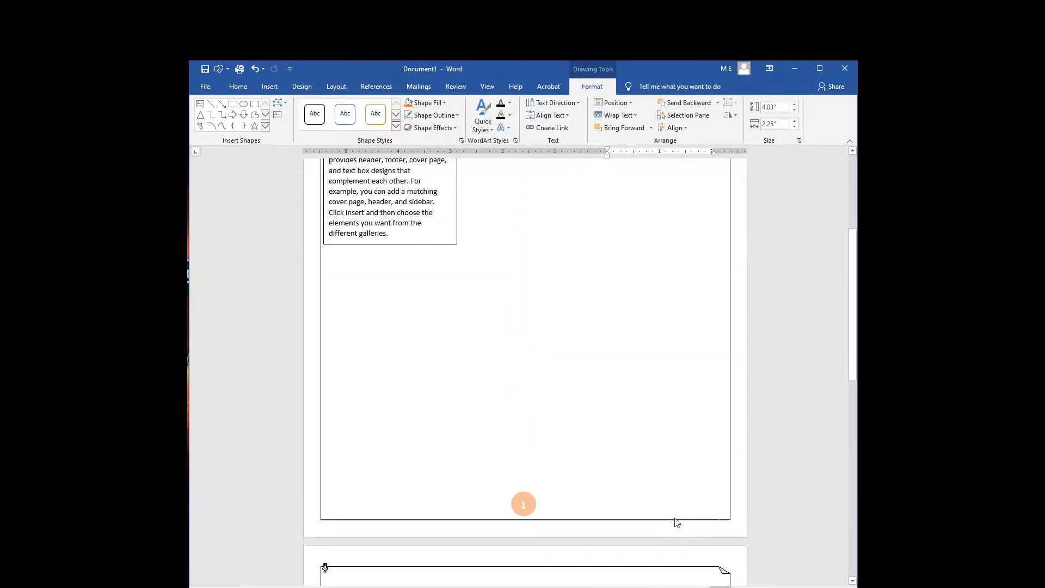
pyautogui.scroll(3, 676, 521)
pyautogui.click(436, 353)
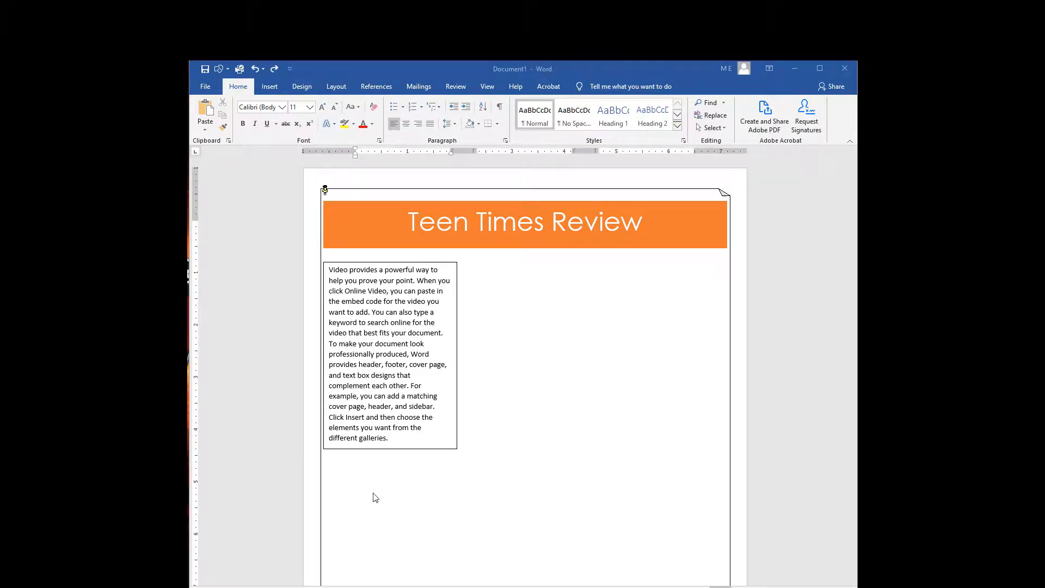
pyautogui.click(436, 449)
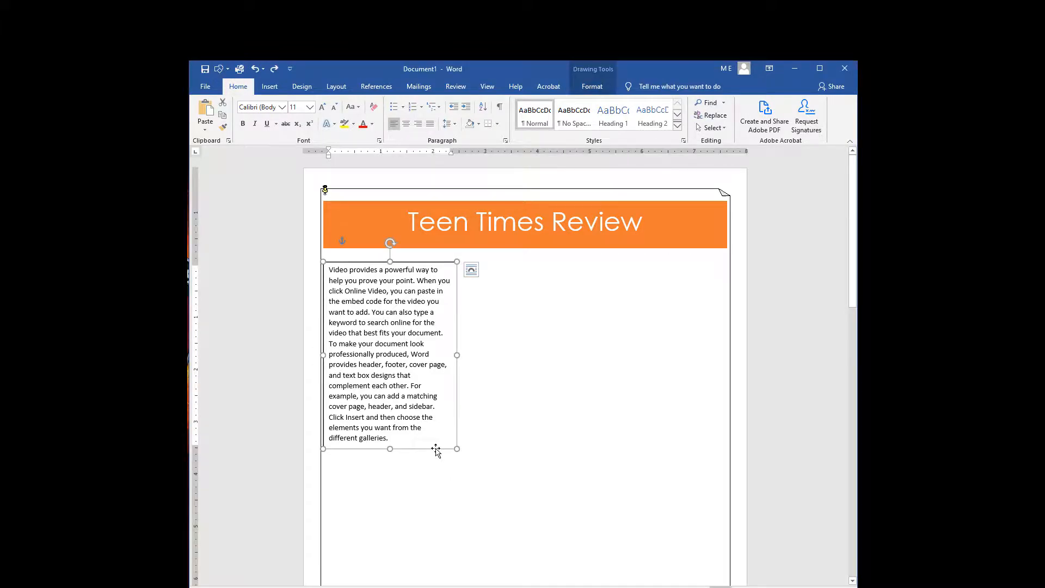
pyautogui.doubleClick(436, 449)
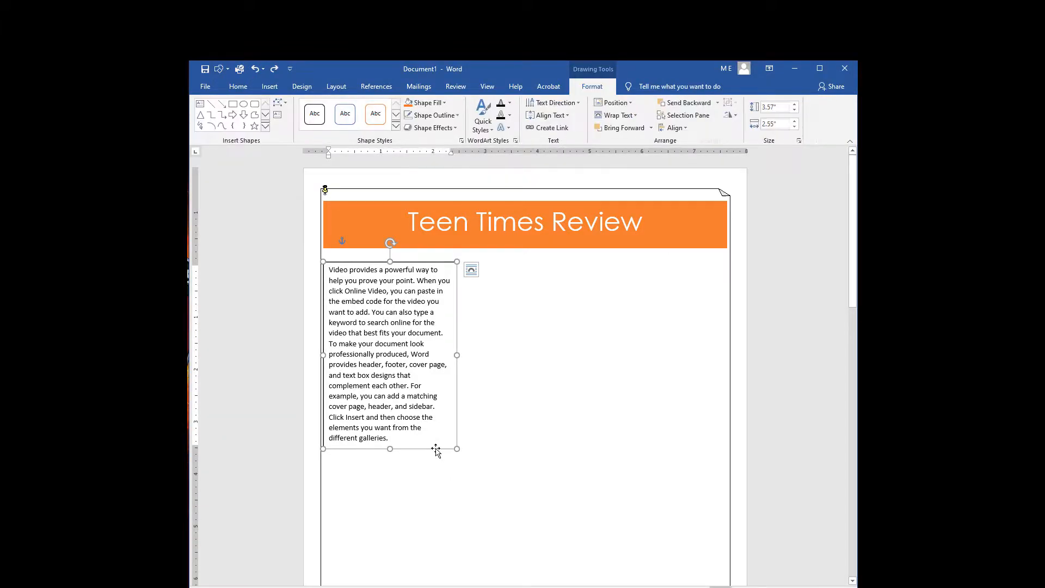
pyautogui.click(564, 130)
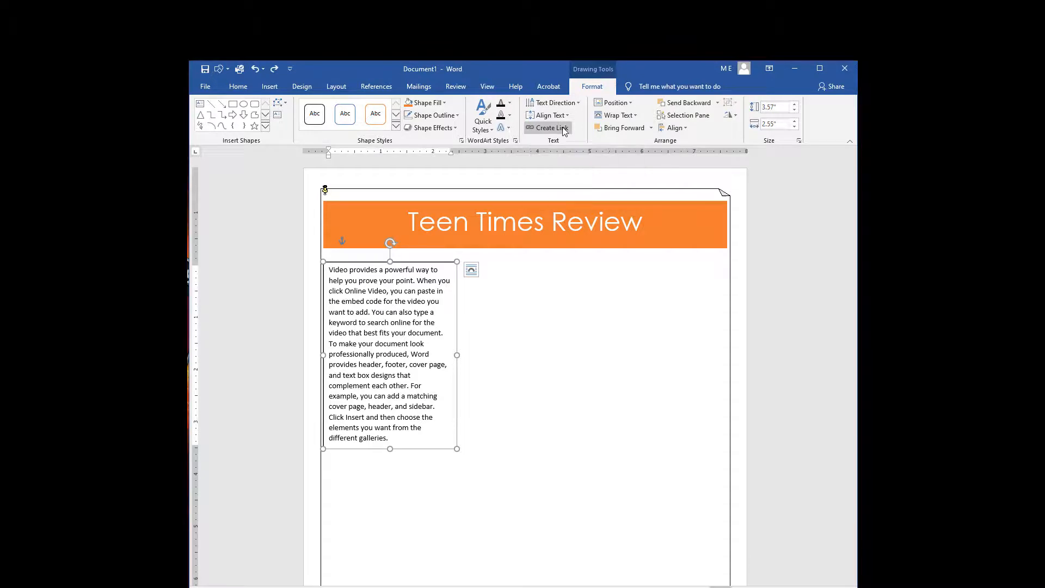
pyautogui.scroll(-10, 591, 302)
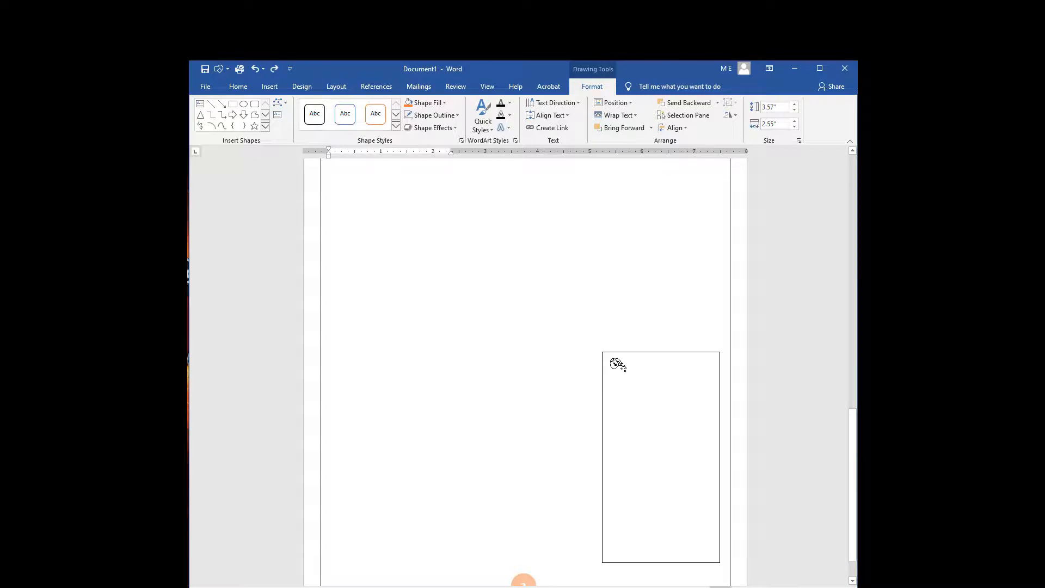
pyautogui.click(618, 363)
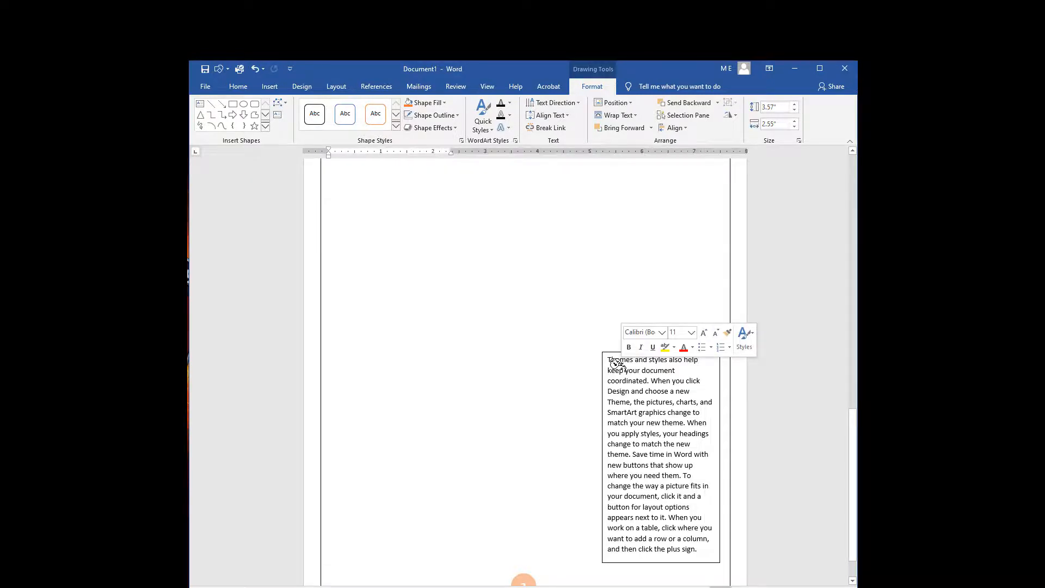
# - Remove the outline from the page 2 text box, widen it slightly toward the left, and deselect it
pyautogui.hotkey('ctrl', 'a')
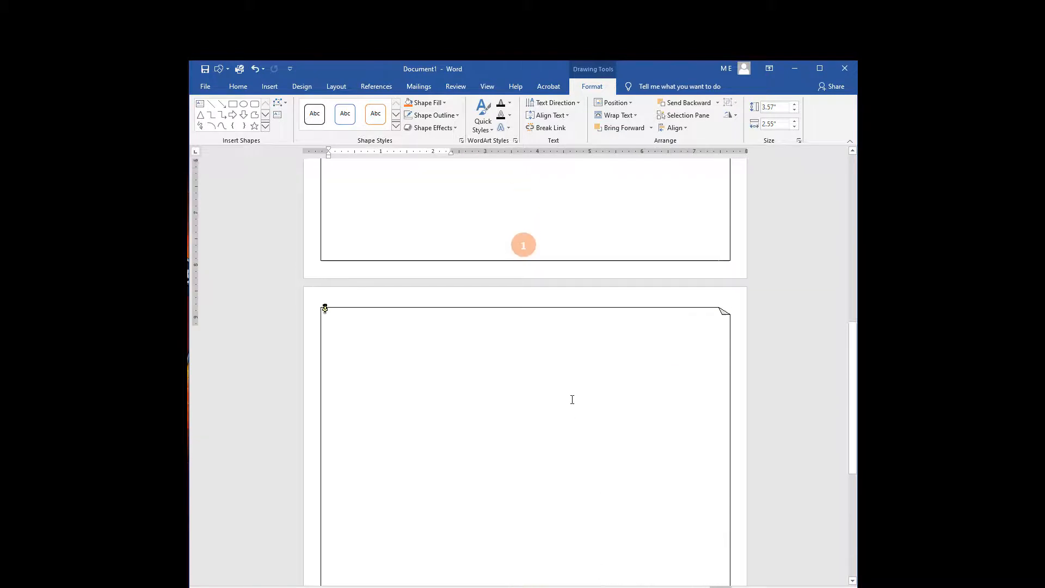
pyautogui.click(409, 379)
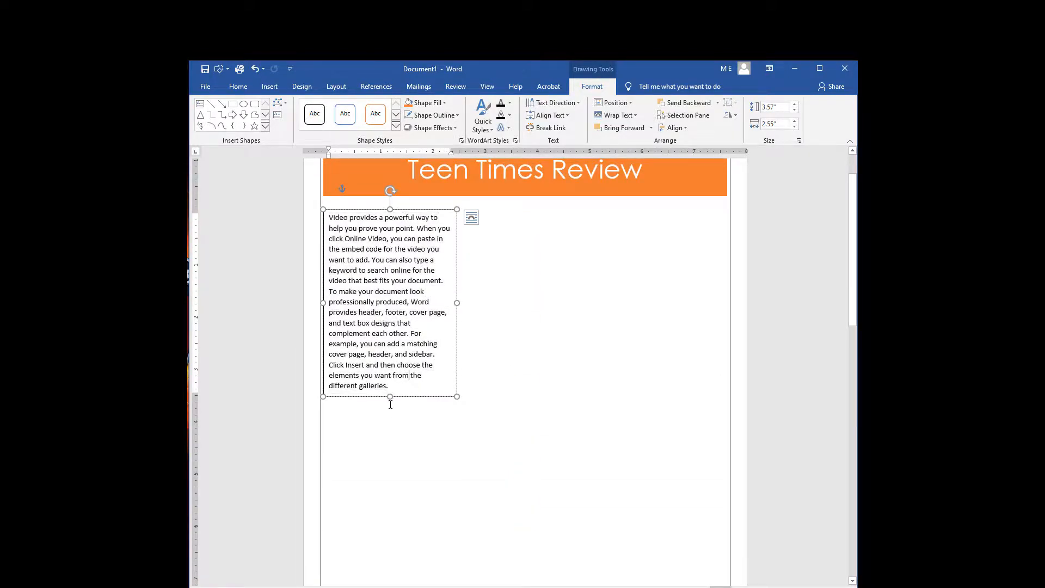
pyautogui.scroll(-15, 643, 467)
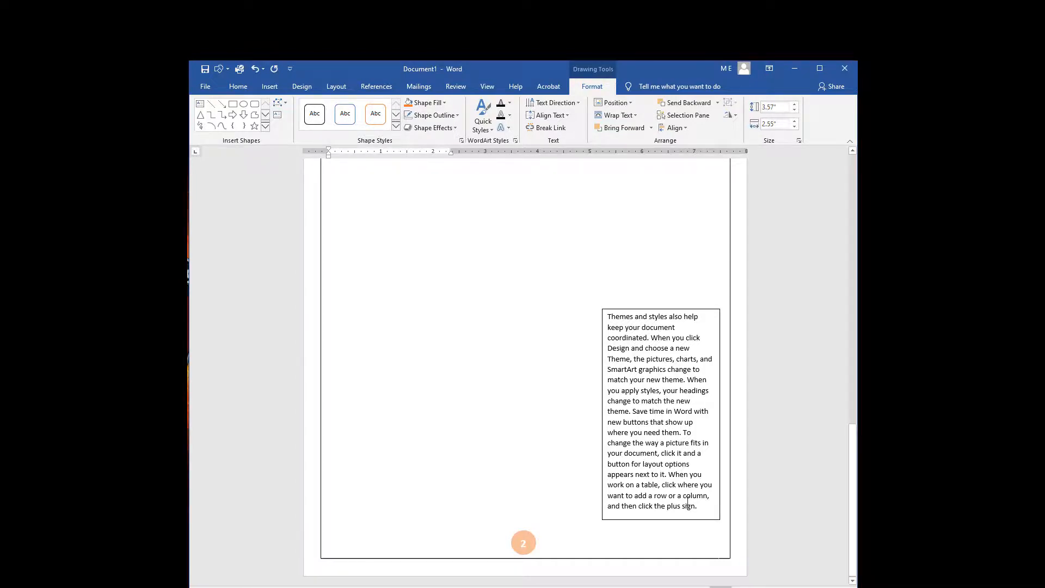
pyautogui.click(637, 520)
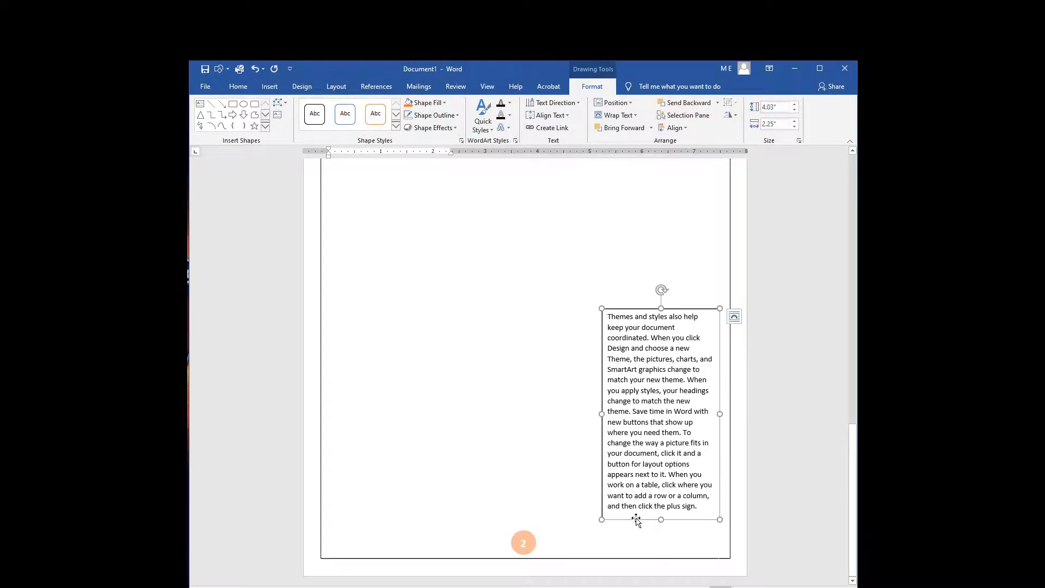
pyautogui.click(454, 117)
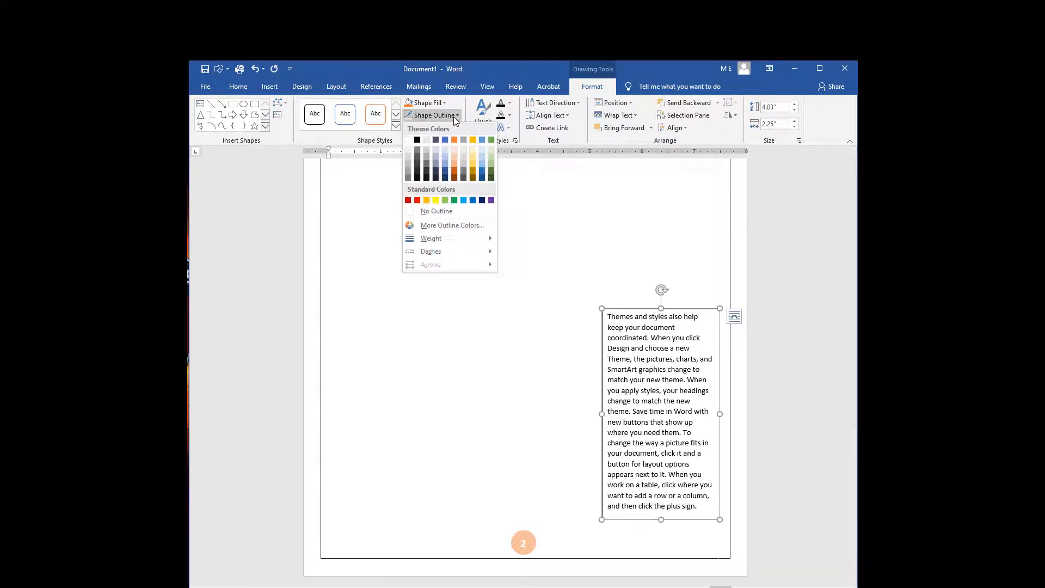
pyautogui.click(442, 212)
pyautogui.moveTo(601, 415); pyautogui.dragTo(593, 415)
pyautogui.click(559, 388)
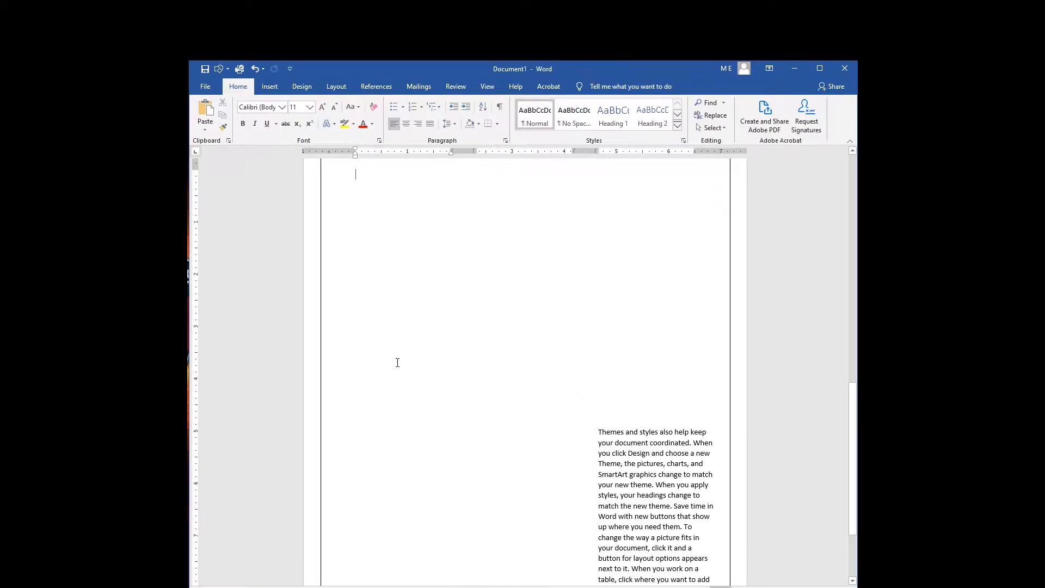
# - Remove the outline from the page 1 article text box, widen it to about 2.69 inches, and deselect it
pyautogui.scroll(1, 398, 362)
pyautogui.scroll(-2, 398, 362)
pyautogui.scroll(9, 398, 363)
pyautogui.scroll(-5, 397, 362)
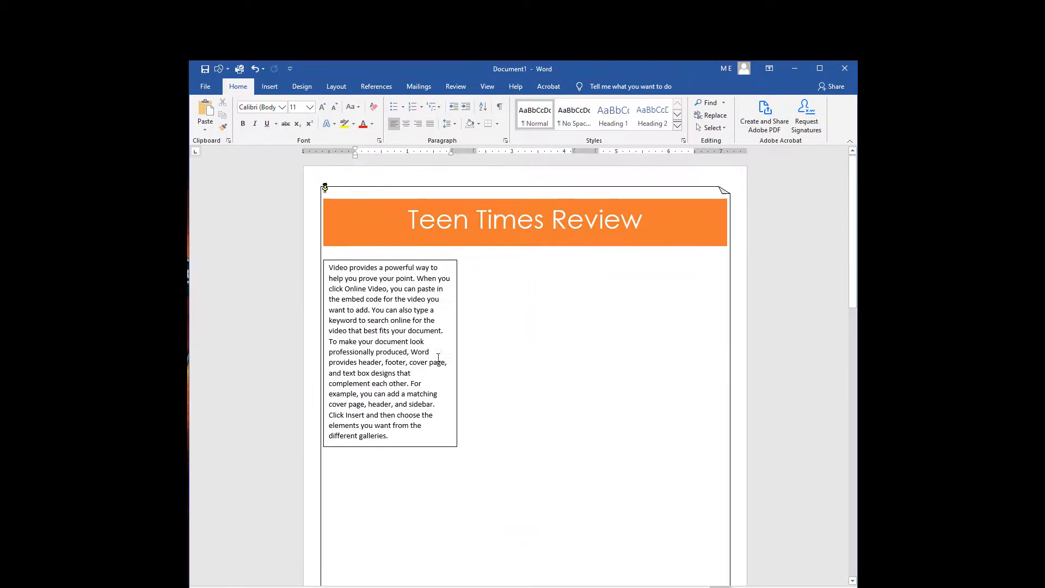
pyautogui.click(424, 264)
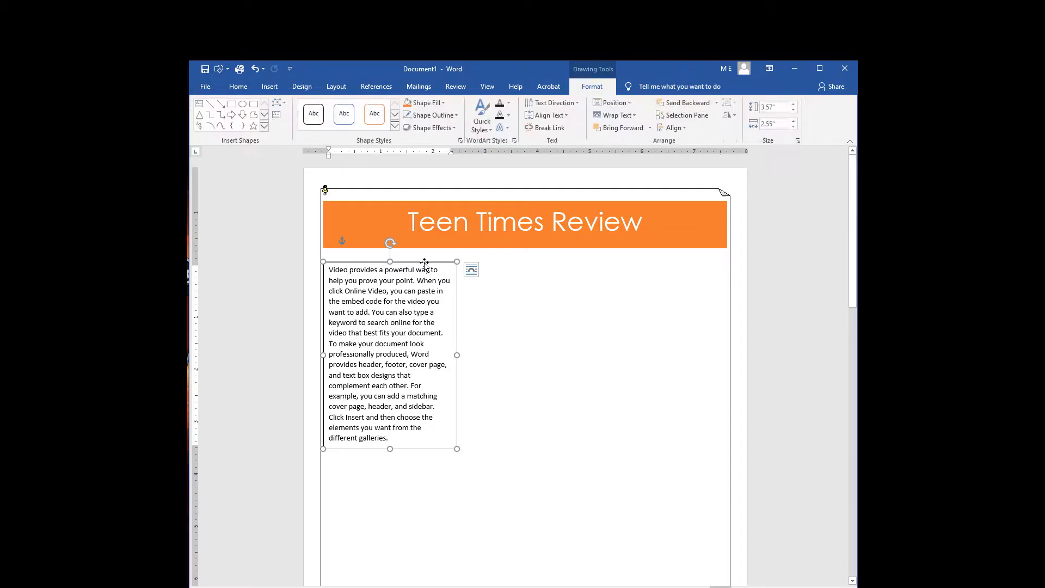
pyautogui.click(458, 116)
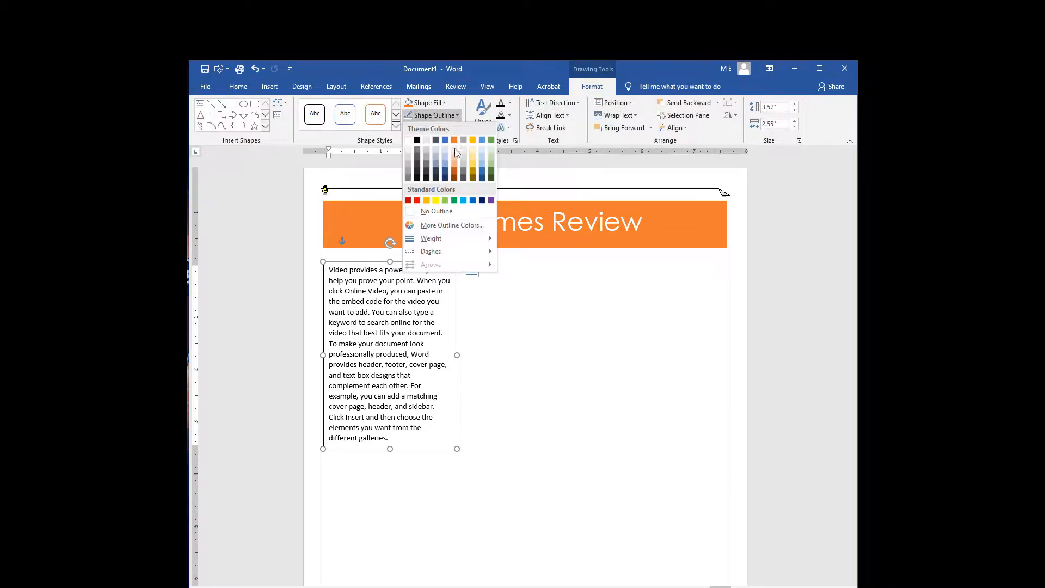
pyautogui.click(445, 212)
pyautogui.moveTo(459, 355); pyautogui.dragTo(464, 356)
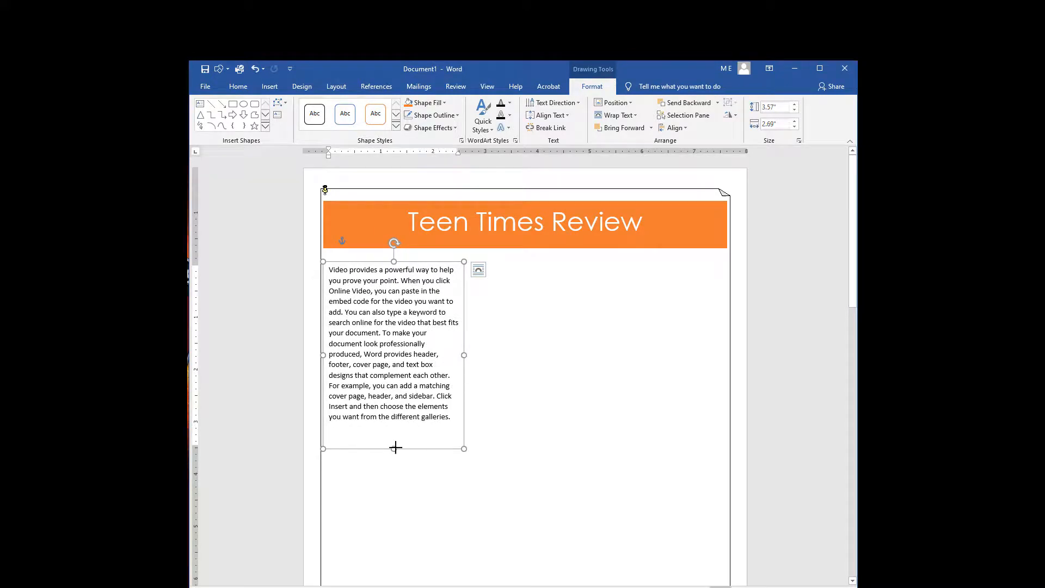
pyautogui.click(426, 464)
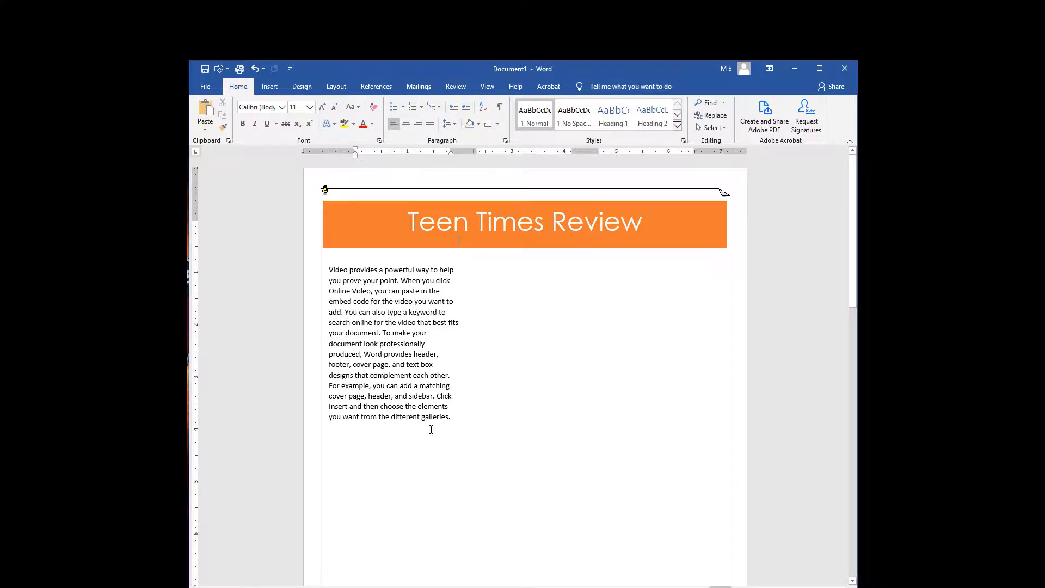
# - Open the online picture search and search Bing for "animals"
pyautogui.click(270, 88)
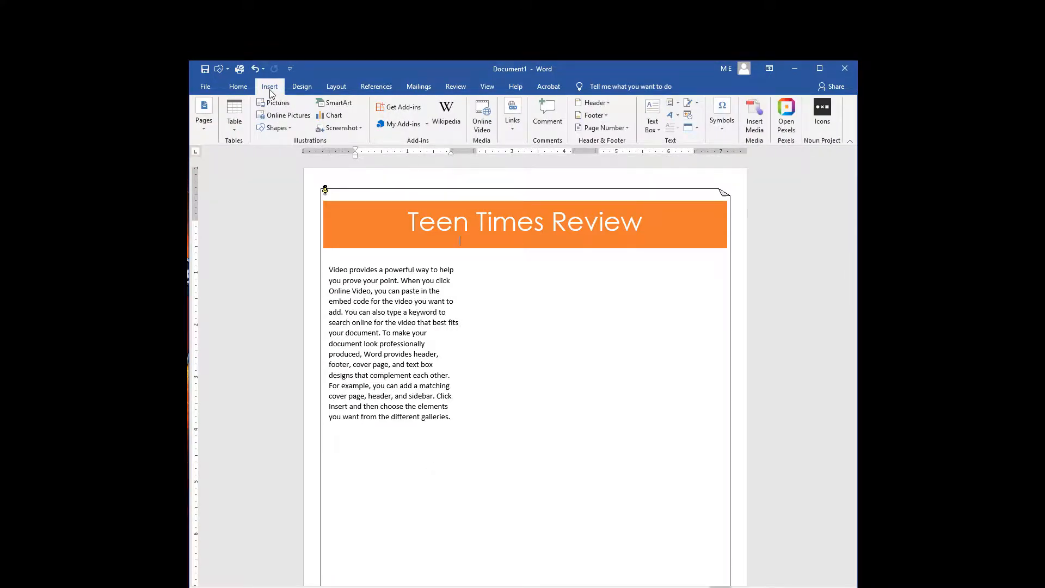
pyautogui.click(293, 117)
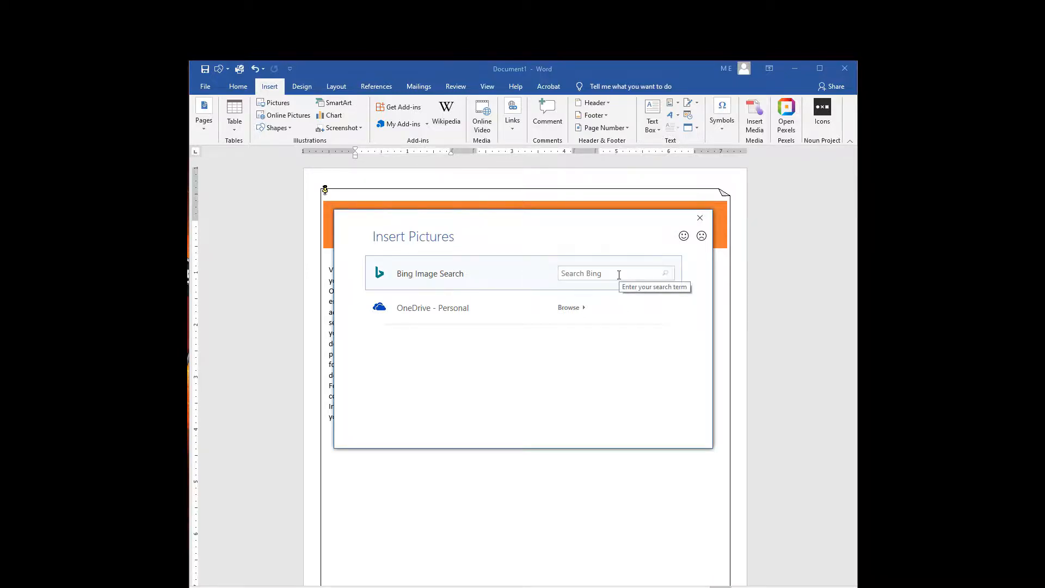
pyautogui.click(619, 275)
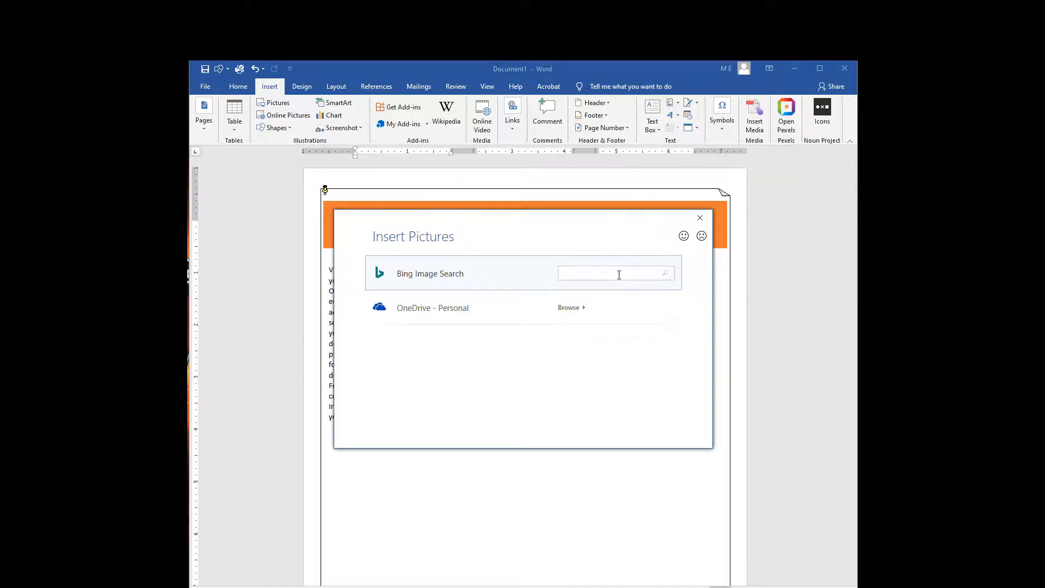
pyautogui.write('animals')
pyautogui.press('Return')
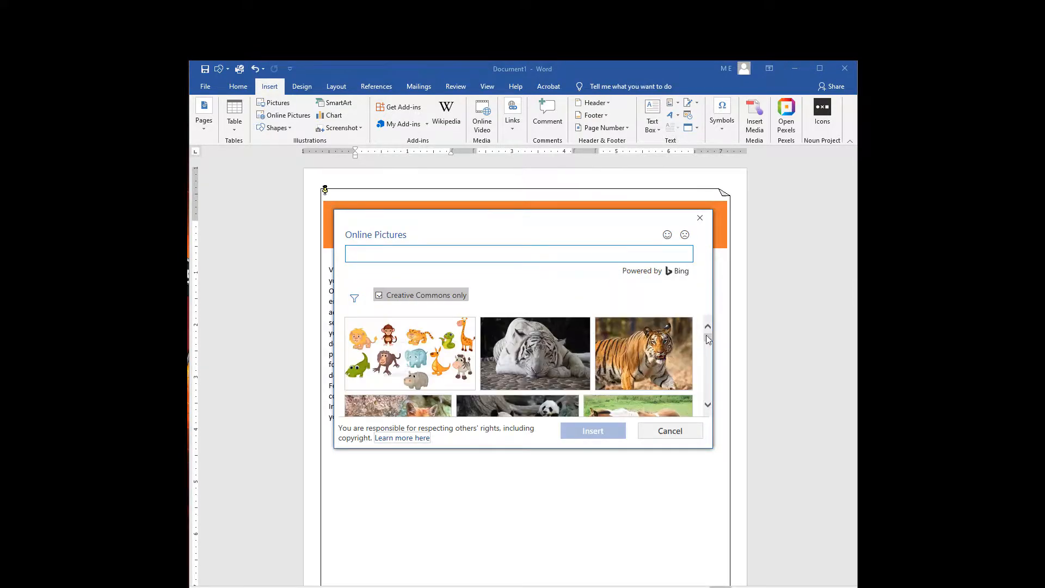
# - Insert four pictures from the search results: the orange tiger, the two pandas, the swan, and the elephant
pyautogui.moveTo(710, 334); pyautogui.dragTo(708, 333)
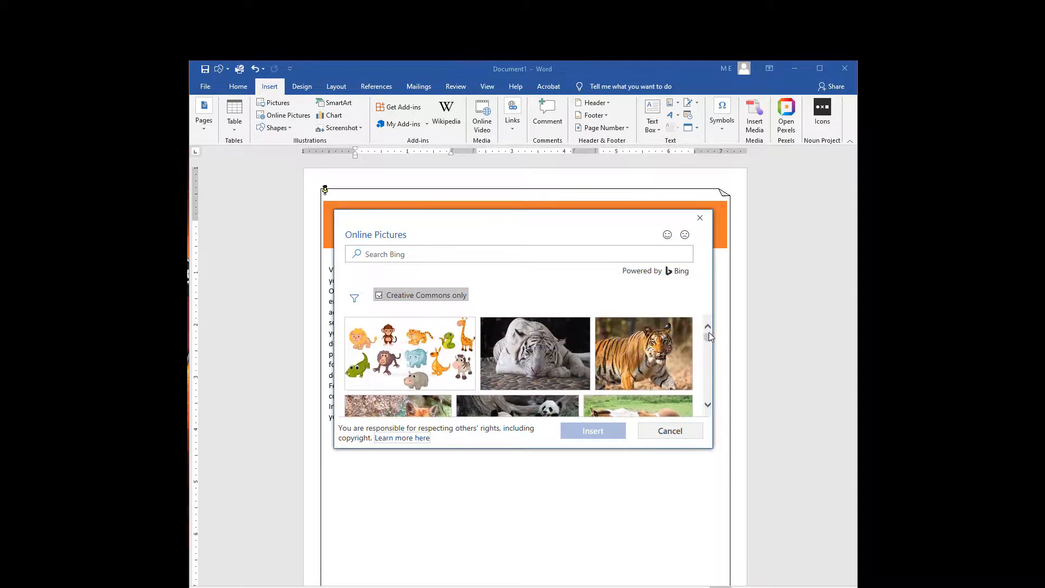
pyautogui.click(642, 349)
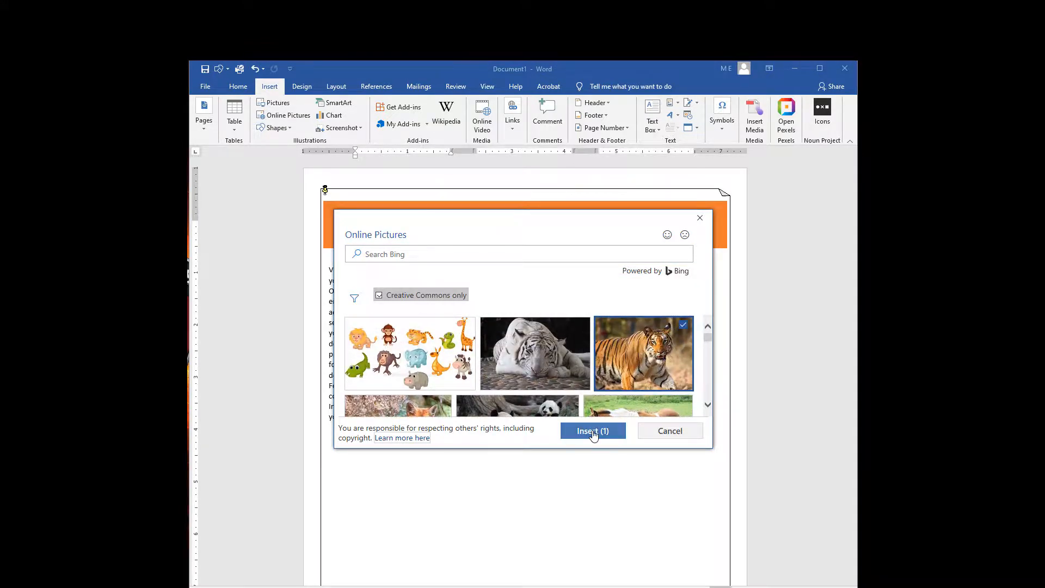
pyautogui.scroll(-2, 581, 394)
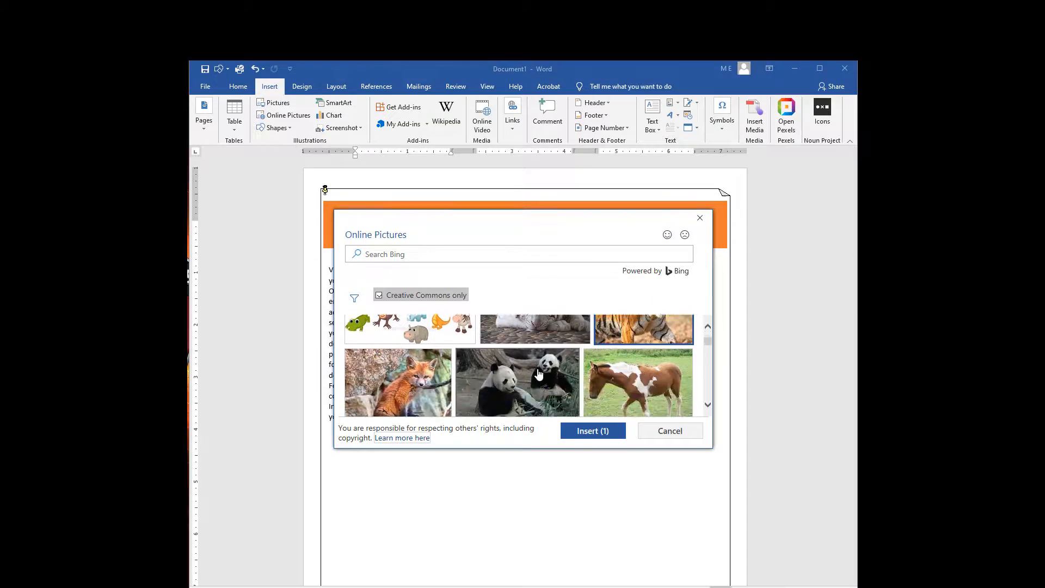
pyautogui.click(539, 374)
pyautogui.scroll(-5, 538, 370)
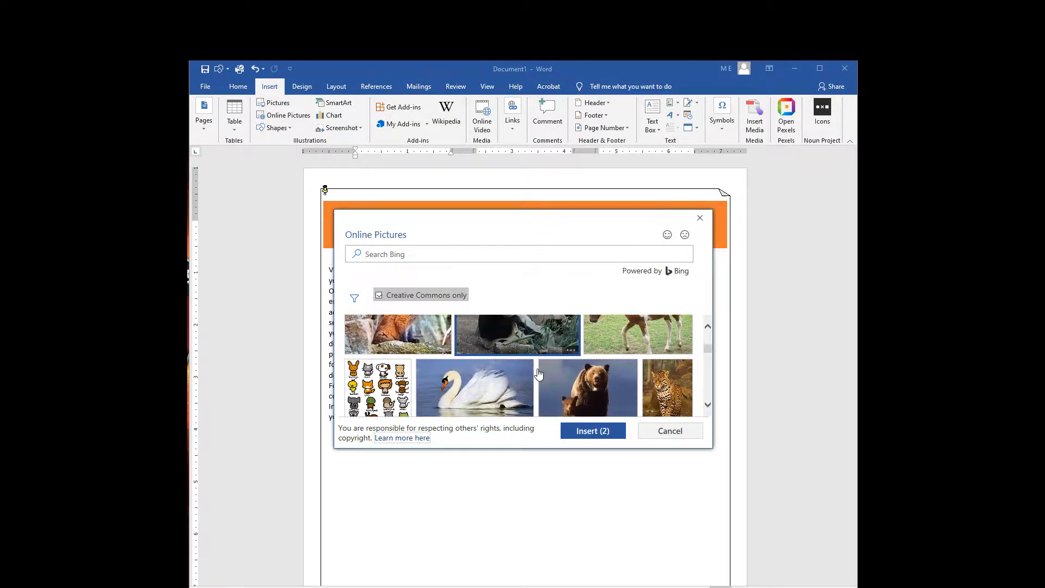
pyautogui.scroll(1, 538, 368)
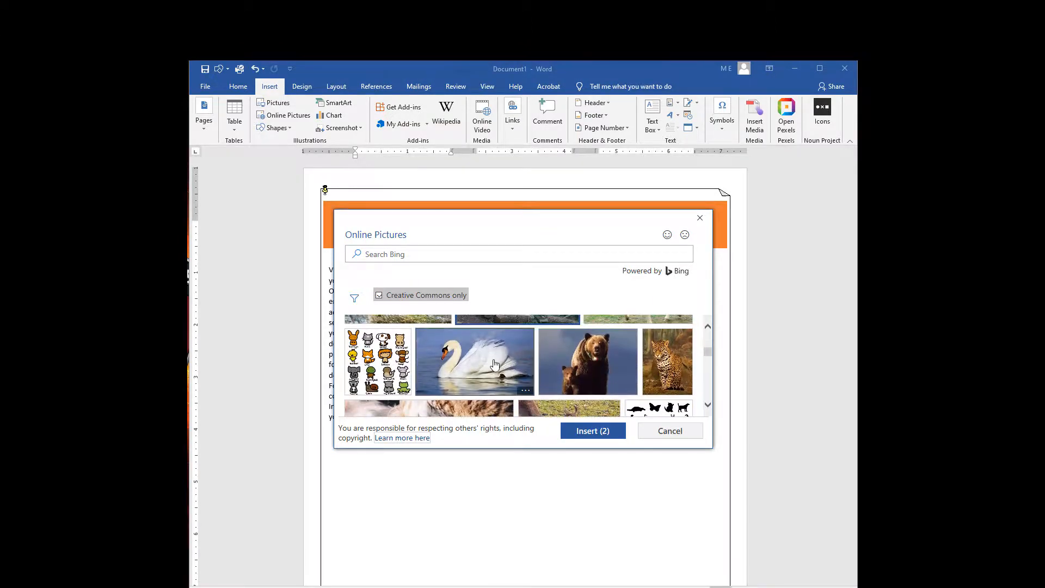
pyautogui.click(469, 360)
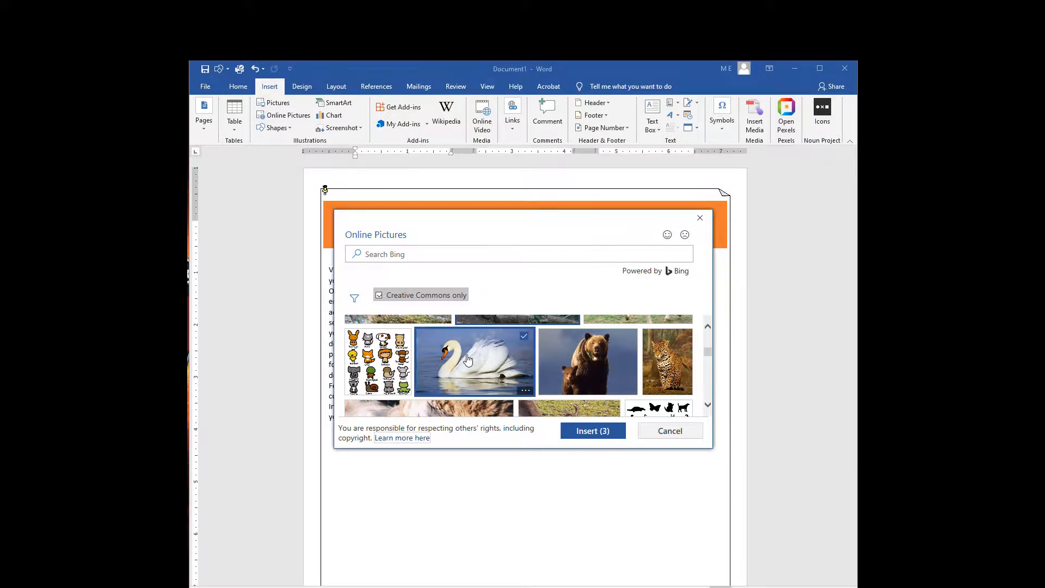
pyautogui.scroll(-10, 469, 360)
pyautogui.scroll(-2, 470, 360)
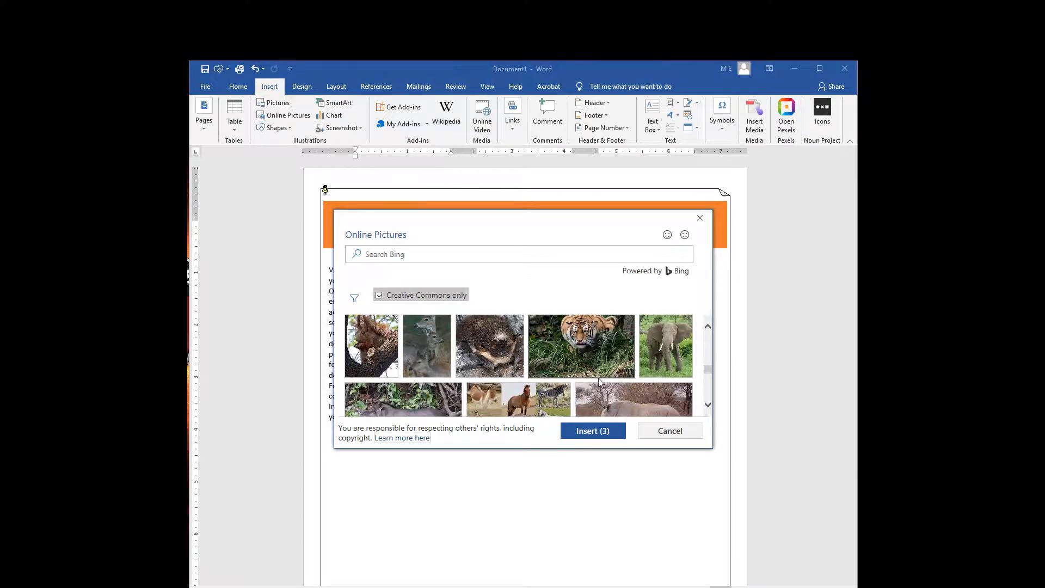
pyautogui.click(666, 349)
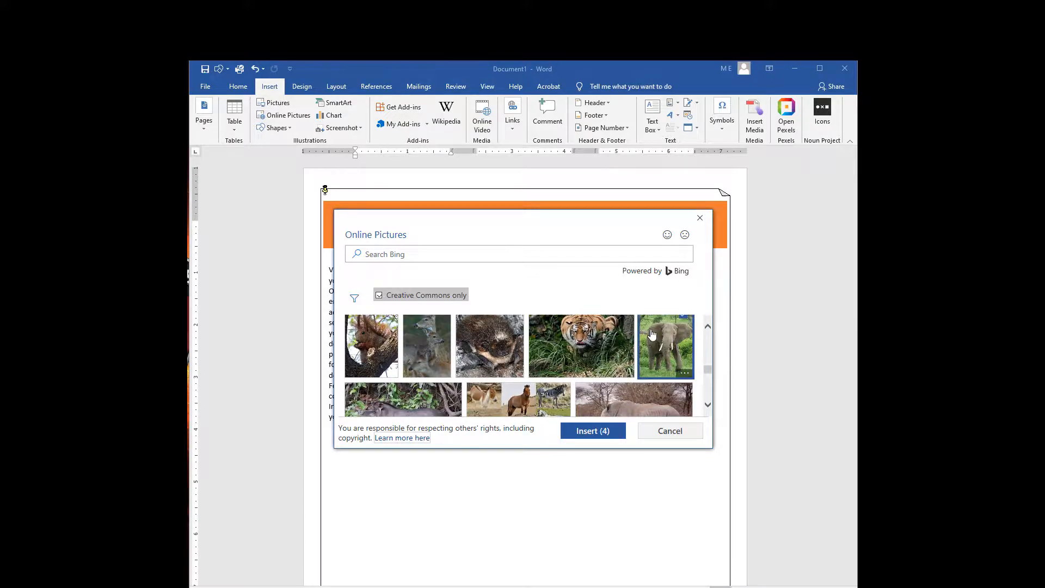
pyautogui.click(592, 435)
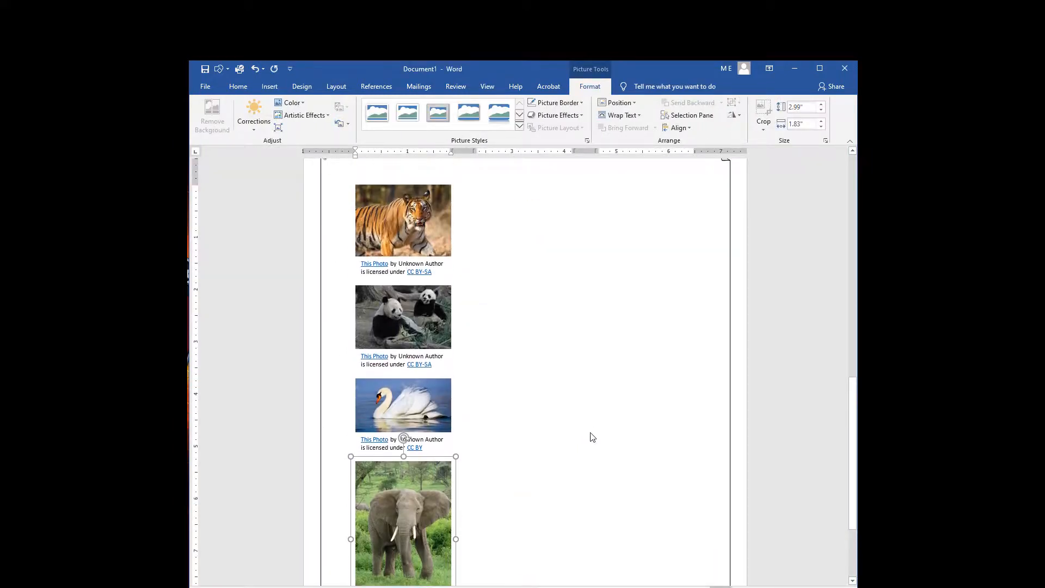
# - Move the tiger picture with its caption from page 2 to the top of page 1, under the banner
pyautogui.scroll(3, 592, 438)
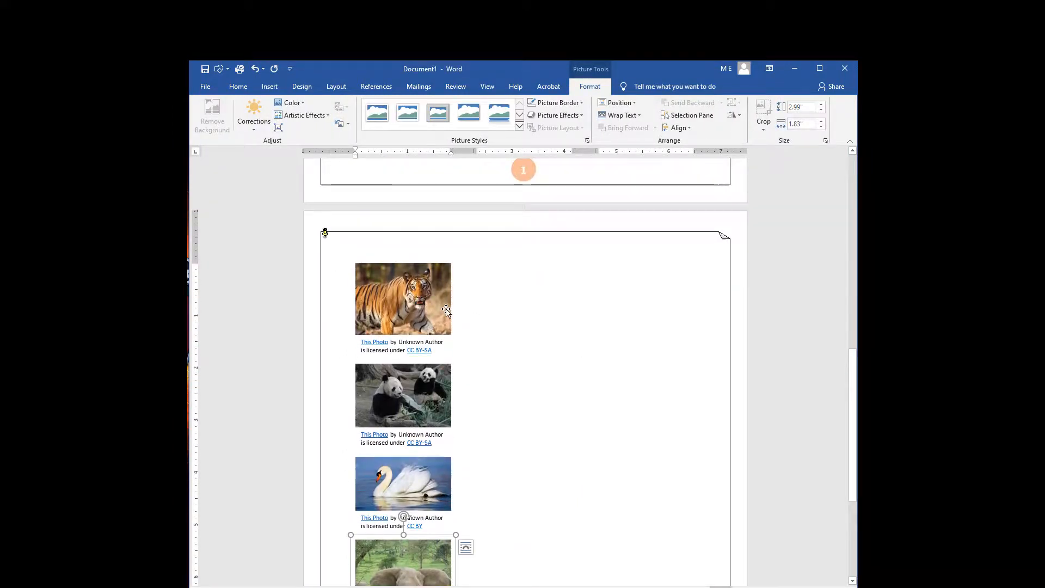
pyautogui.click(425, 296)
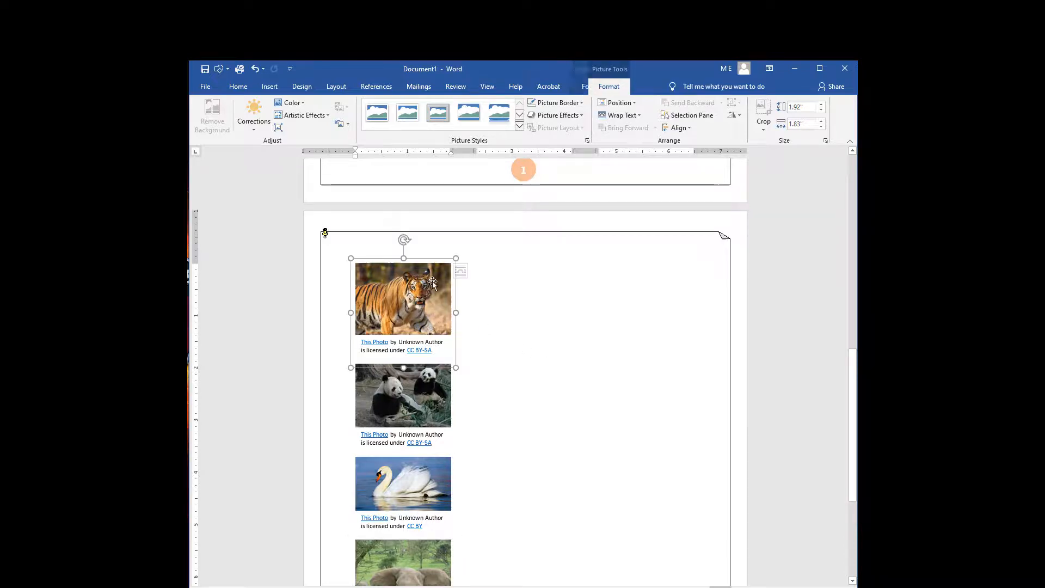
pyautogui.click(425, 296)
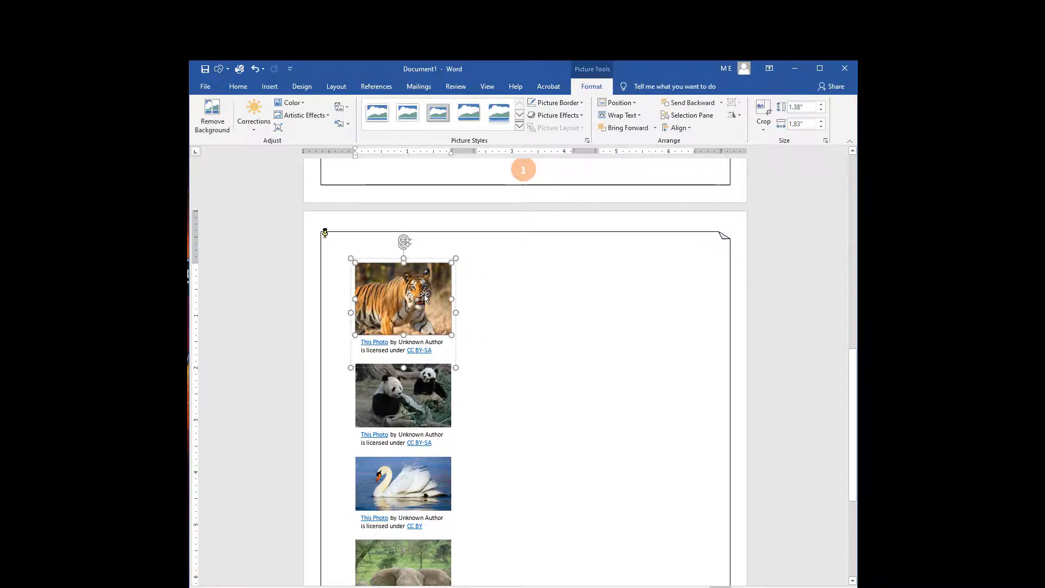
pyautogui.scroll(4, 506, 331)
pyautogui.moveTo(417, 401)
pyautogui.mouseDown()
pyautogui.moveTo(631, 406)
pyautogui.moveTo(398, 404)
pyautogui.moveTo(465, 401)
pyautogui.moveTo(419, 403)
pyautogui.mouseUp()
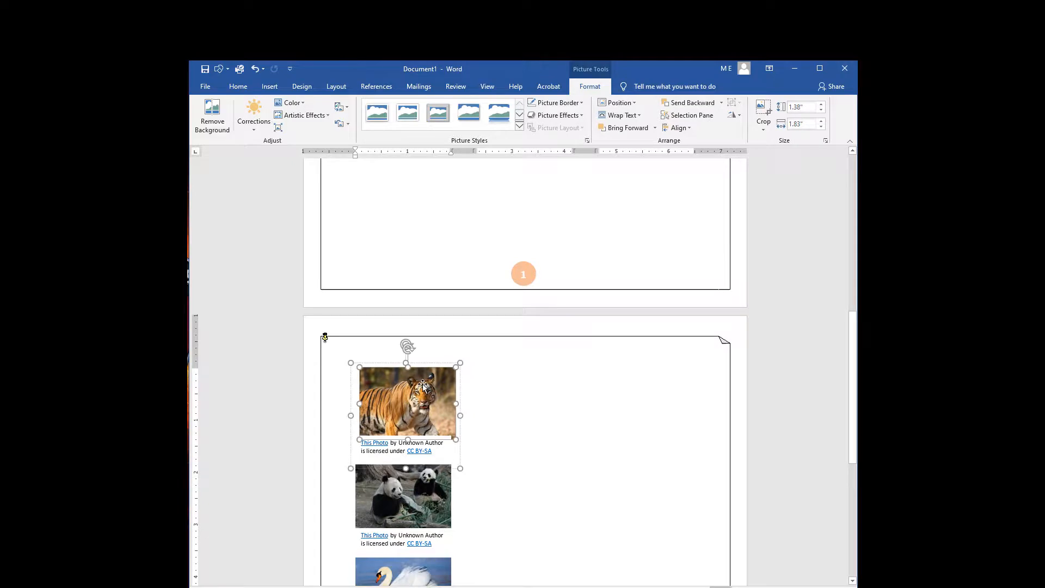
pyautogui.click(451, 363)
pyautogui.click(434, 353)
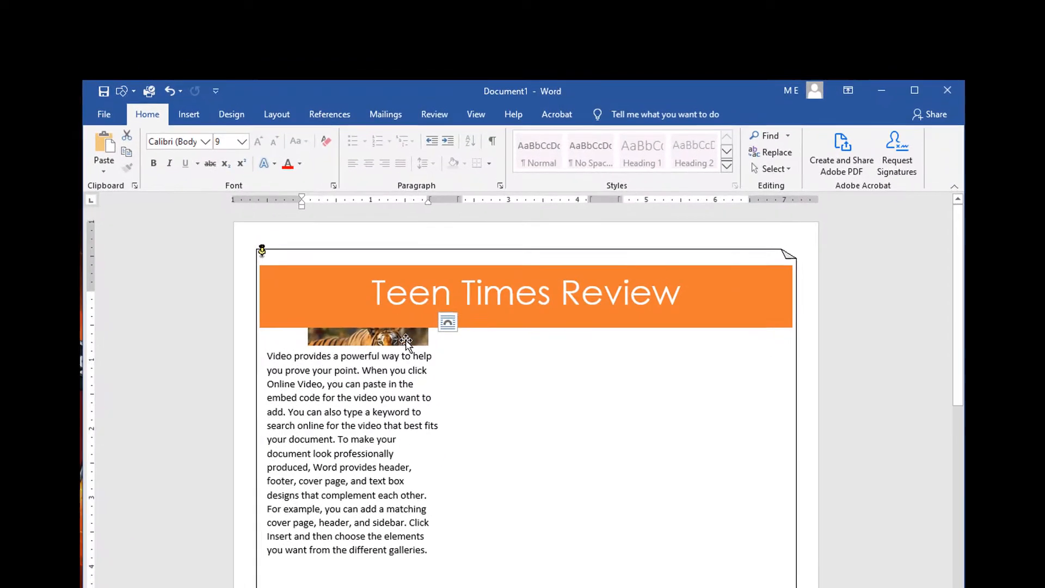
# - Set the text wrapping of the captioned tiger picture on page 1 to Square
pyautogui.click(422, 261)
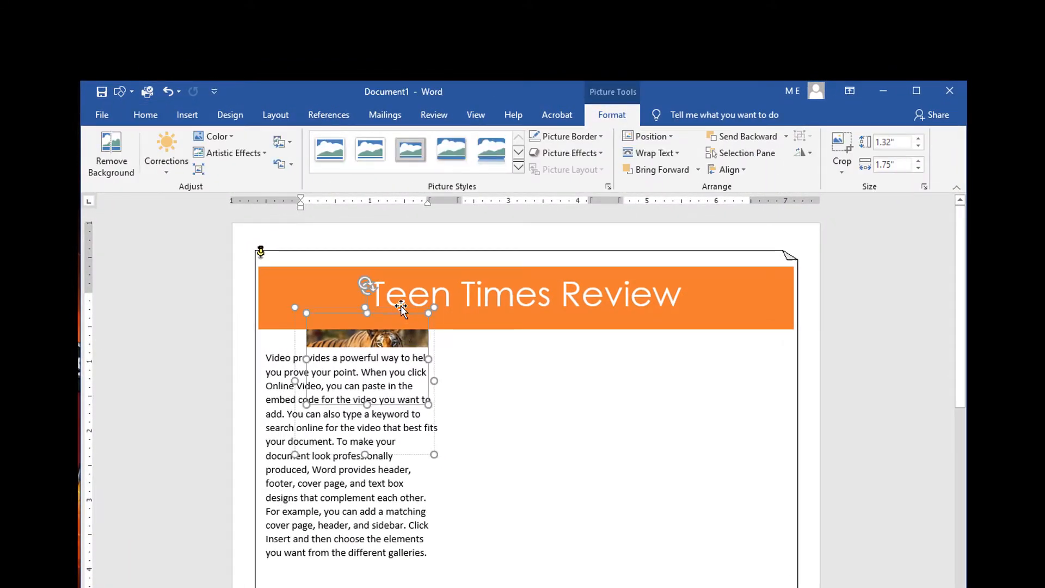
pyautogui.moveTo(402, 309); pyautogui.dragTo(555, 373)
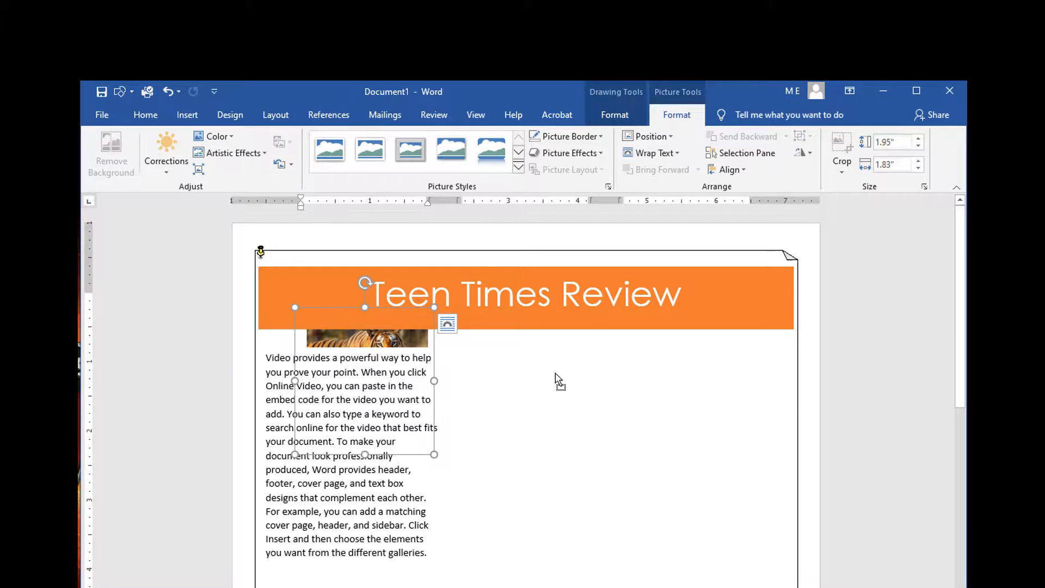
pyautogui.click(435, 348)
pyautogui.click(672, 156)
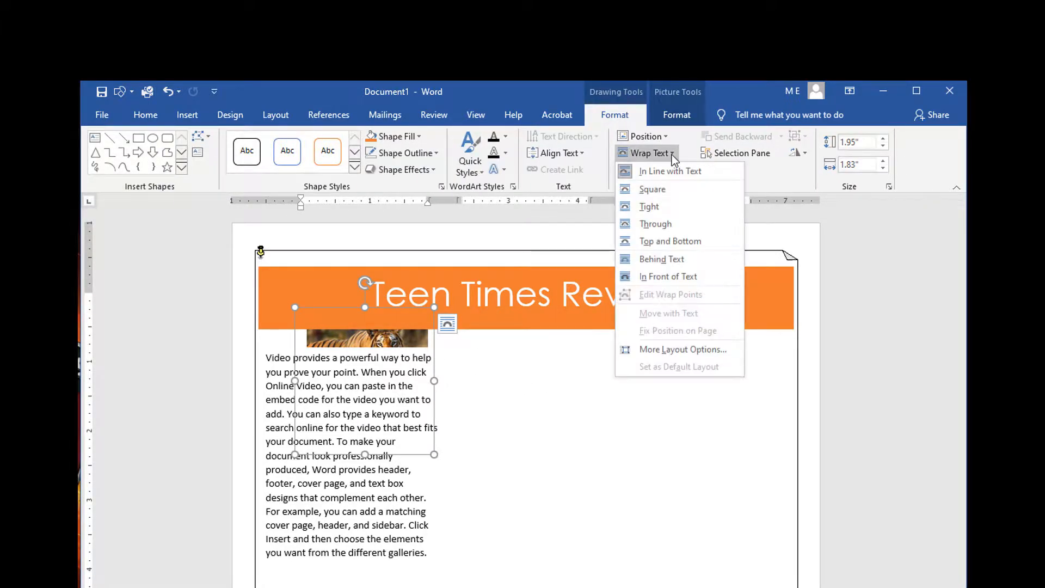
pyautogui.click(670, 190)
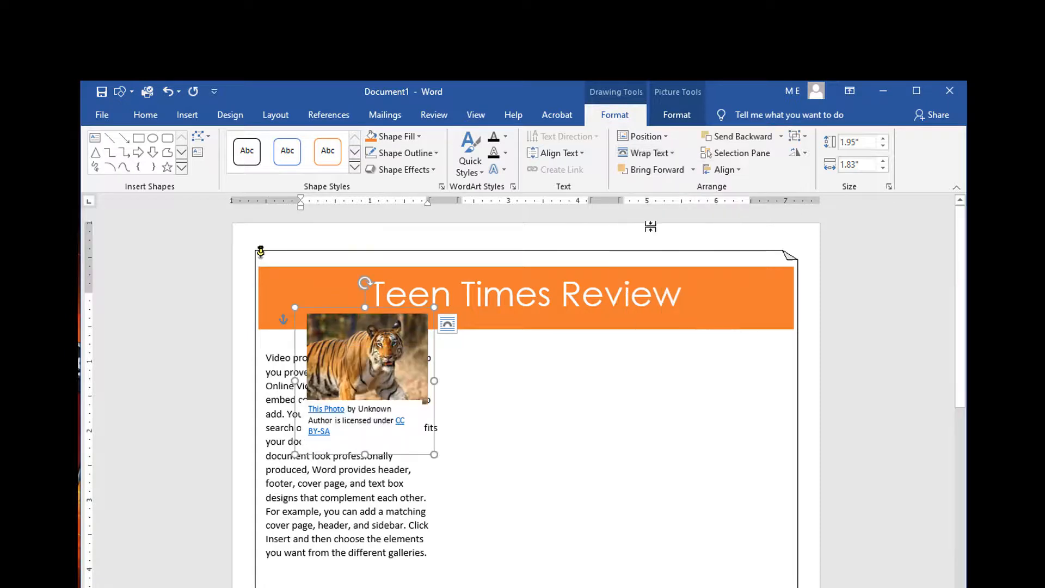
# - Place the tiger picture beside the article text and enlarge its frame to about 2.8 inches high by 2.44 inches wide
pyautogui.moveTo(366, 330); pyautogui.dragTo(498, 348)
pyautogui.moveTo(587, 494); pyautogui.dragTo(628, 553)
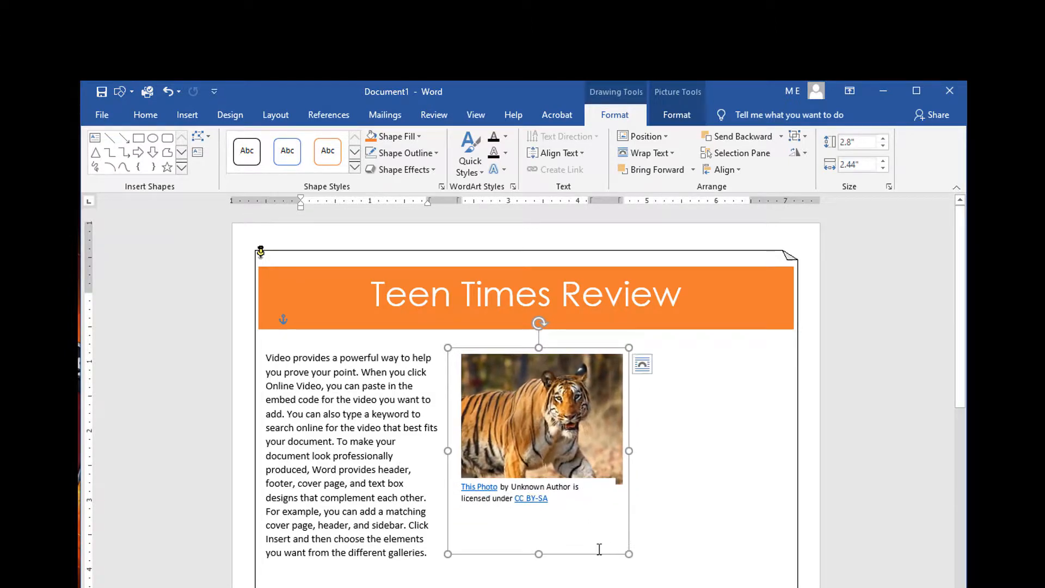
# - Replace the photo attribution under the tiger with the caption "Cool tiger picture."
pyautogui.click(554, 509)
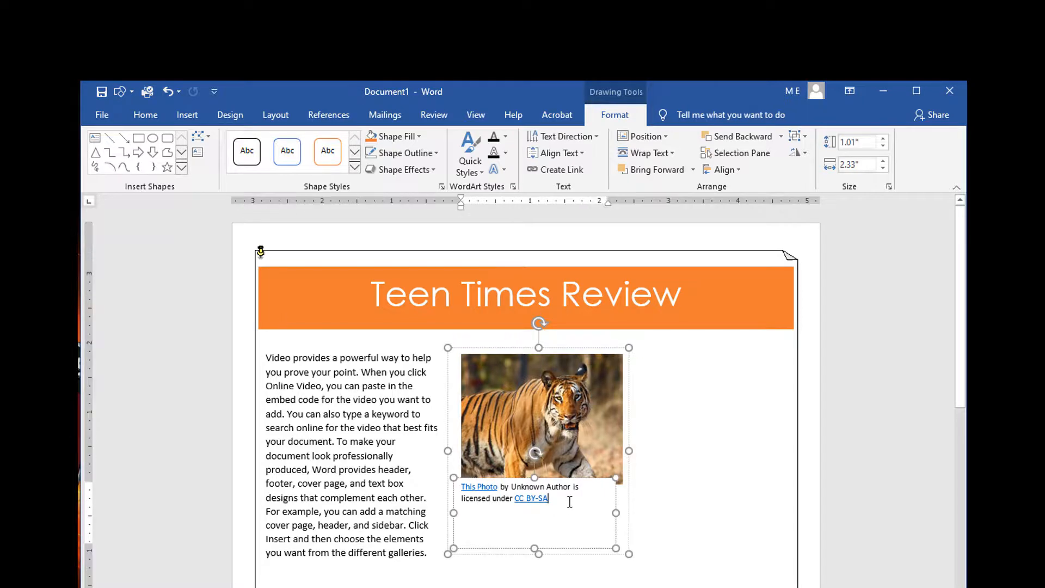
pyautogui.press('BackSpace')
pyautogui.press('BackSpace')
pyautogui.press('BackSpace')
pyautogui.press('BackSpace')
pyautogui.press('BackSpace')
pyautogui.press('BackSpace')
pyautogui.press('BackSpace')
pyautogui.press('BackSpace')
pyautogui.press('BackSpace')
pyautogui.press('BackSpace')
pyautogui.press('BackSpace')
pyautogui.press('BackSpace')
pyautogui.press('BackSpace')
pyautogui.press('BackSpace')
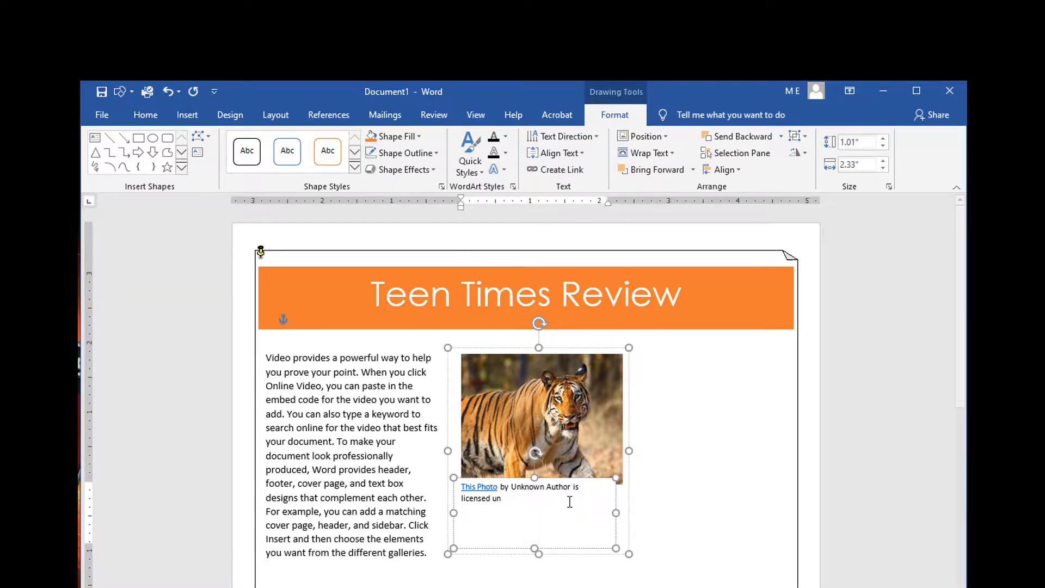
pyautogui.press('BackSpace')
pyautogui.press('BackSpace')
pyautogui.press('BackSpace')
pyautogui.press('BackSpace')
pyautogui.press('BackSpace')
pyautogui.press('BackSpace')
pyautogui.press('BackSpace')
pyautogui.press('BackSpace')
pyautogui.press('BackSpace')
pyautogui.press('BackSpace')
pyautogui.press('BackSpace')
pyautogui.press('BackSpace')
pyautogui.press('BackSpace')
pyautogui.press('BackSpace')
pyautogui.press('BackSpace')
pyautogui.press('BackSpace')
pyautogui.press('BackSpace')
pyautogui.press('BackSpace')
pyautogui.press('BackSpace')
pyautogui.press('BackSpace')
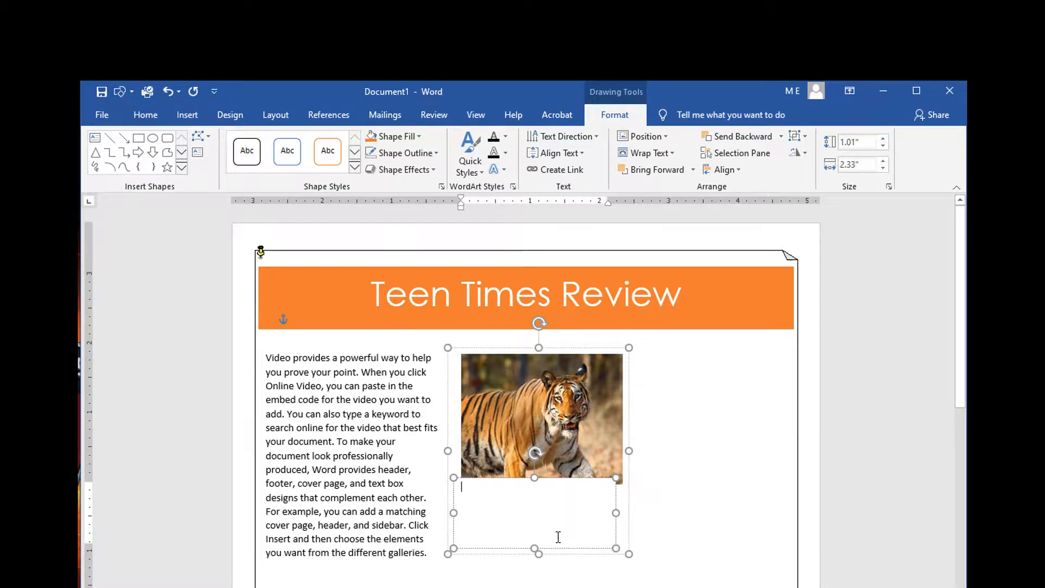
pyautogui.write('Cool tige')
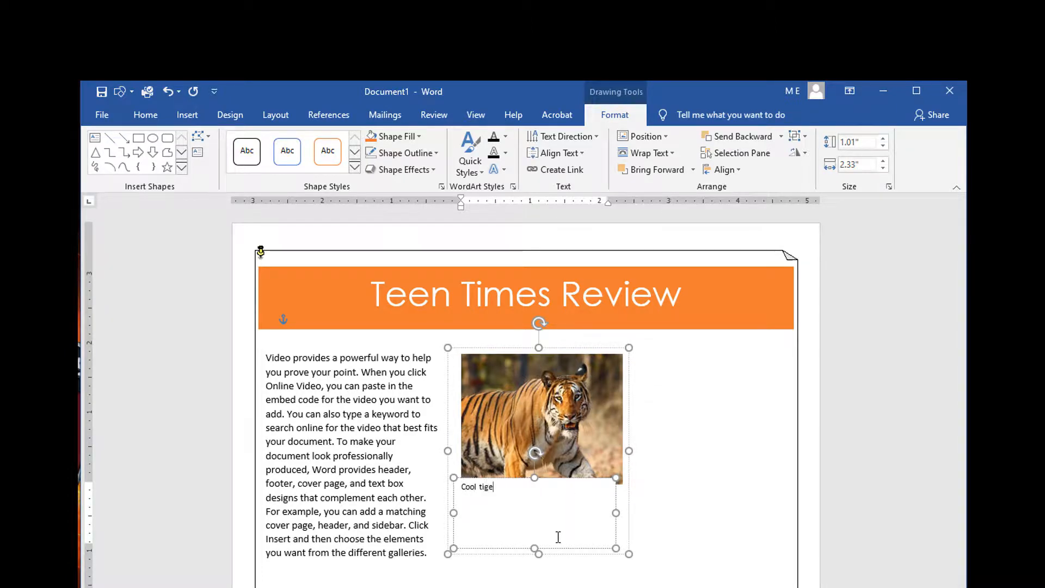
pyautogui.write('r picture.')
# - Set the text wrapping of the captioned panda picture on page 2 to Square
pyautogui.scroll(-10, 558, 537)
pyautogui.scroll(-3, 505, 539)
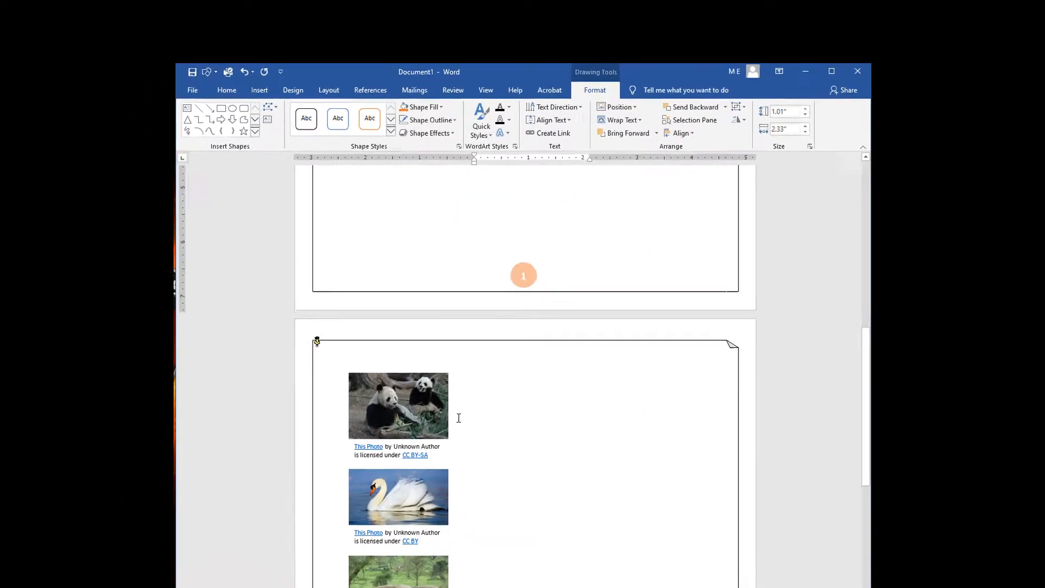
pyautogui.click(440, 533)
pyautogui.click(452, 388)
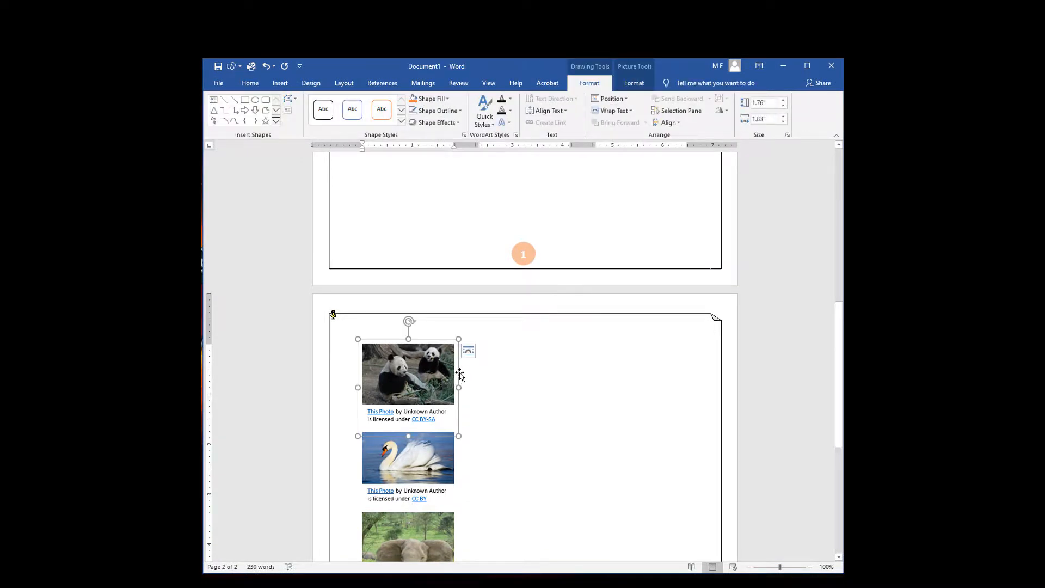
pyautogui.click(628, 112)
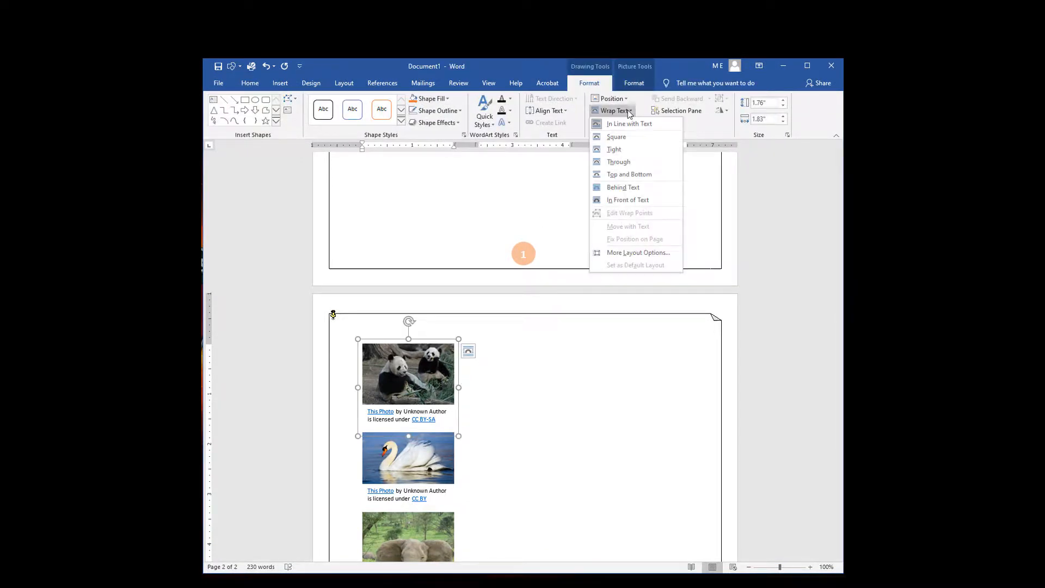
pyautogui.click(618, 137)
# - Move the panda picture from page 2 to page 1, directly below the article text
pyautogui.scroll(4, 557, 480)
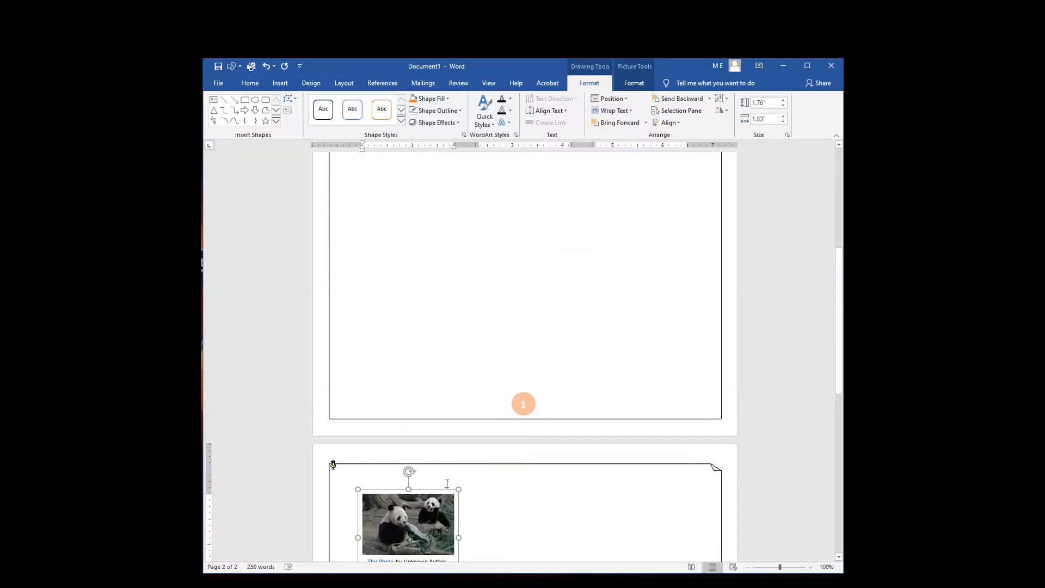
pyautogui.moveTo(444, 490); pyautogui.dragTo(623, 329)
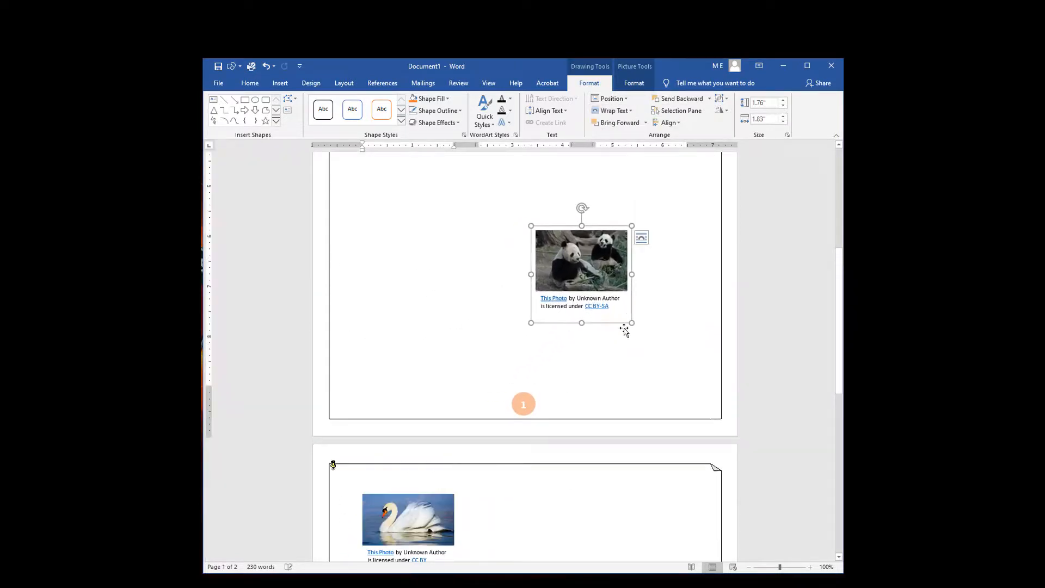
pyautogui.scroll(4, 597, 406)
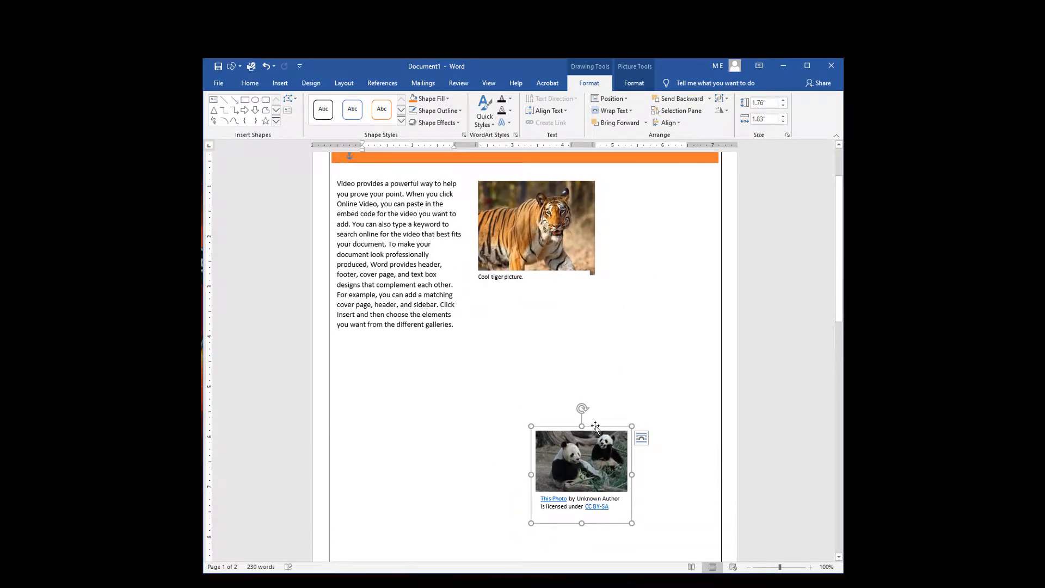
pyautogui.moveTo(596, 425); pyautogui.dragTo(404, 339)
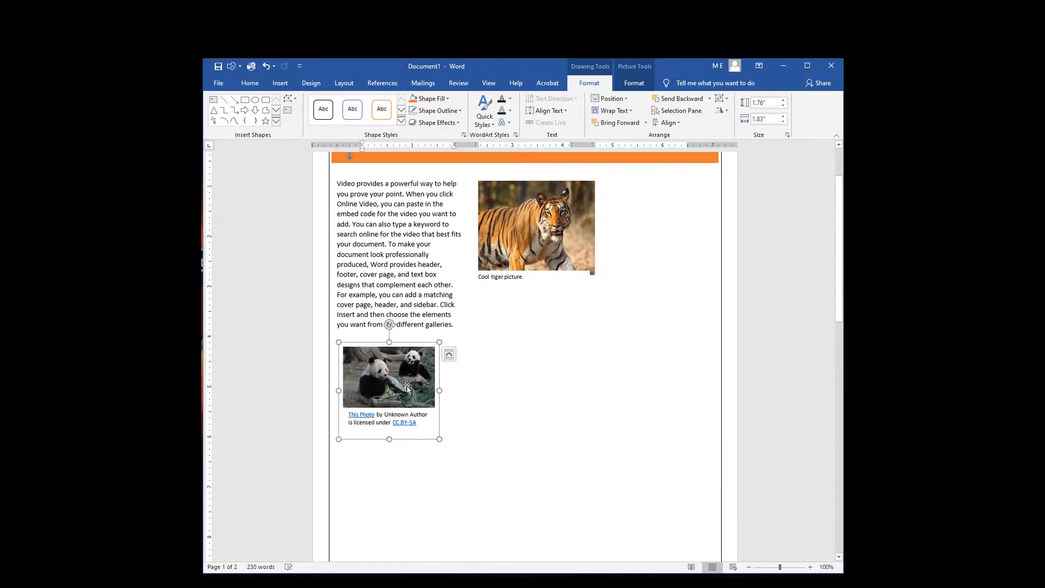
# - Replace the photo attribution under the pandas with the caption "Cool pandas."
pyautogui.click(423, 422)
pyautogui.tripleClick(375, 416)
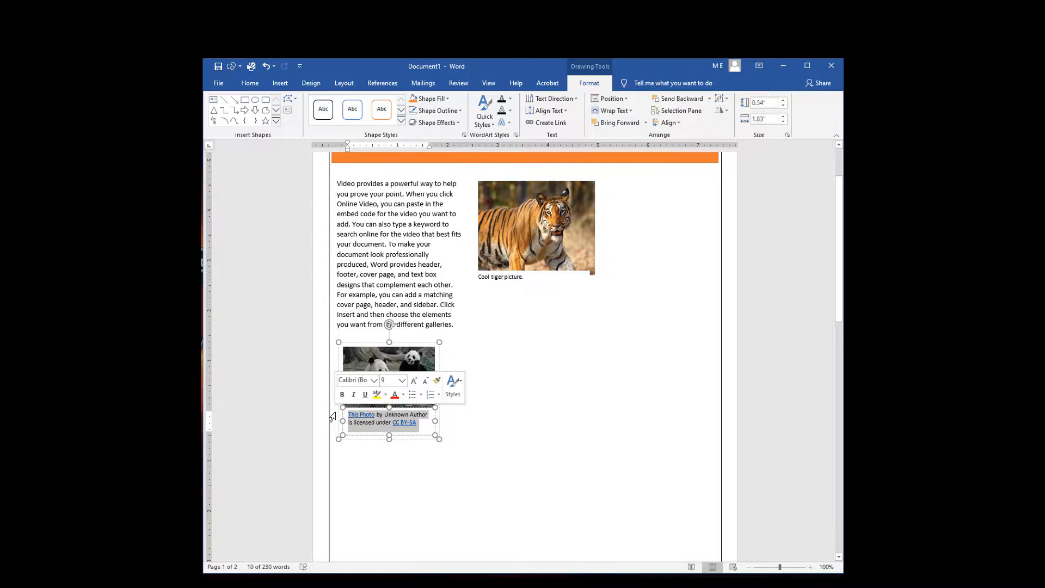
pyautogui.write('Cu')
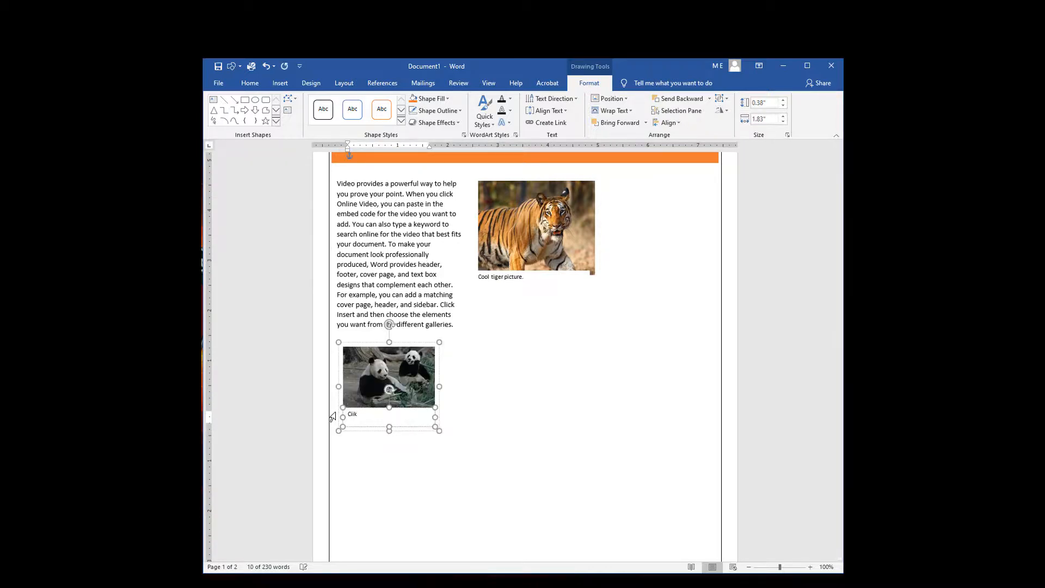
pyautogui.write('k')
pyautogui.press('BackSpace')
pyautogui.write('.')
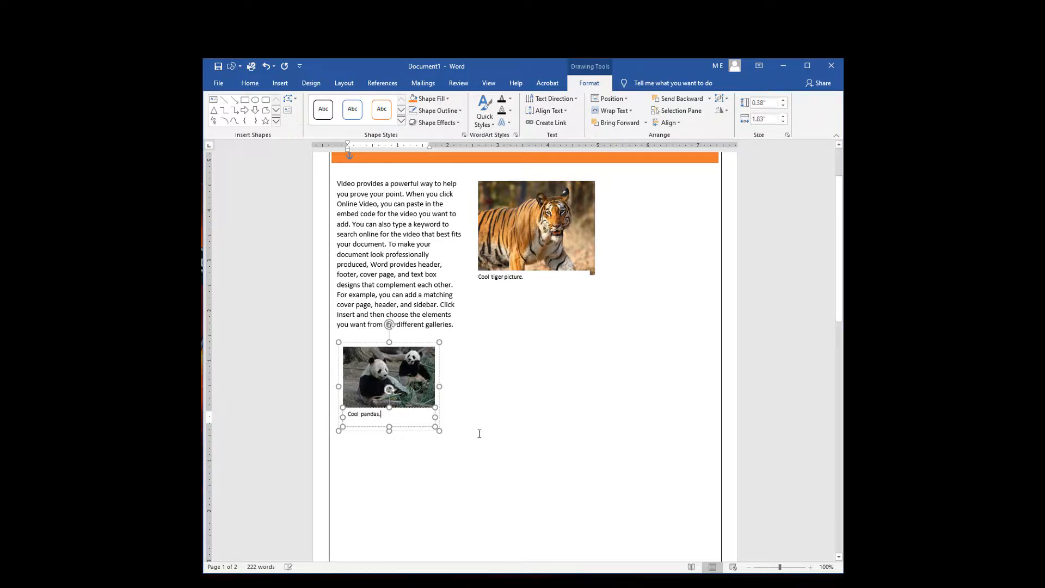
# - Enlarge the panda picture to about the width of the article column above it and deselect it
pyautogui.click(451, 441)
pyautogui.click(440, 432)
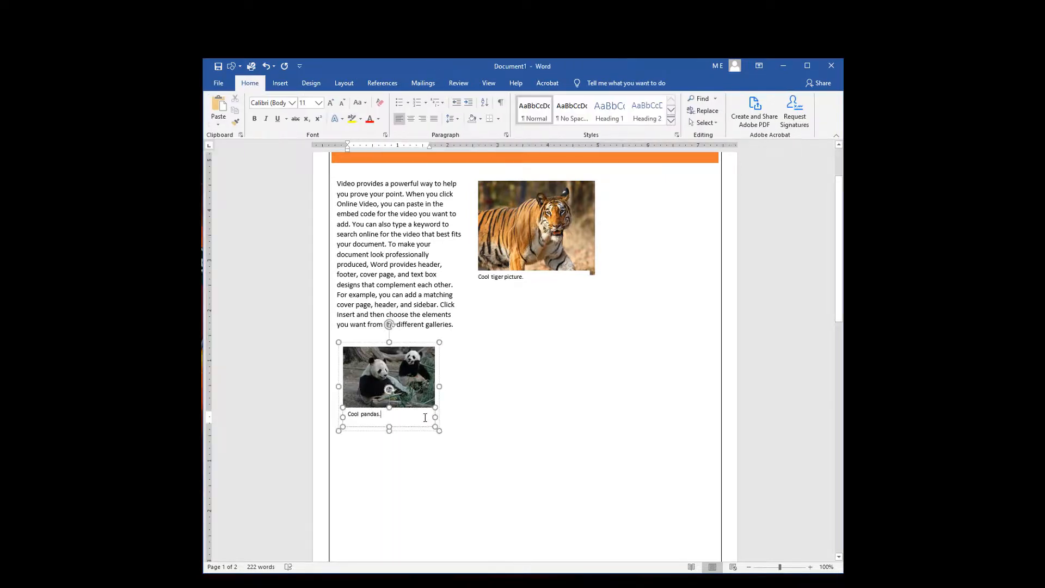
pyautogui.moveTo(440, 432); pyautogui.dragTo(464, 470)
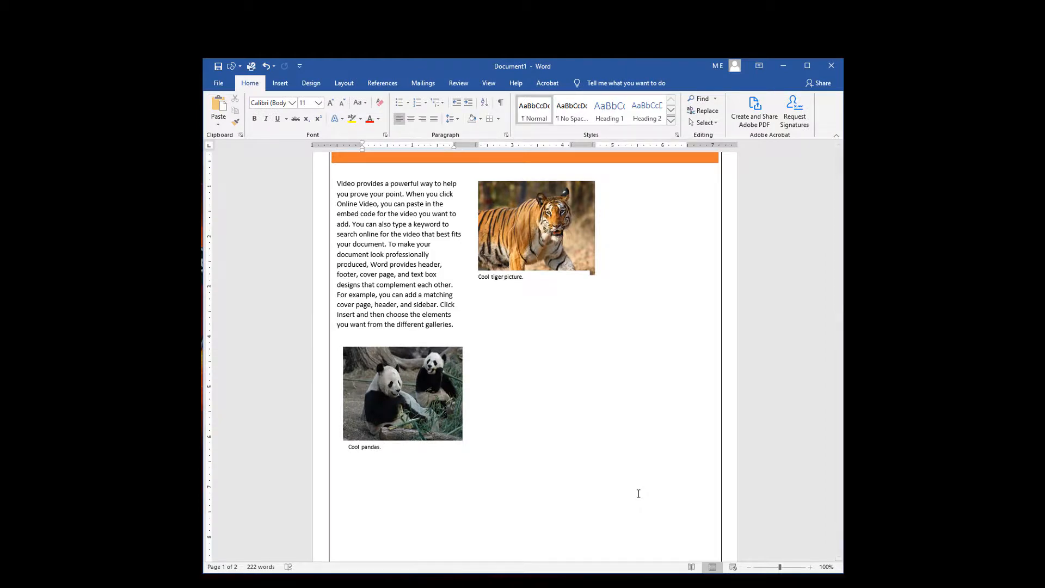
# - Add the heading "The great wildlife." on its own line above the page 1 article text
pyautogui.click(378, 194)
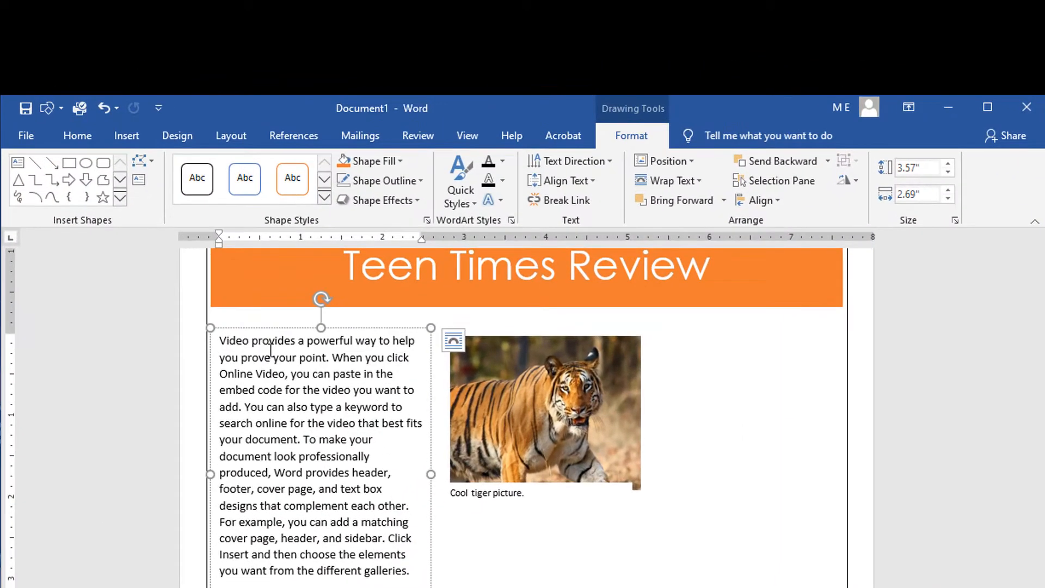
pyautogui.write('T')
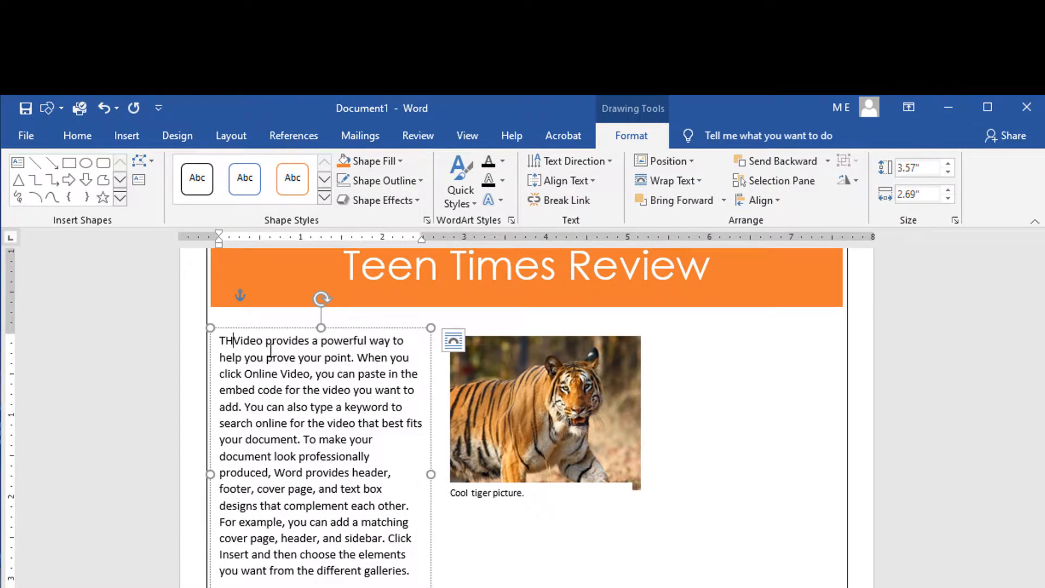
pyautogui.write('he great w')
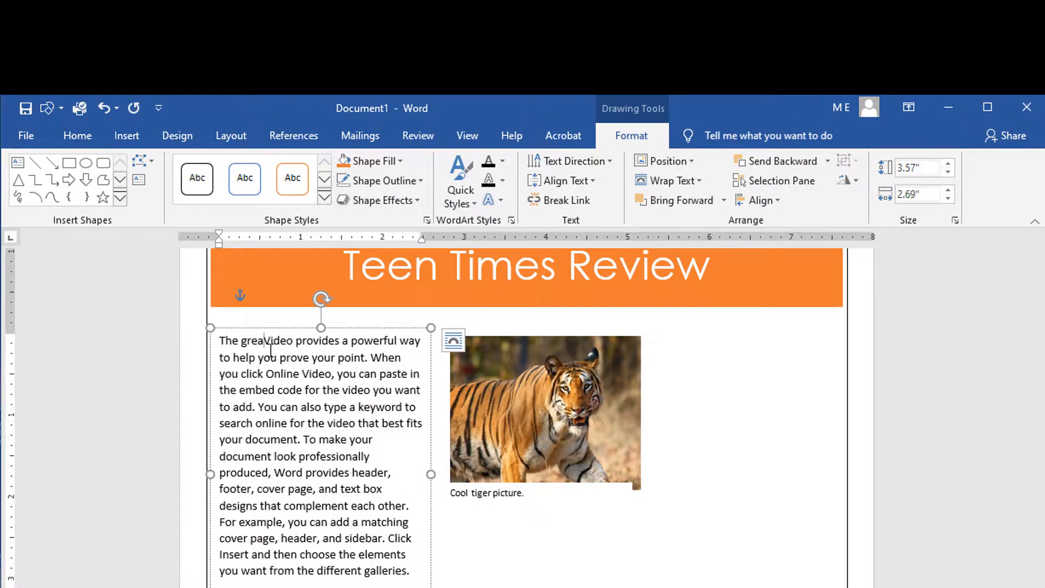
pyautogui.write('ildlife')
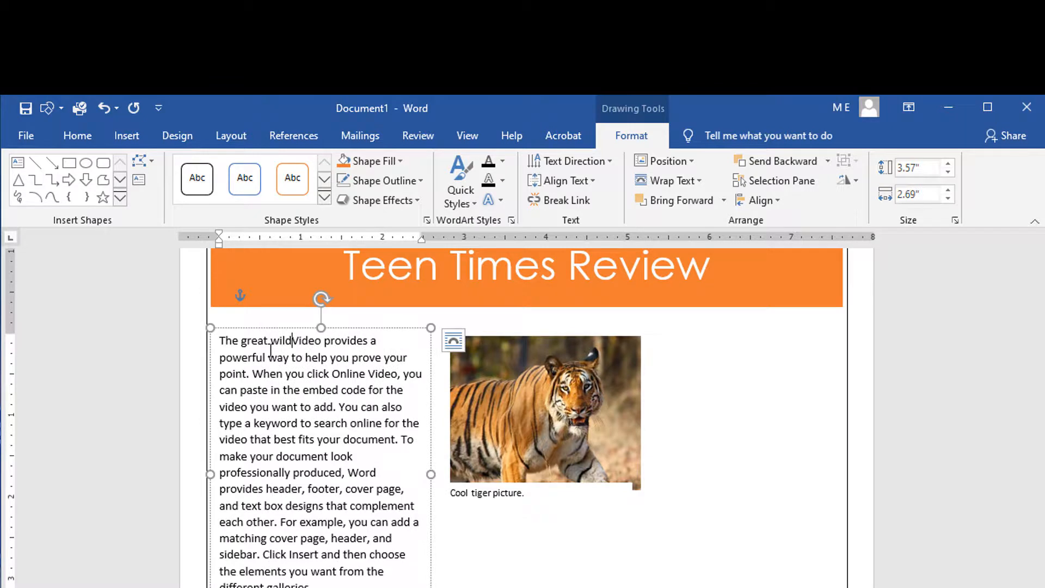
pyautogui.write('.')
pyautogui.press('Return')
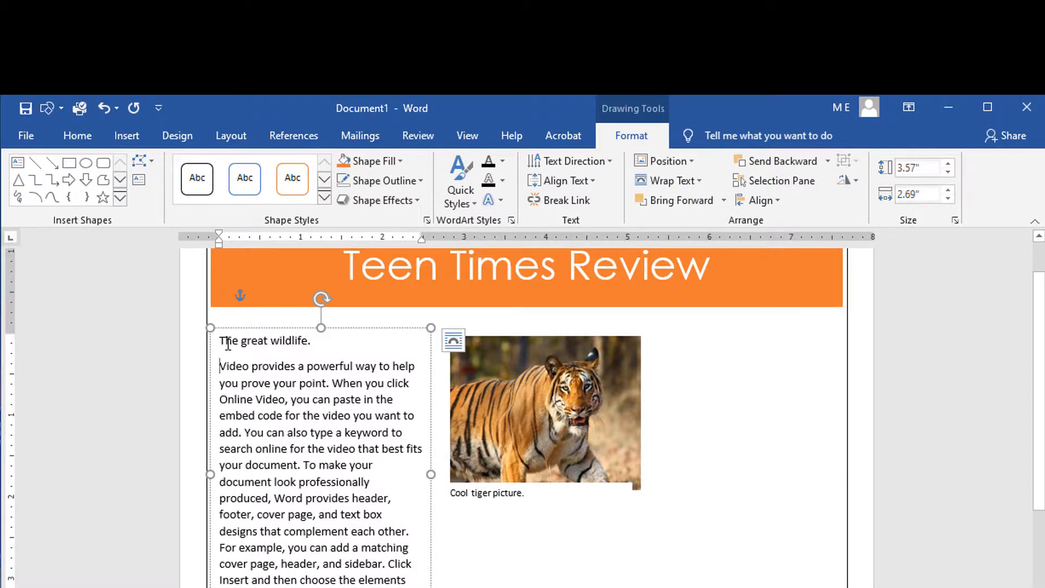
# - Format the heading "The great wildlife." in bold at 20 points
pyautogui.moveTo(241, 342); pyautogui.dragTo(329, 343)
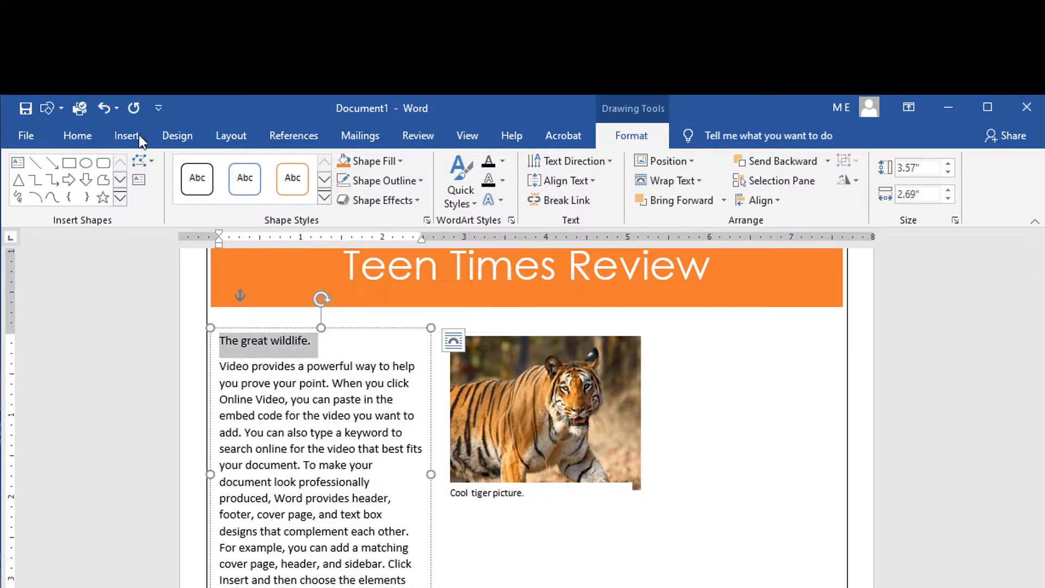
pyautogui.click(82, 137)
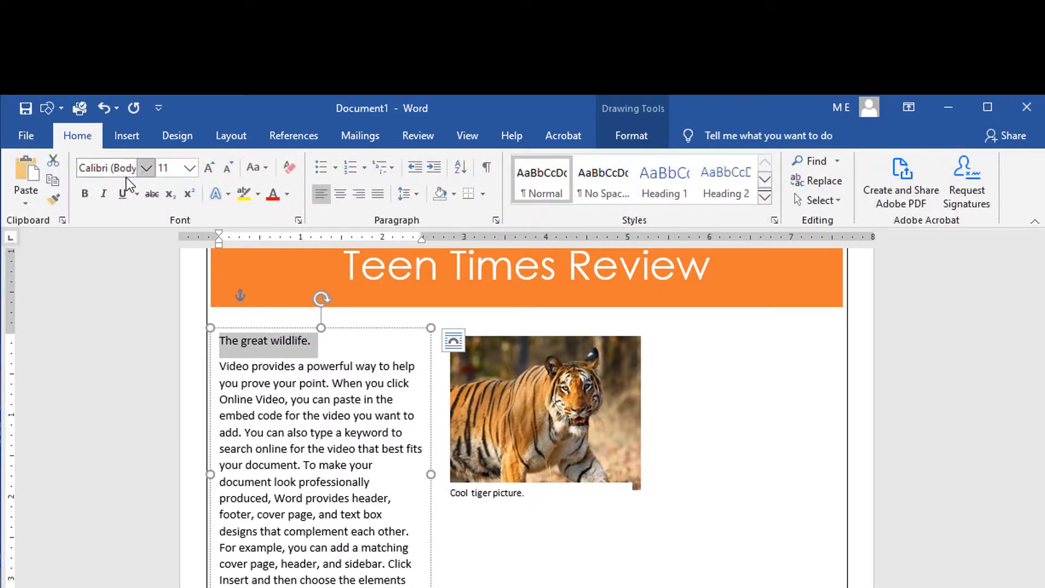
pyautogui.click(210, 171)
pyautogui.click(210, 171)
pyautogui.click(211, 171)
pyautogui.click(210, 171)
pyautogui.click(210, 171)
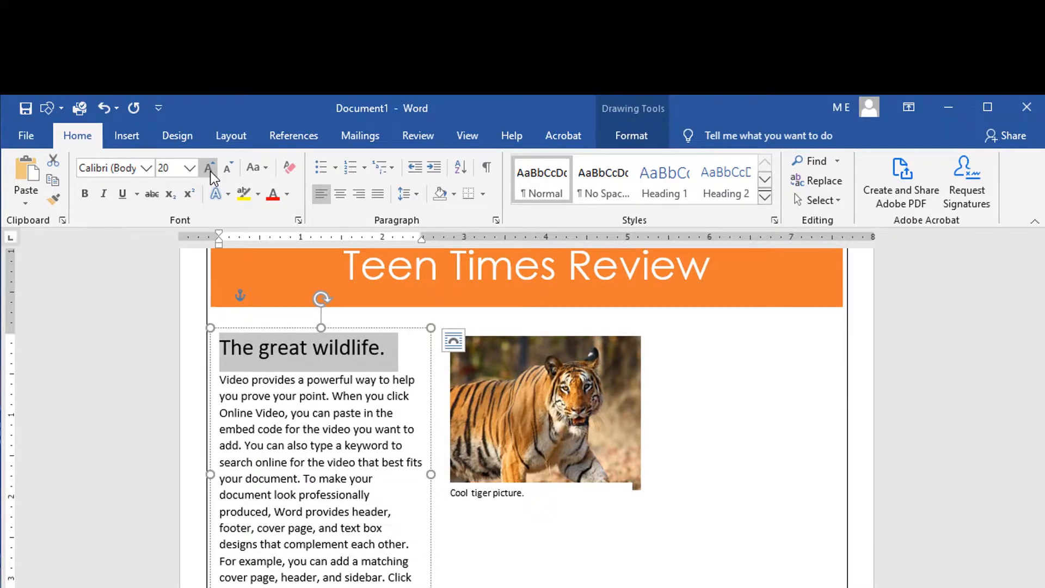
pyautogui.click(86, 195)
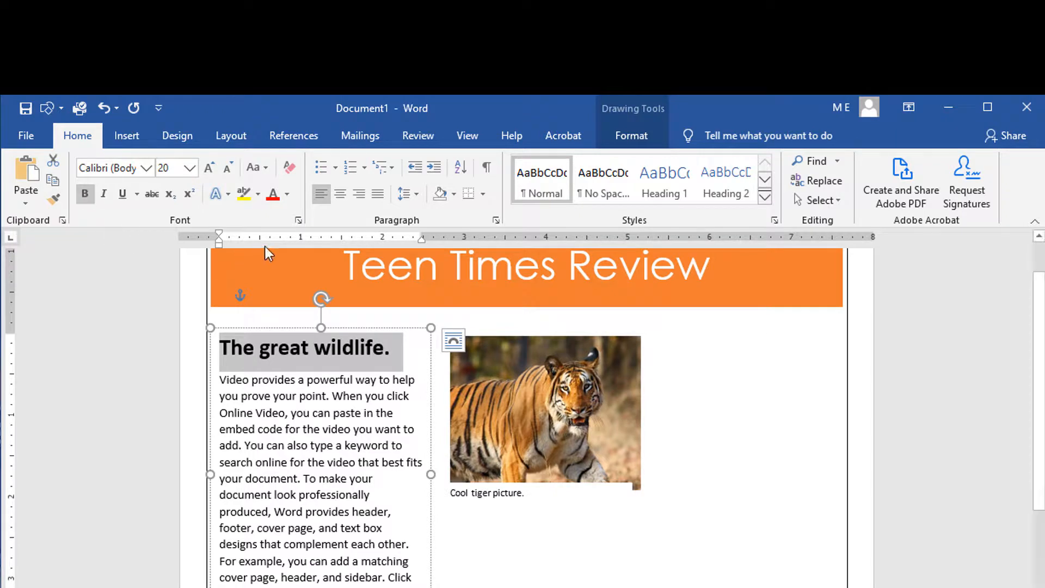
# - Color the page 1 heading "The great wildlife." in the theme orange
pyautogui.click(288, 196)
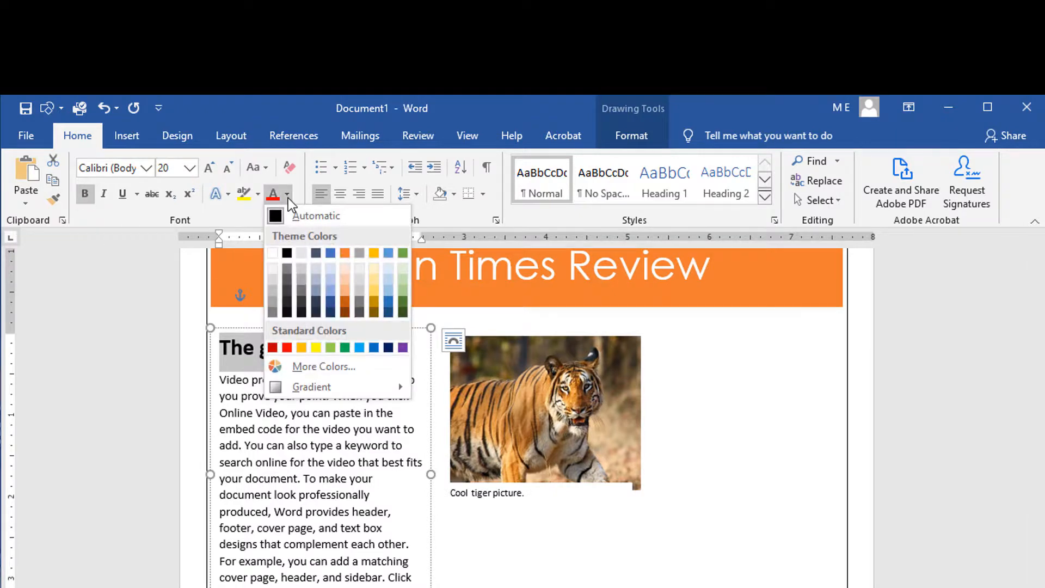
pyautogui.click(346, 253)
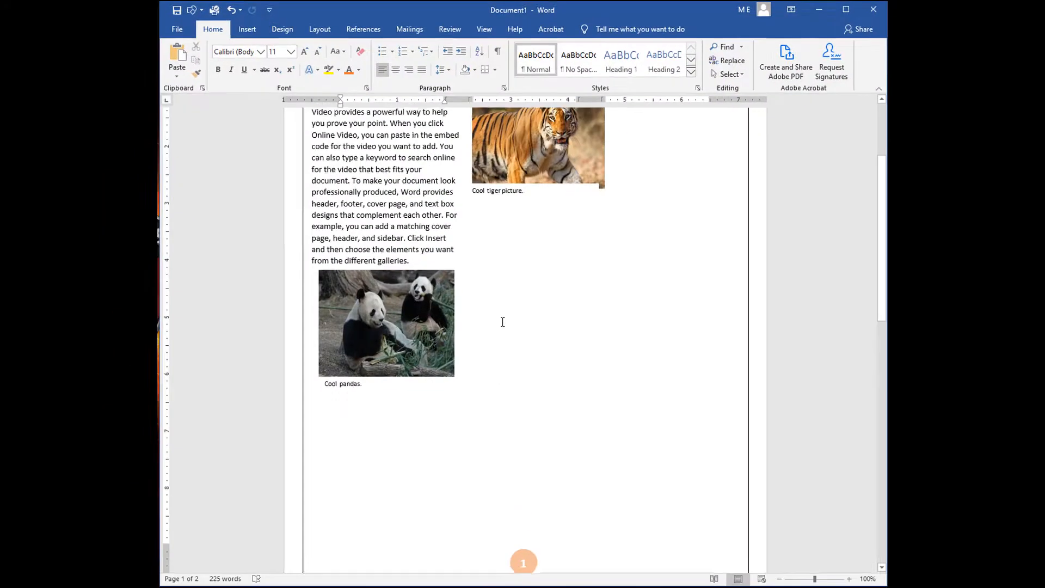
pyautogui.scroll(2, 502, 321)
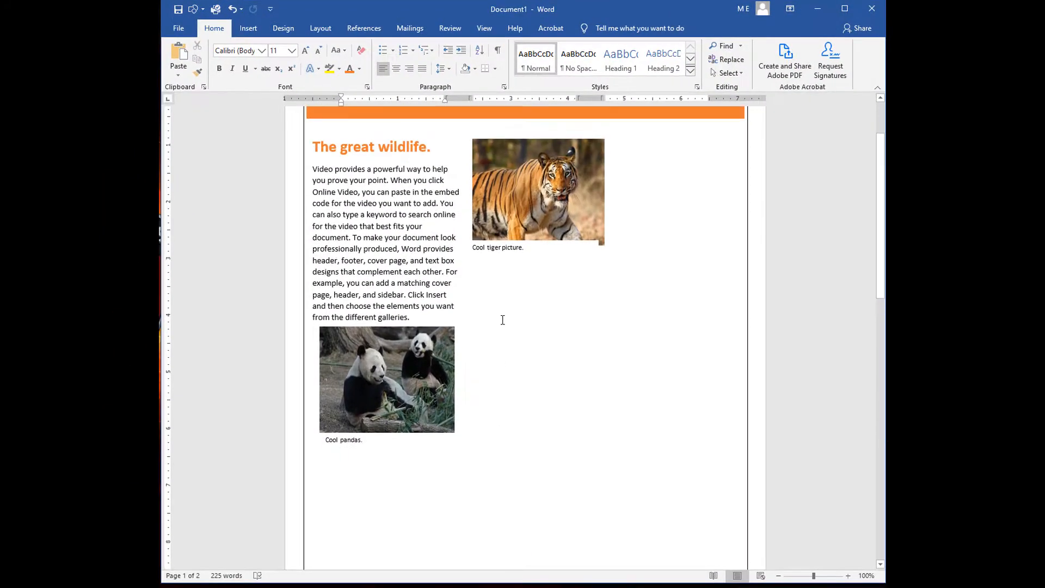
# - Move the text box overflowing the end of page 2 up so it sits fully inside the page border
pyautogui.scroll(-15, 613, 459)
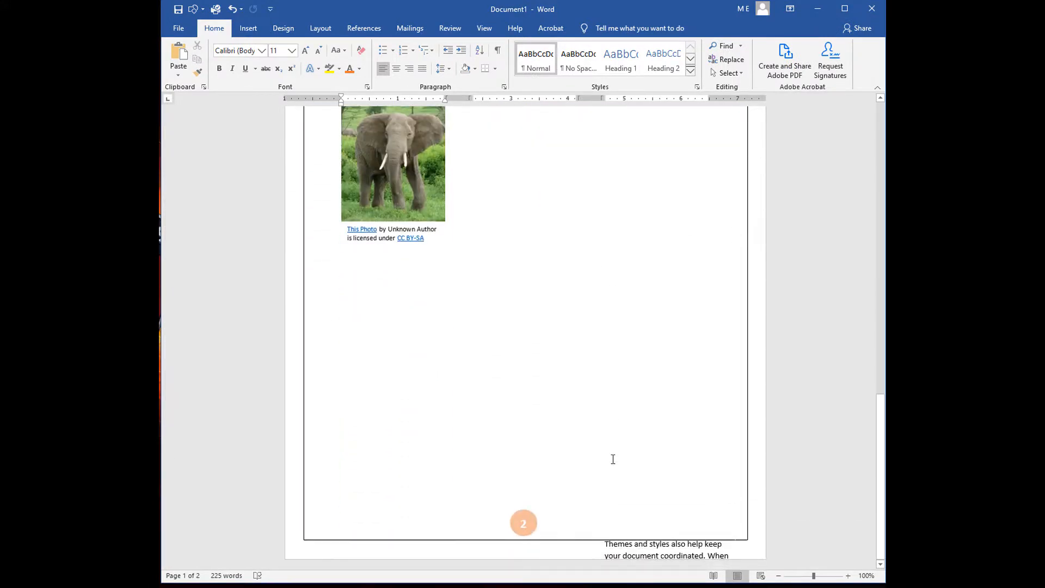
pyautogui.click(661, 538)
pyautogui.moveTo(646, 533); pyautogui.dragTo(651, 301)
# - Add the byline "By Your Name Here" on a new line below the page 2 article text and deselect the box
pyautogui.click(700, 503)
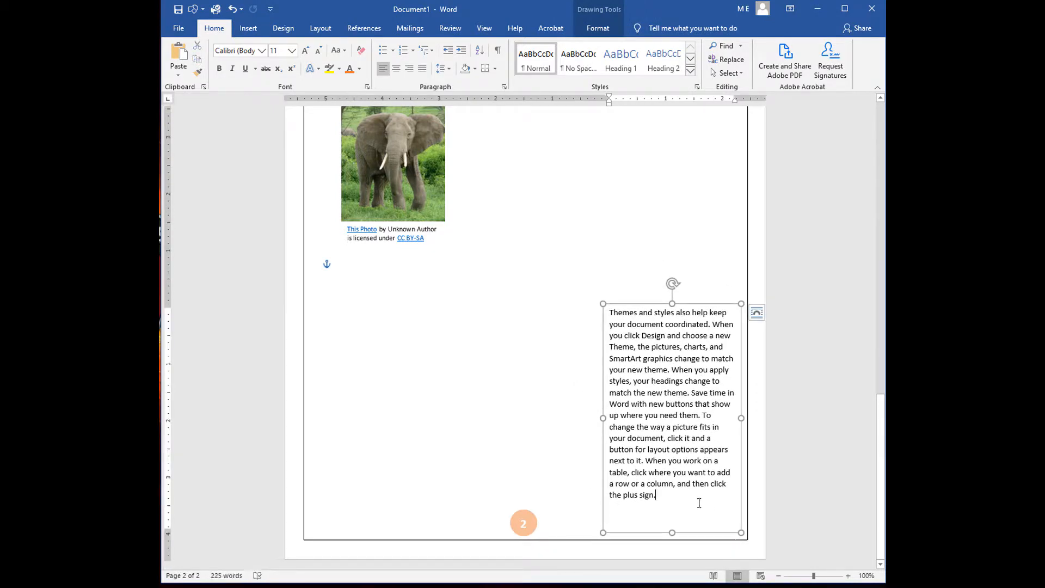
pyautogui.press('Return')
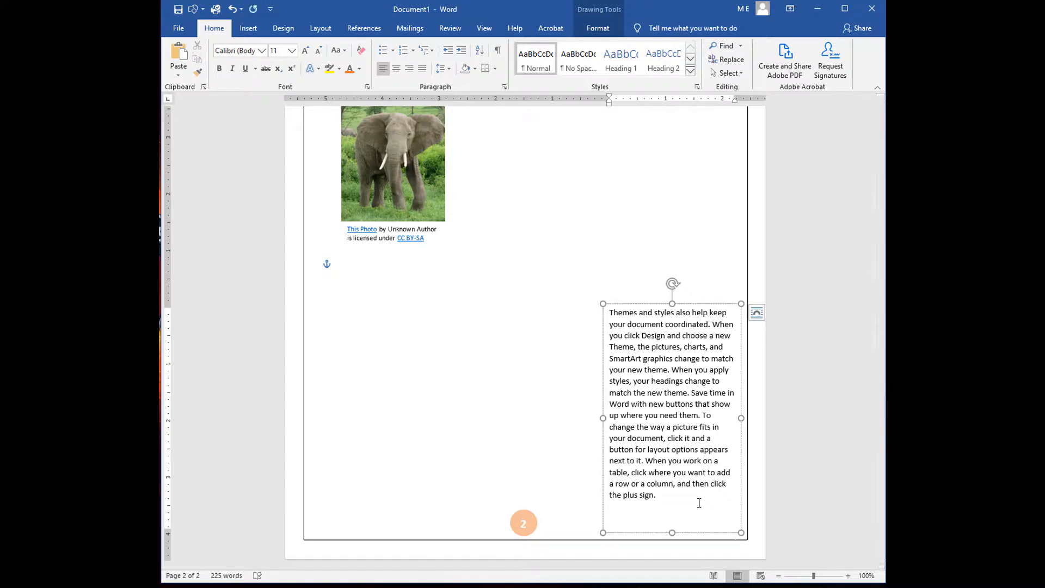
pyautogui.write('By Your Name Here')
pyautogui.click(621, 258)
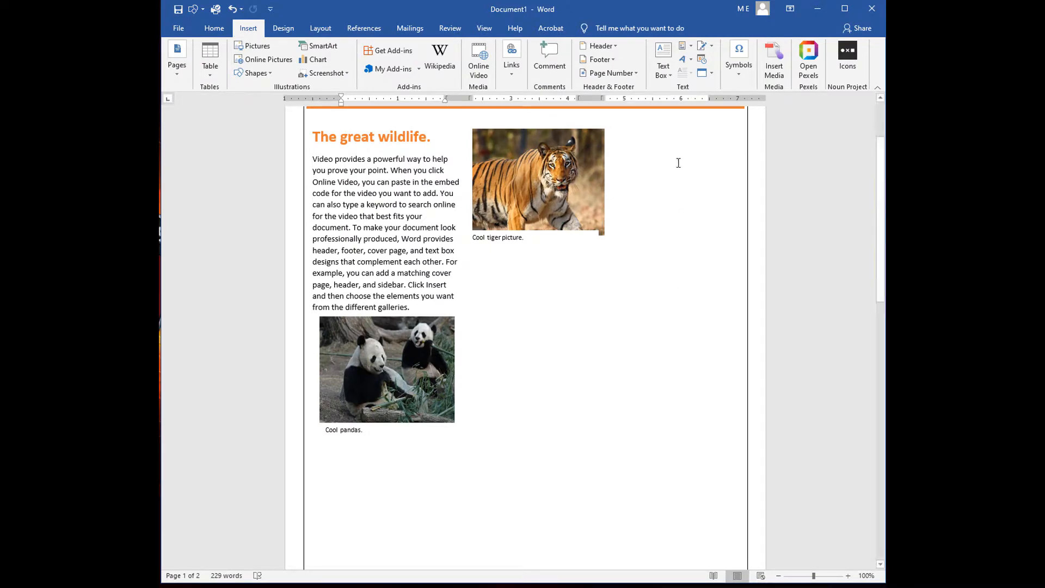
# - Insert a WordArt object in the light orange style with a darker orange outline
pyautogui.click(694, 62)
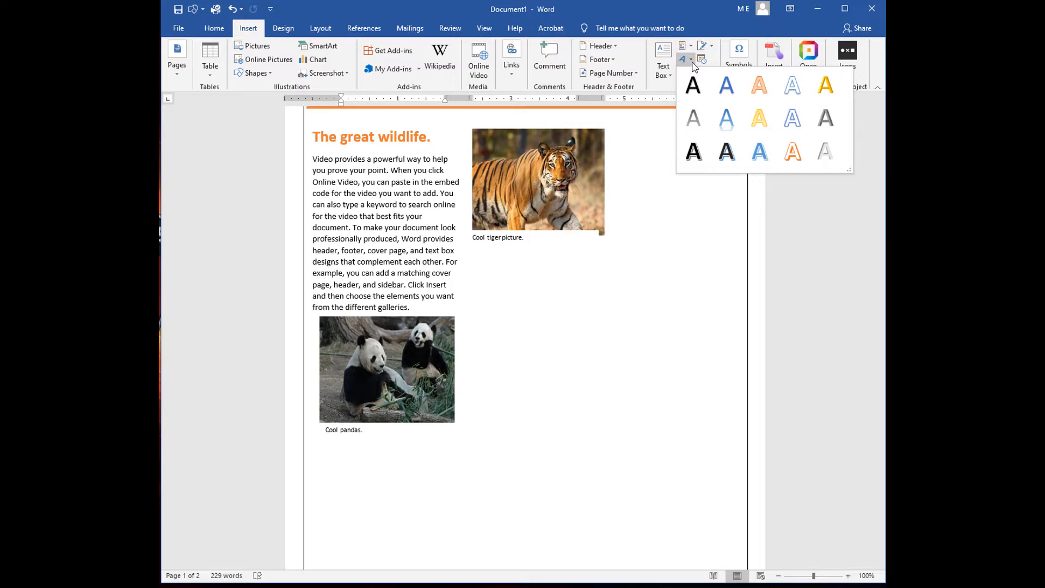
pyautogui.click(759, 85)
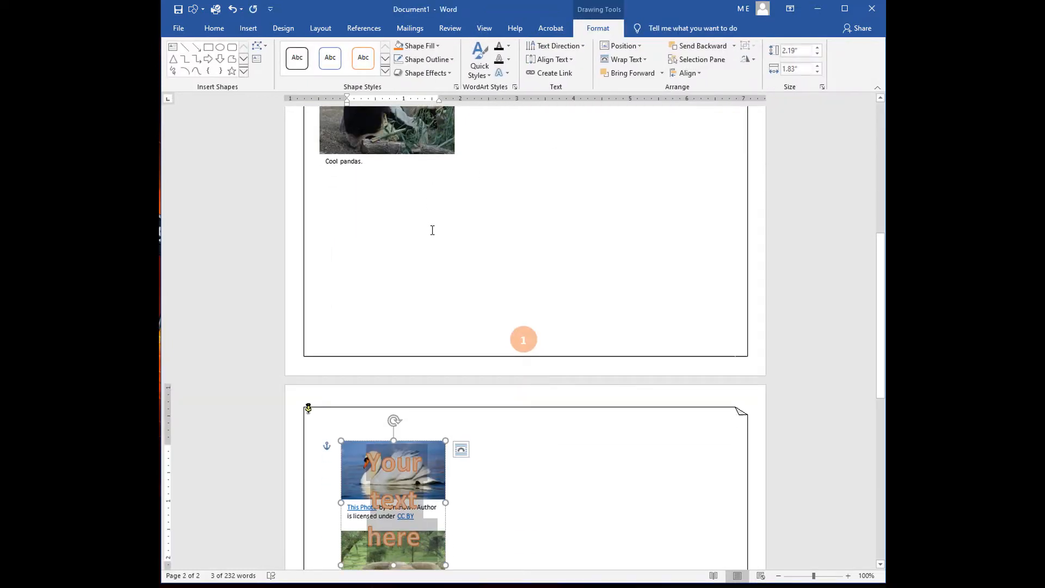
pyautogui.click(395, 464)
# - Move the WordArt beside the swan picture on page 2 and resize it to 4.76" wide by 0.87" high
pyautogui.scroll(-2, 414, 469)
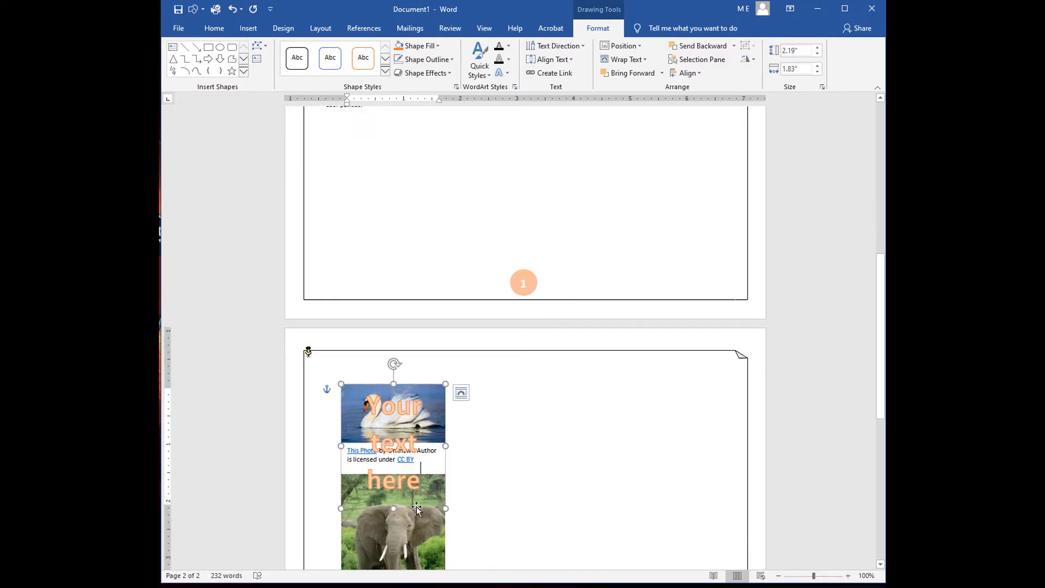
pyautogui.moveTo(416, 508); pyautogui.dragTo(544, 507)
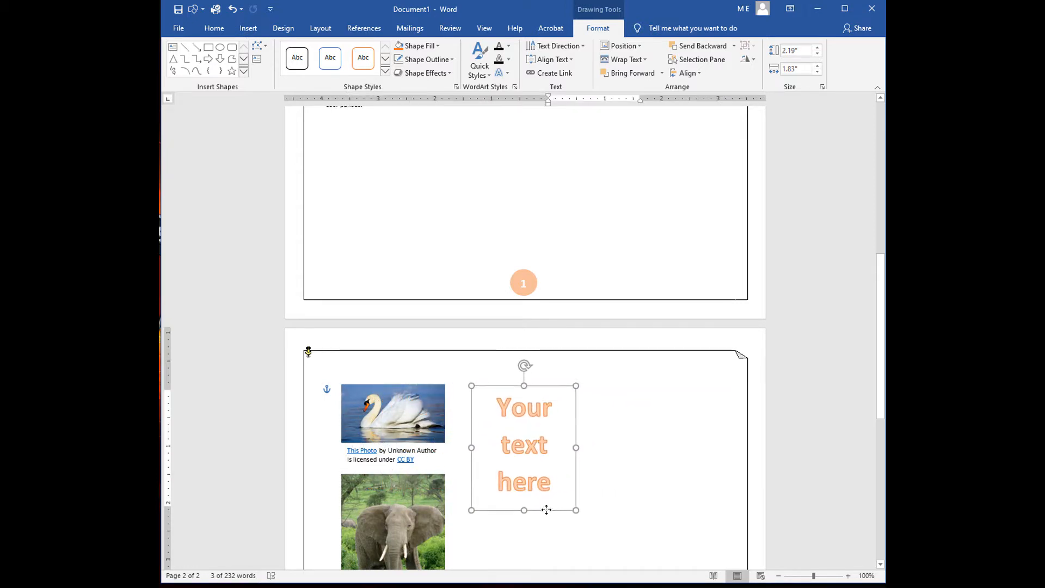
pyautogui.moveTo(668, 451); pyautogui.dragTo(742, 436)
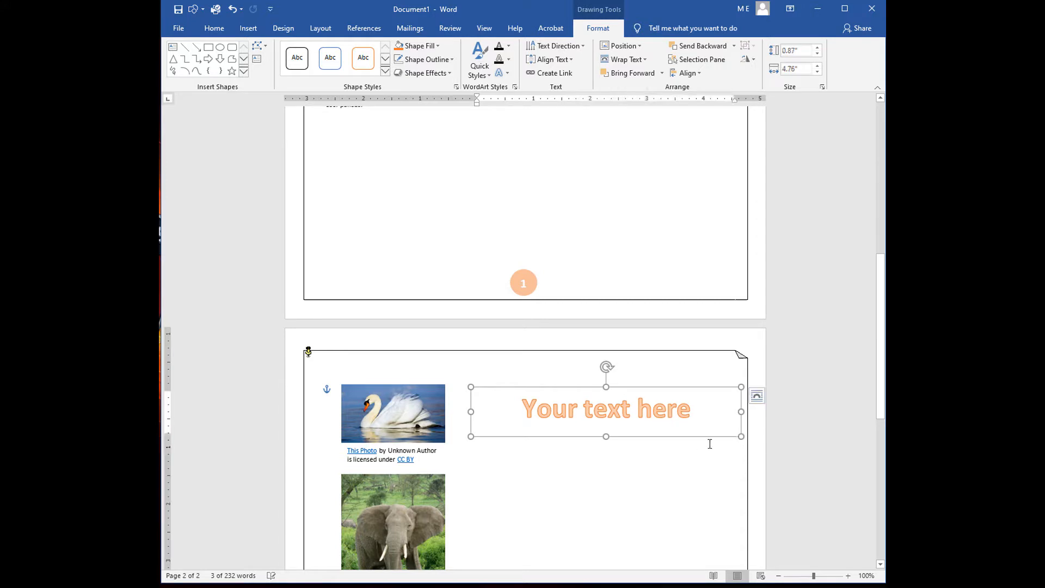
pyautogui.moveTo(666, 434); pyautogui.dragTo(655, 436)
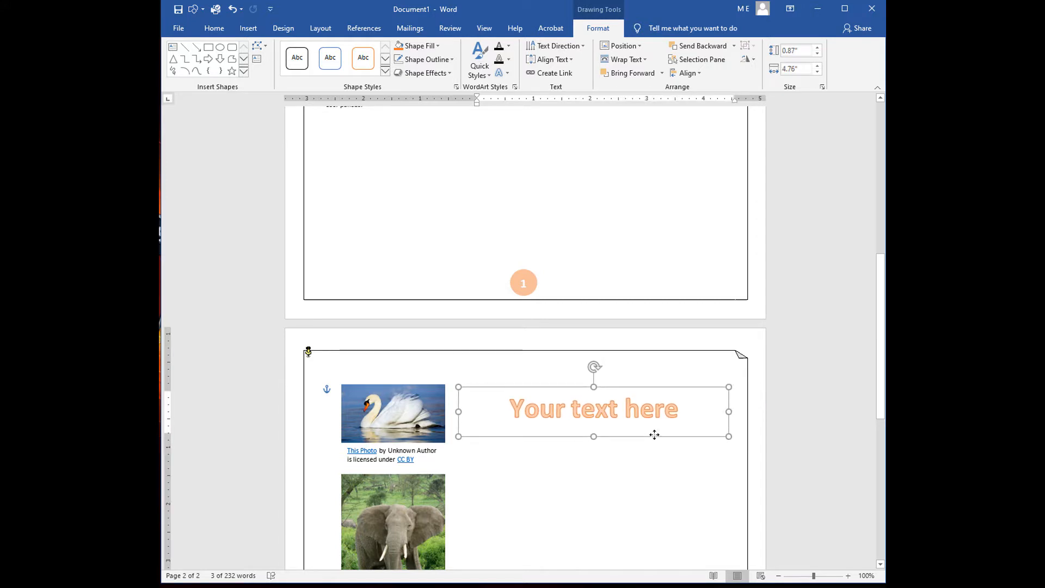